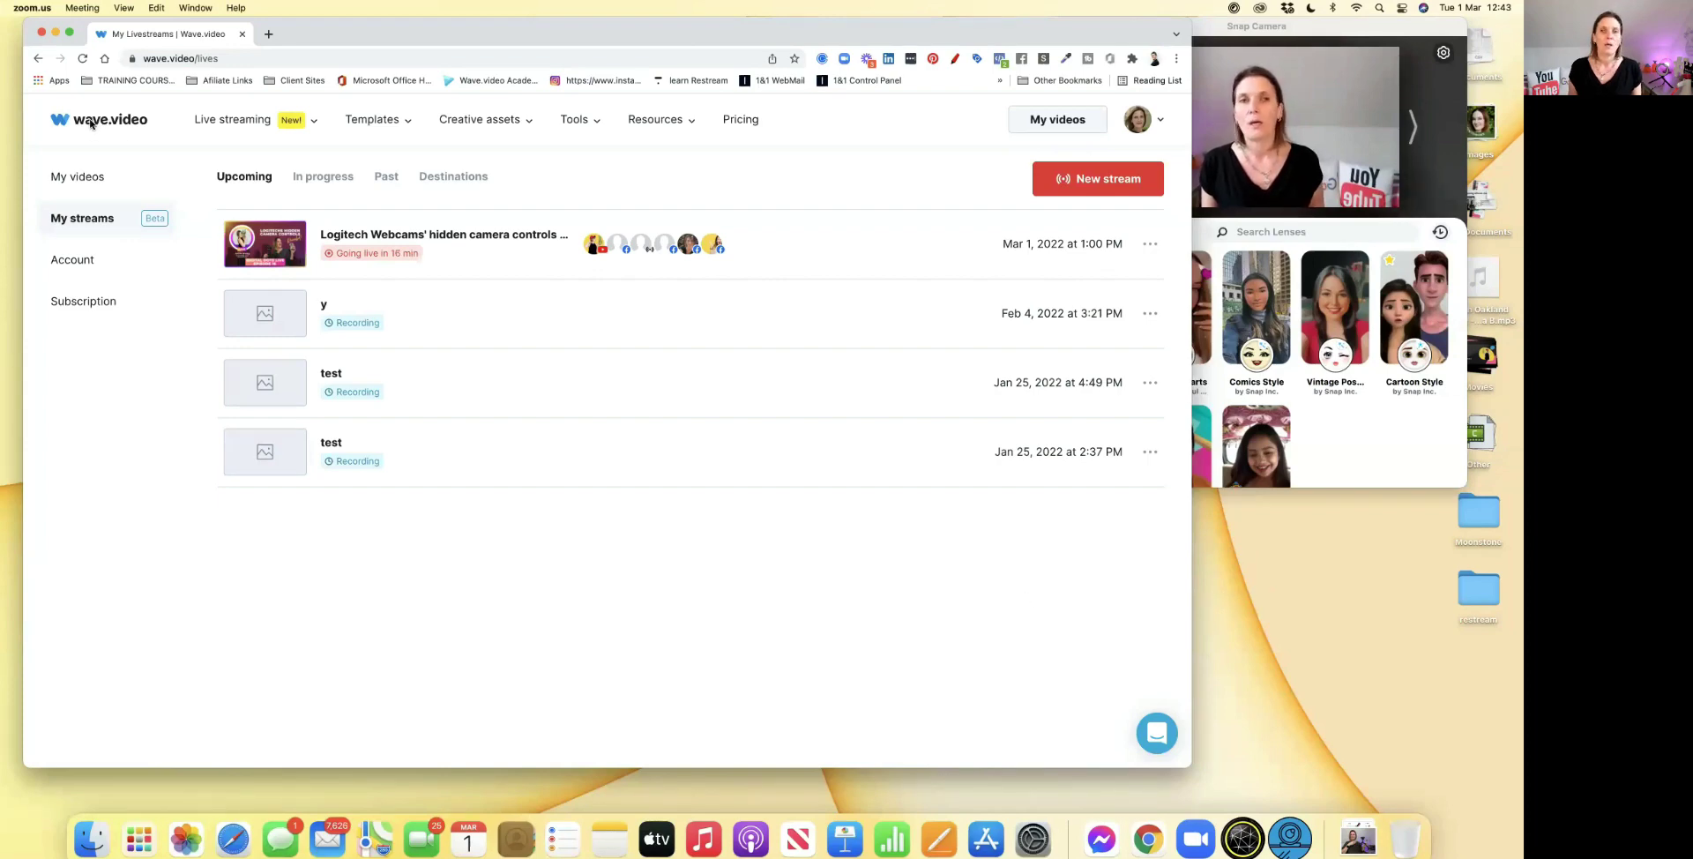
Step: Bring Wave.video to the front and return to the list of live streams
{"action": "left_click", "coordinate": [76, 181]}
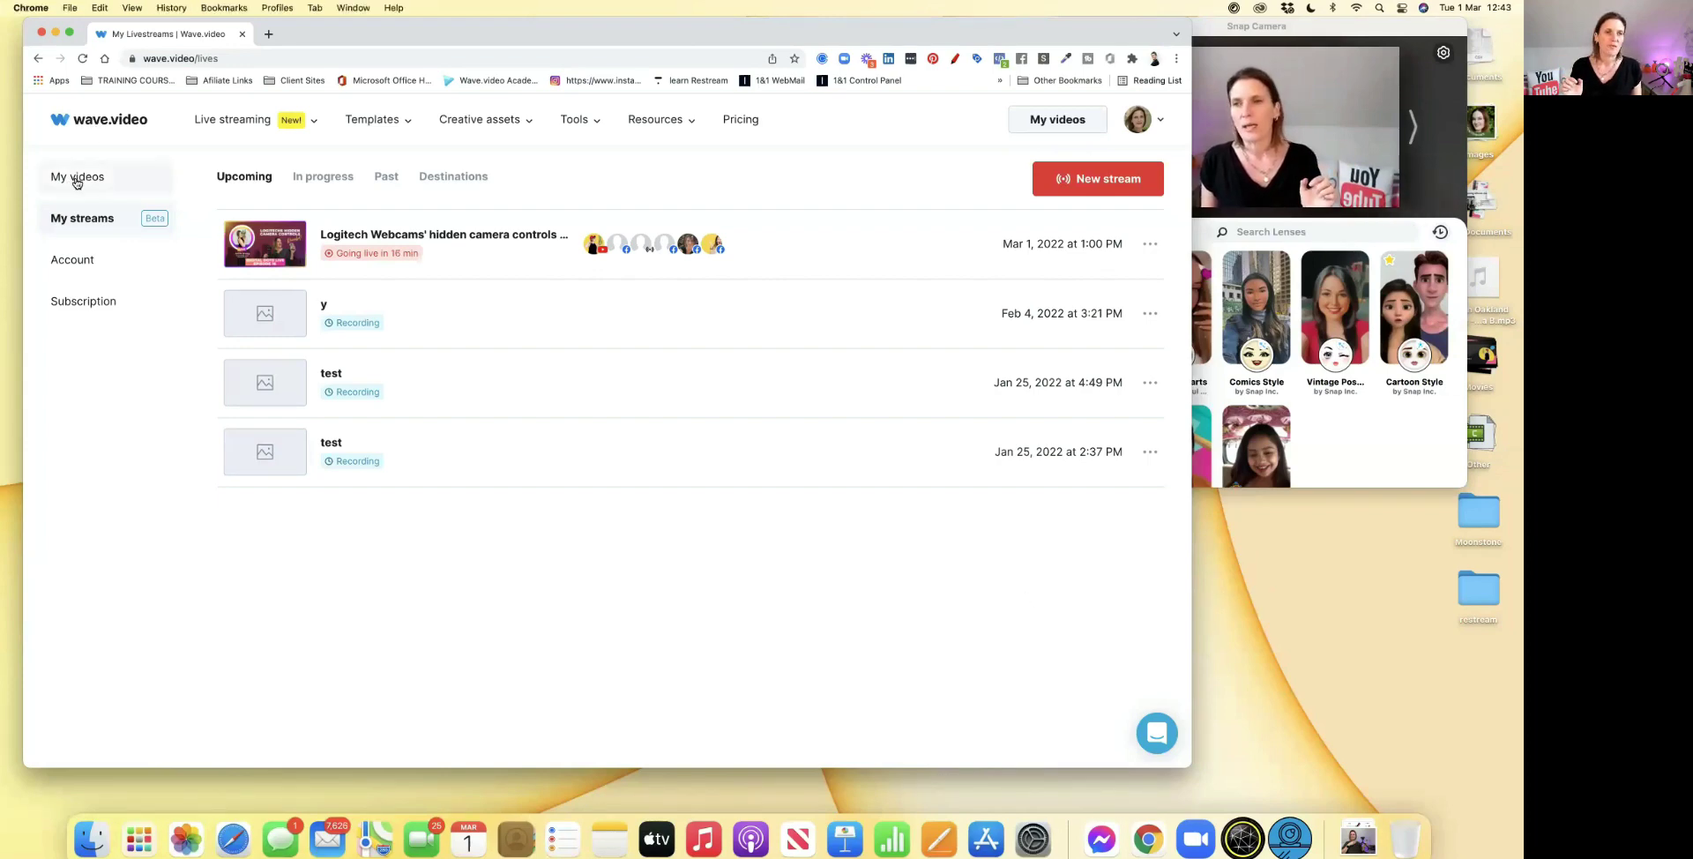
{"action": "left_click", "coordinate": [76, 181]}
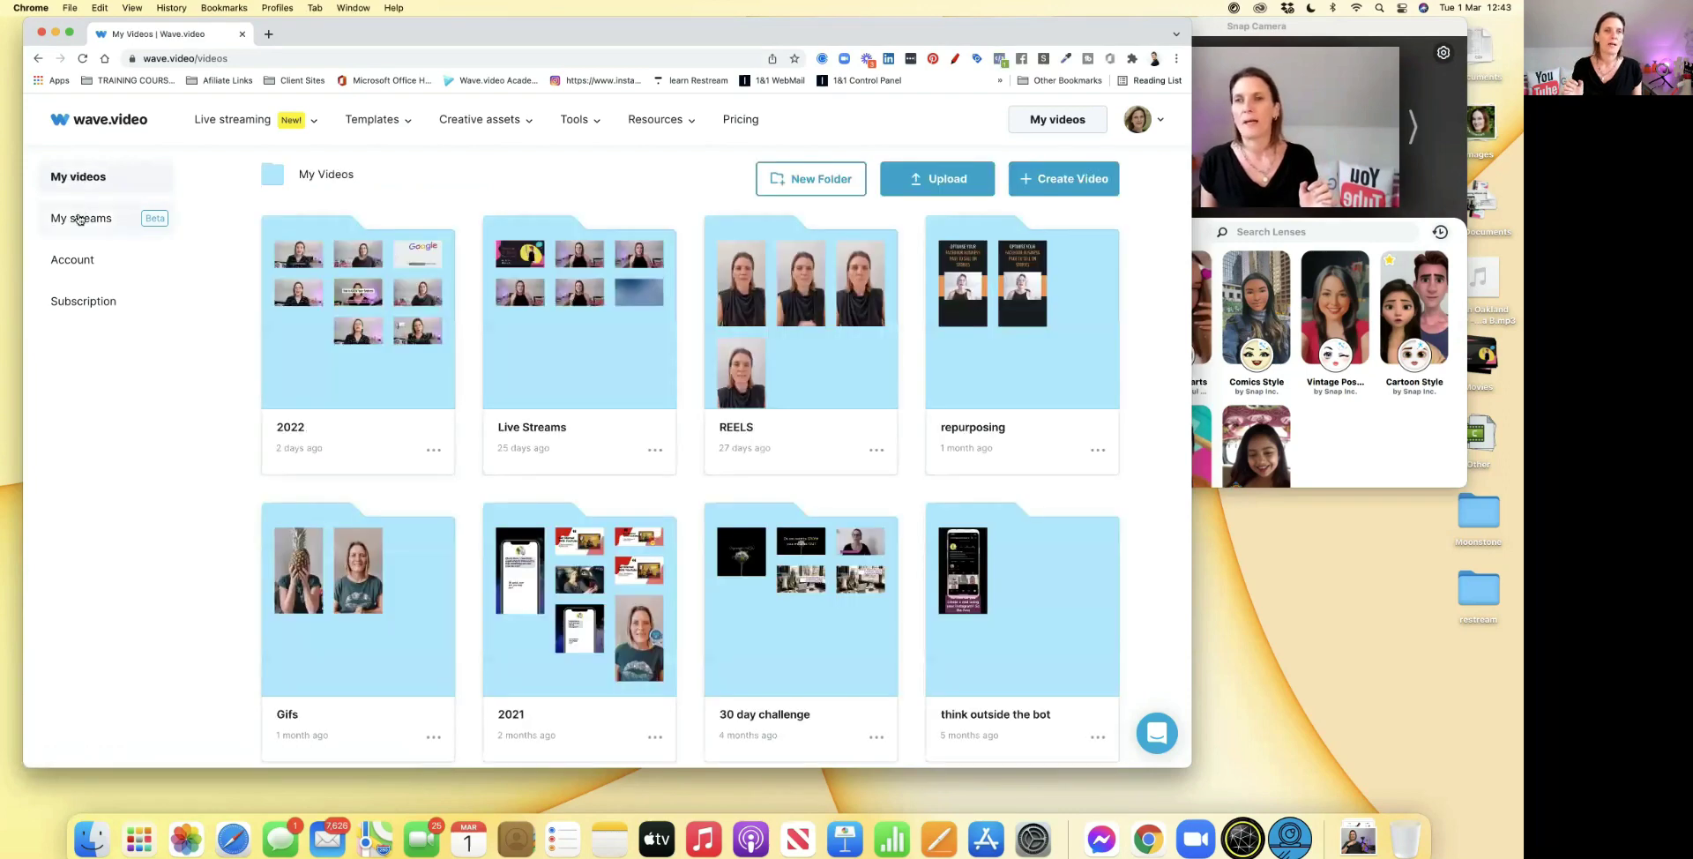
{"action": "left_click", "coordinate": [79, 221]}
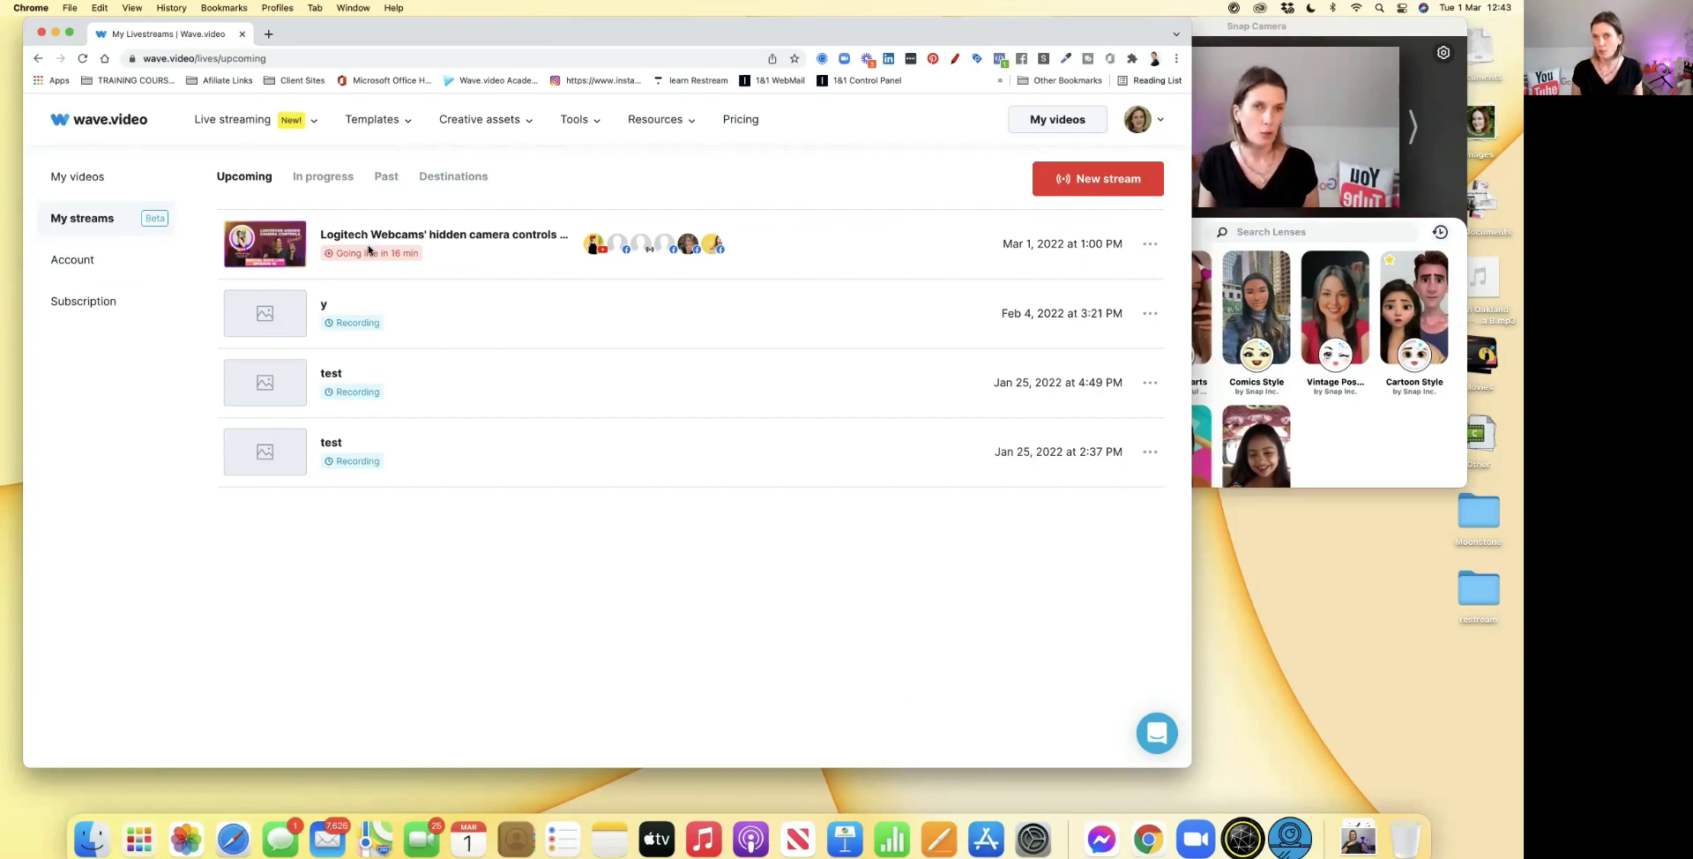
Step: Open YouTube in a new tab pulled out into its own browser window
{"action": "left_click", "coordinate": [268, 34]}
{"action": "left_click_drag", "start_coordinate": [330, 35], "coordinate": [422, 107]}
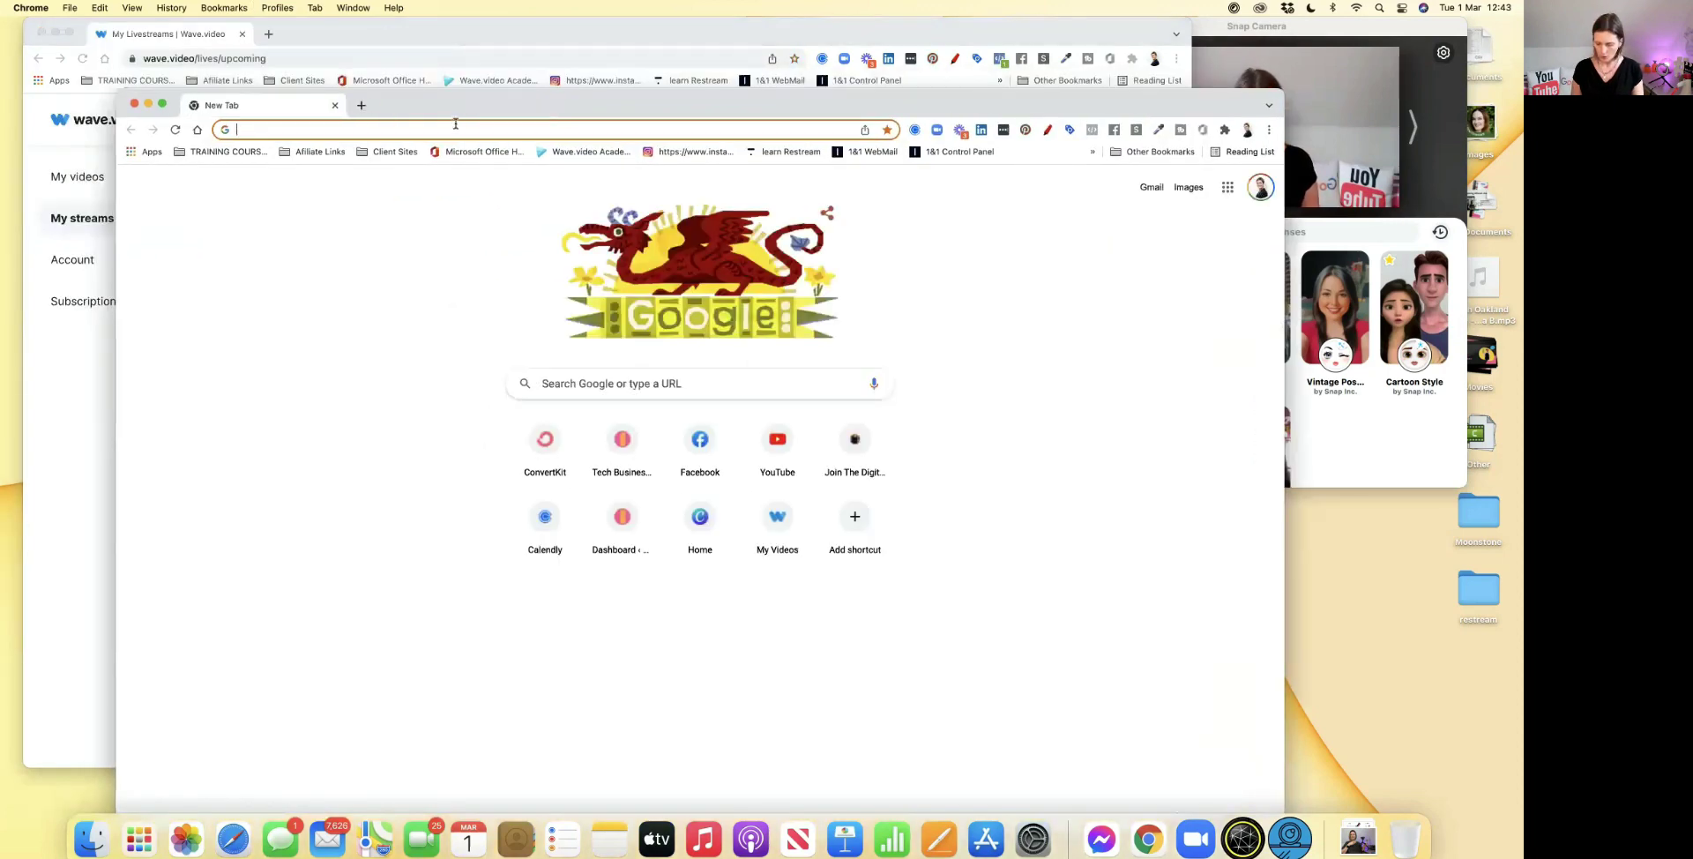
{"action": "type", "text": "you"}
{"action": "key", "text": "Return"}
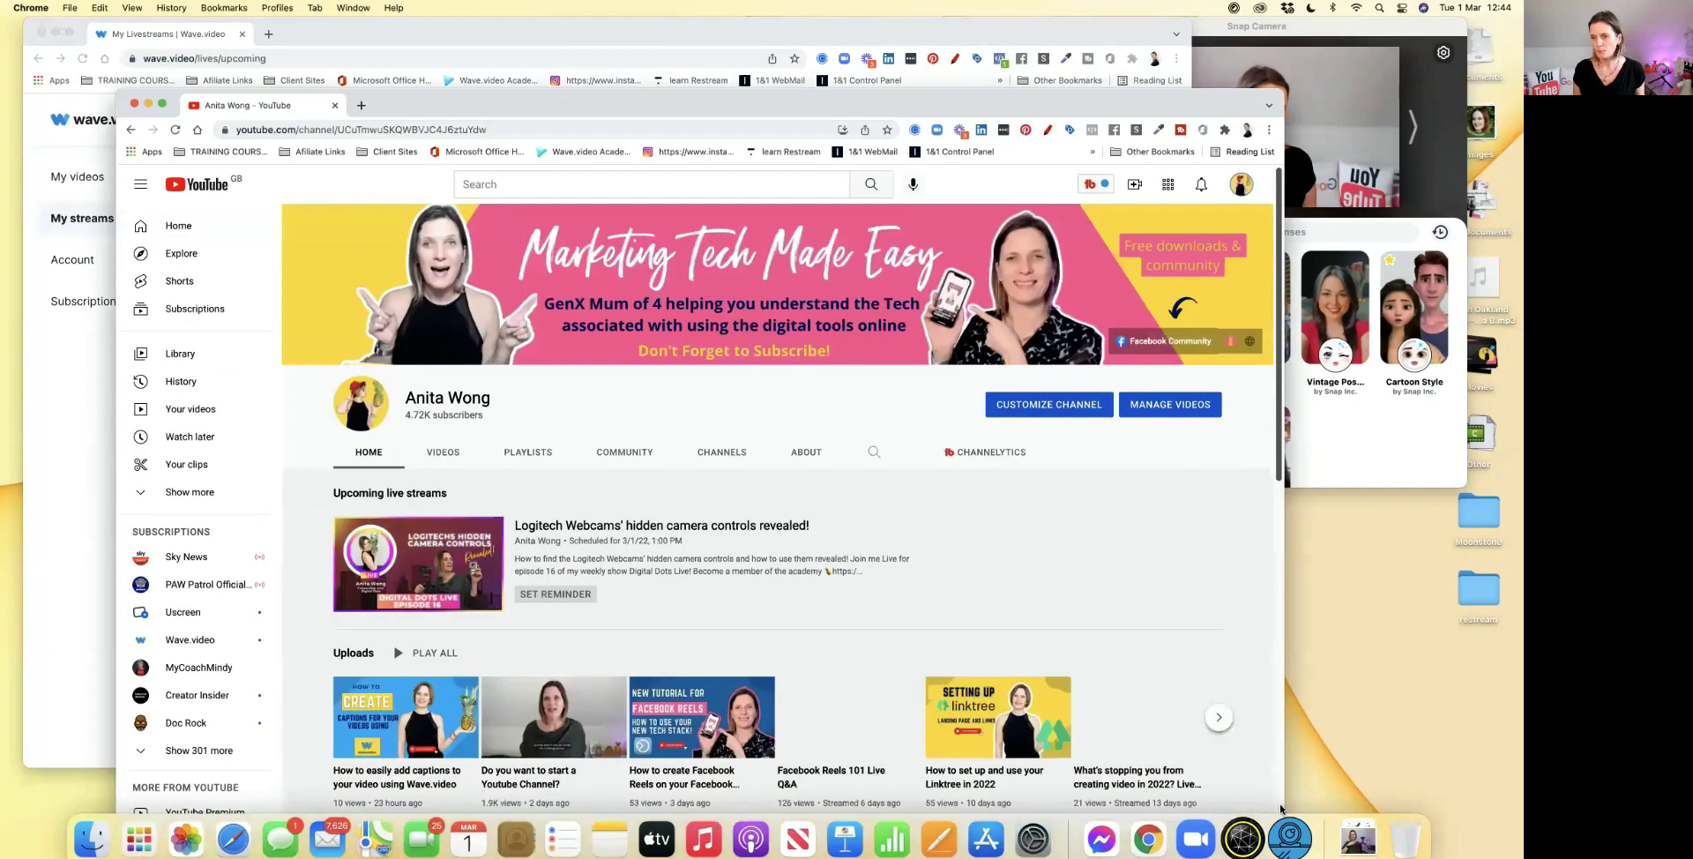
{"action": "scroll", "coordinate": [1265, 785], "scroll_direction": "down", "scroll_amount": 10}
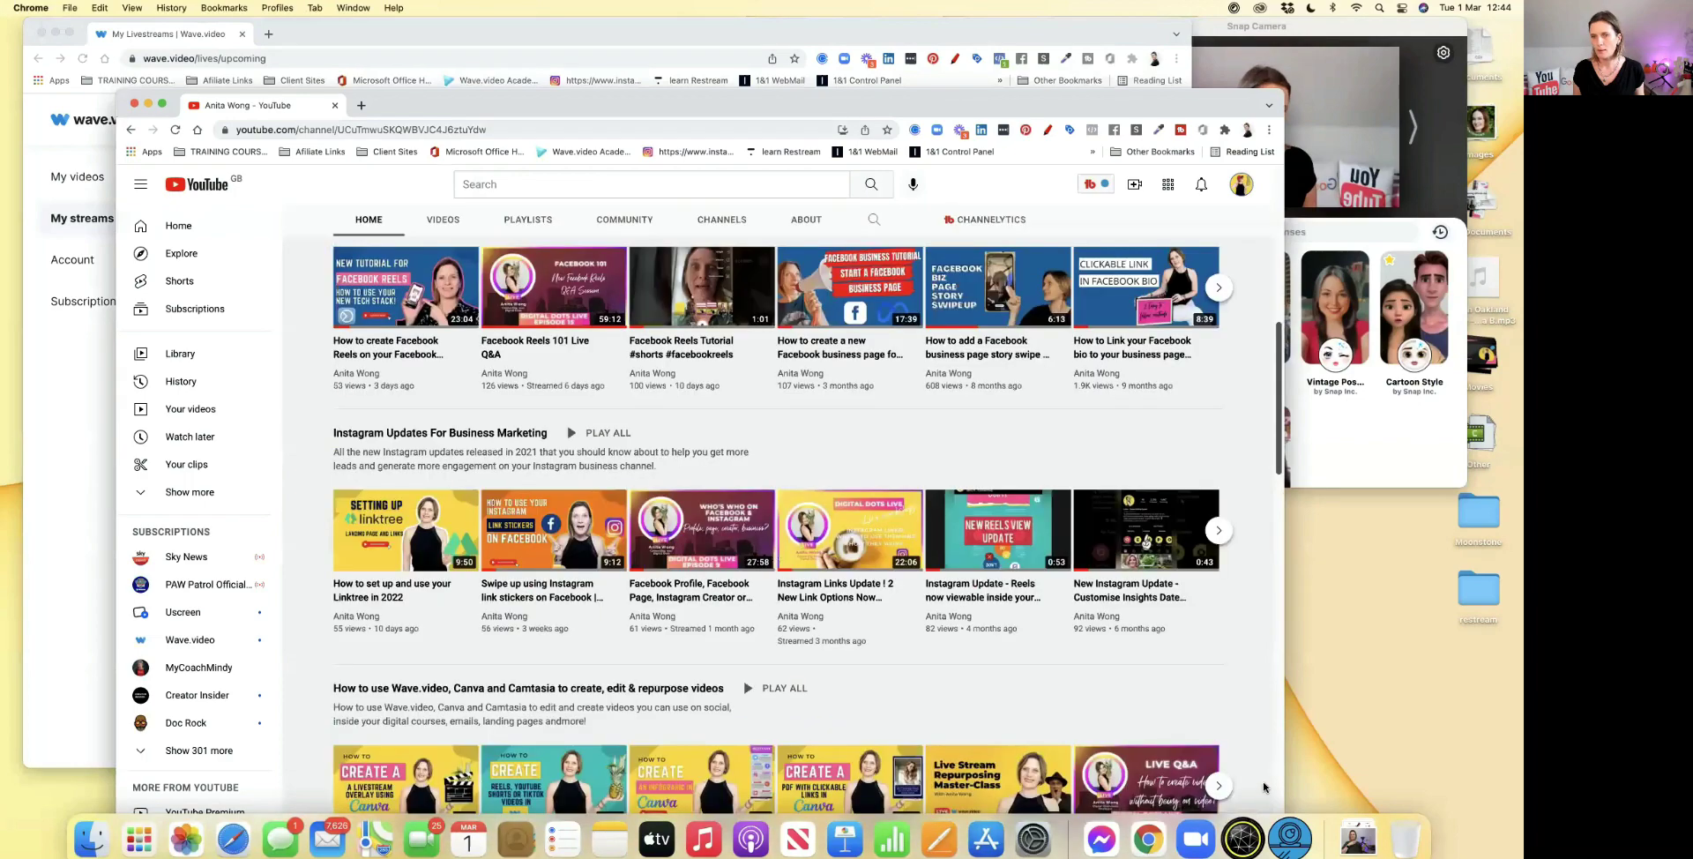
{"action": "scroll", "coordinate": [554, 401], "scroll_direction": "up", "scroll_amount": 10}
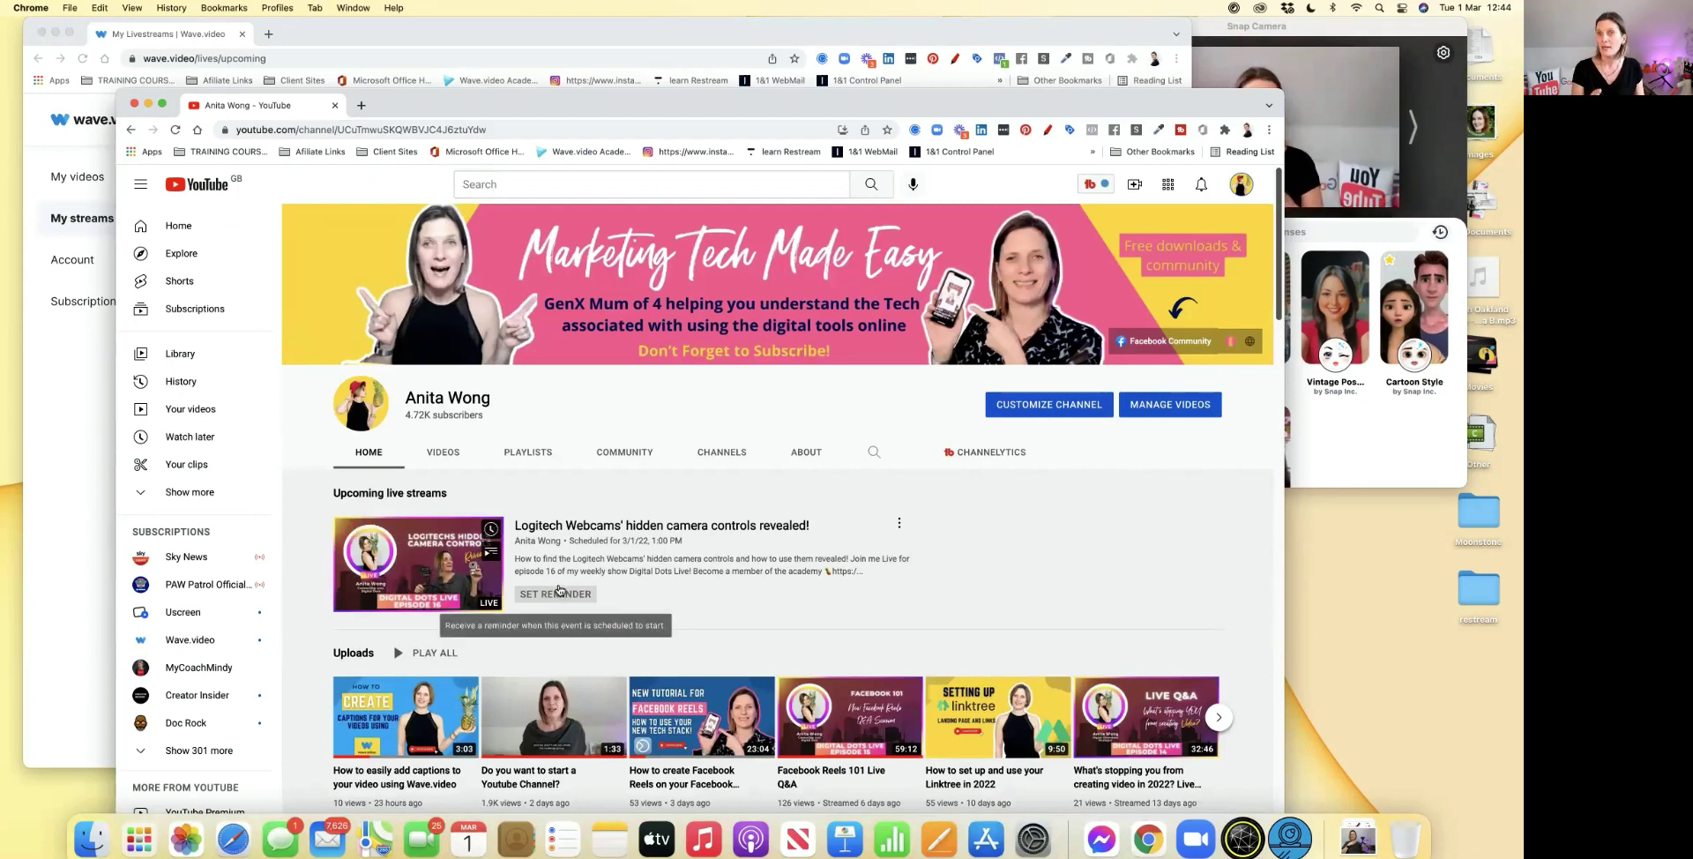
Step: View and pause the scheduled Logitech webcams stream, then return to Wave.video's streams
{"action": "left_click", "coordinate": [576, 526]}
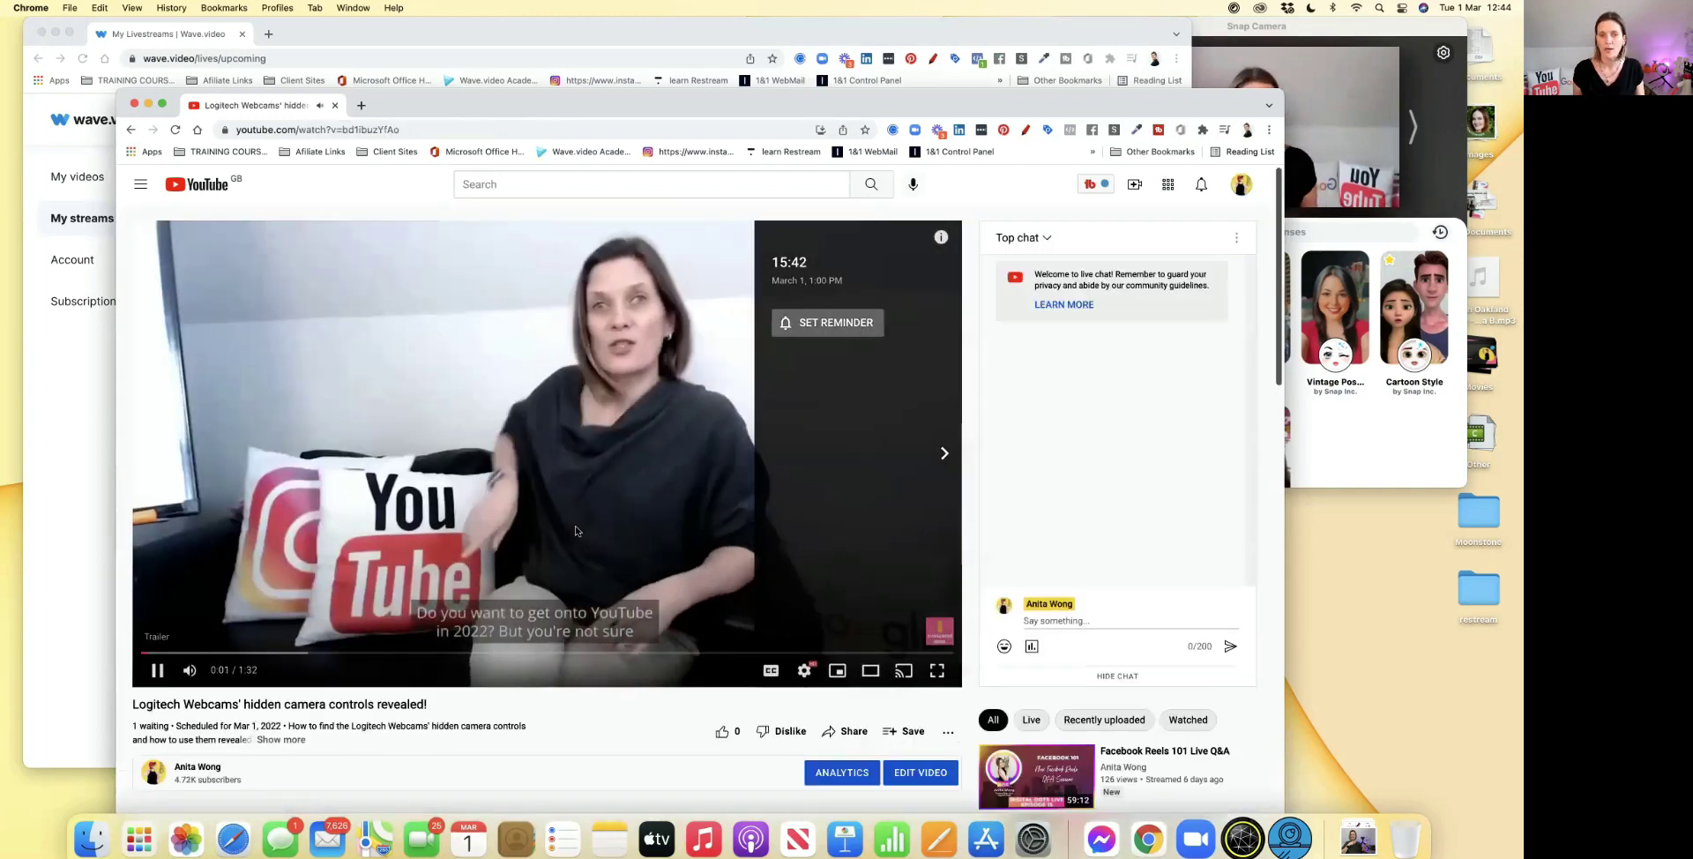
{"action": "left_click", "coordinate": [576, 530]}
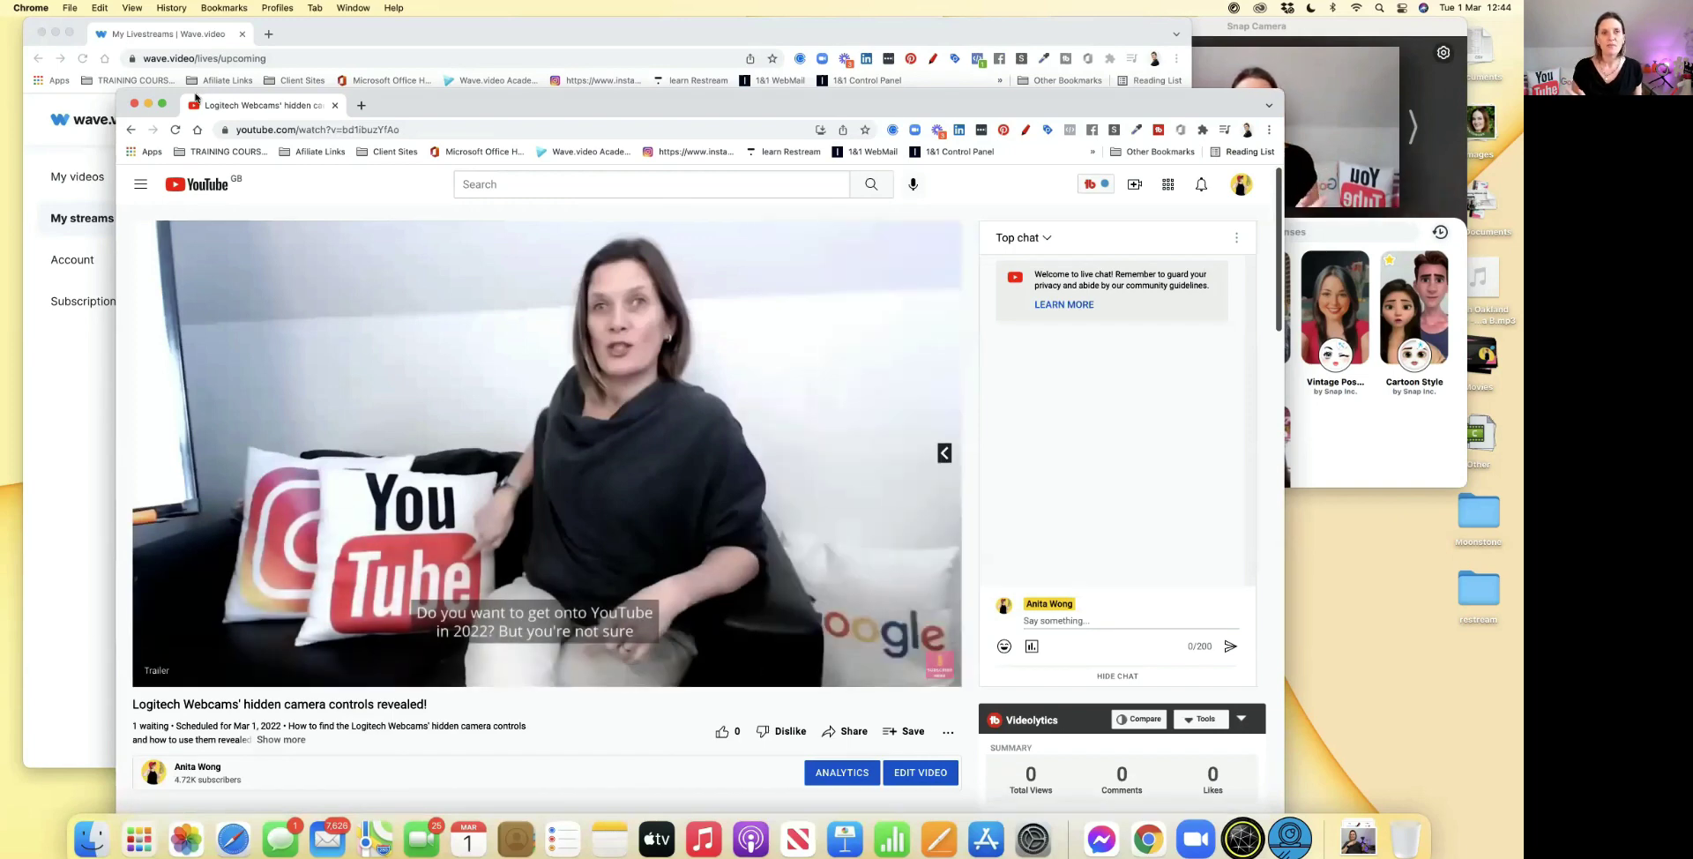
{"action": "left_click", "coordinate": [131, 131]}
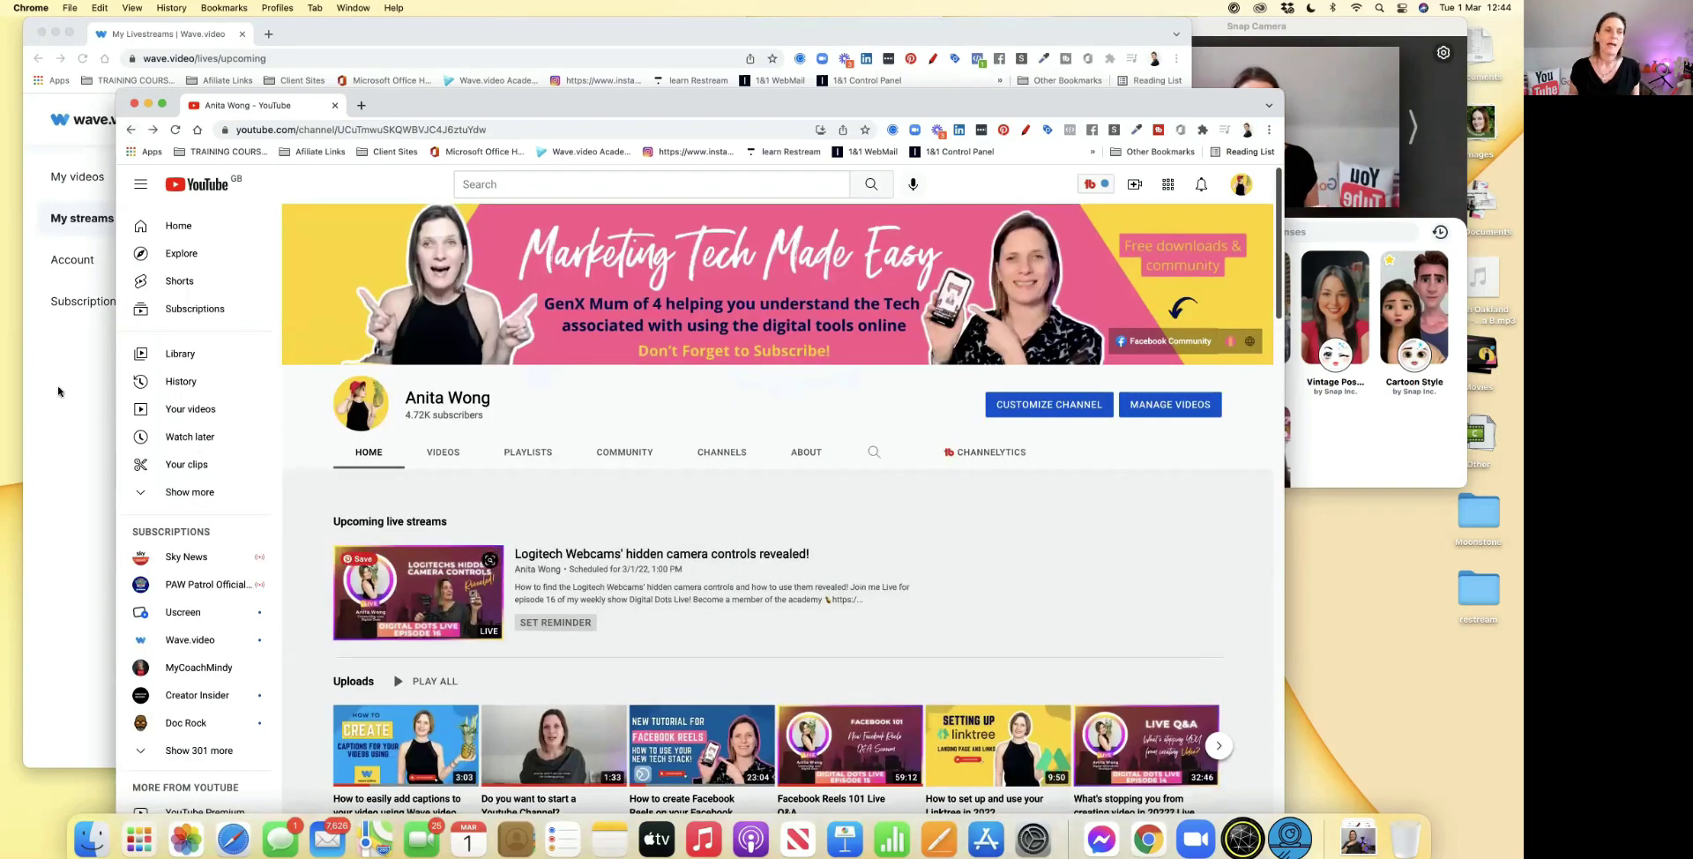
{"action": "left_click", "coordinate": [58, 392]}
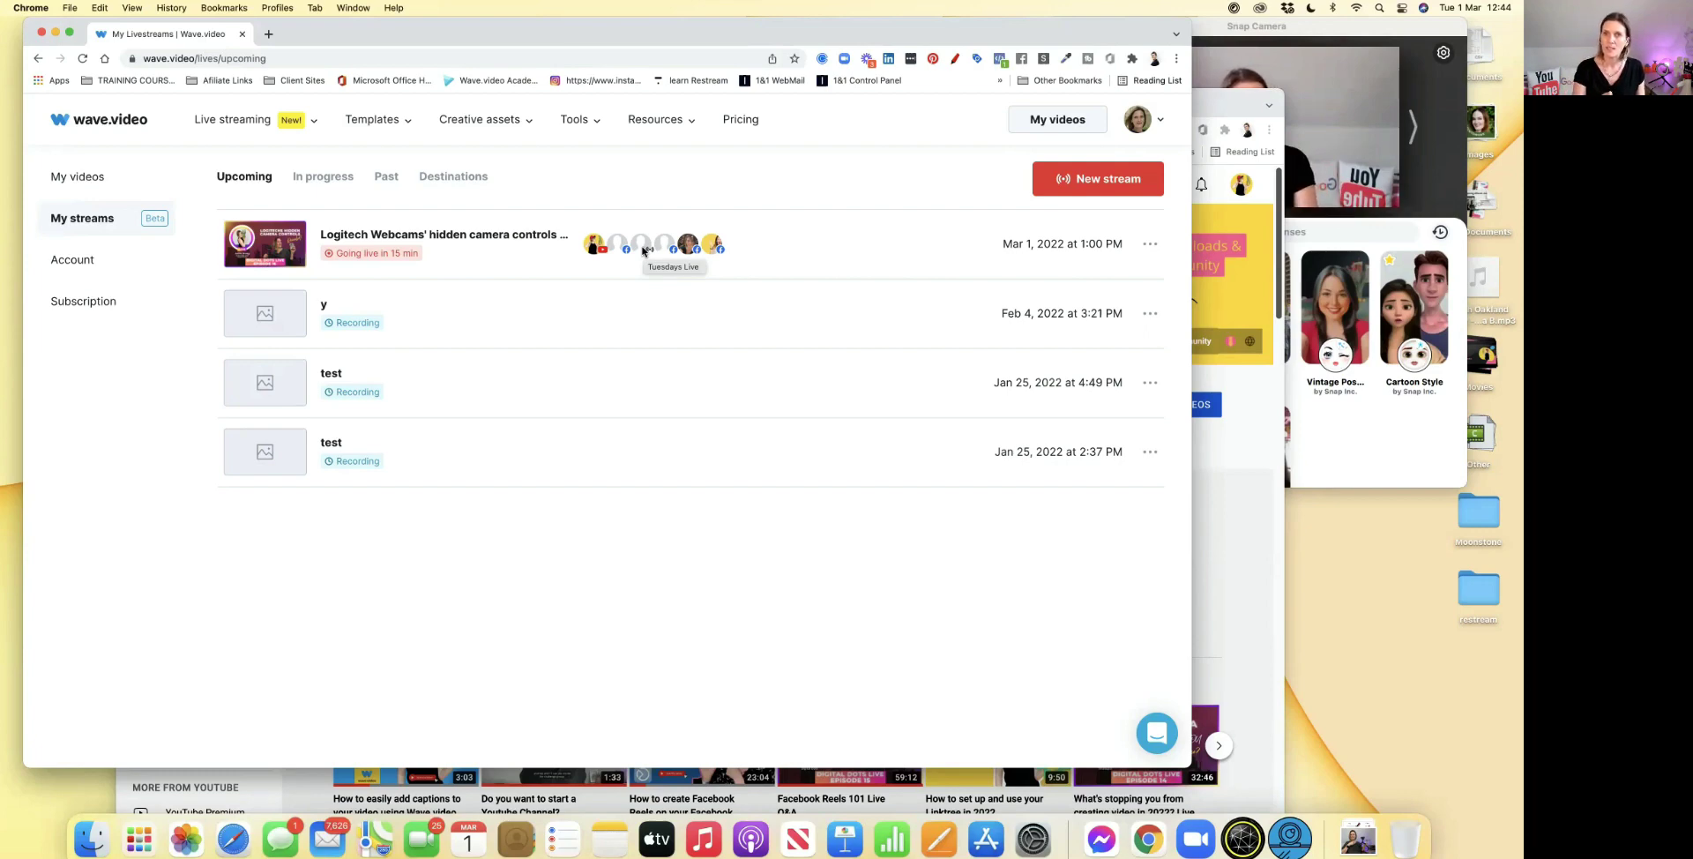
Step: Choose Enter studio from the upcoming Logitech webcams stream's actions menu
{"action": "left_click", "coordinate": [1149, 245]}
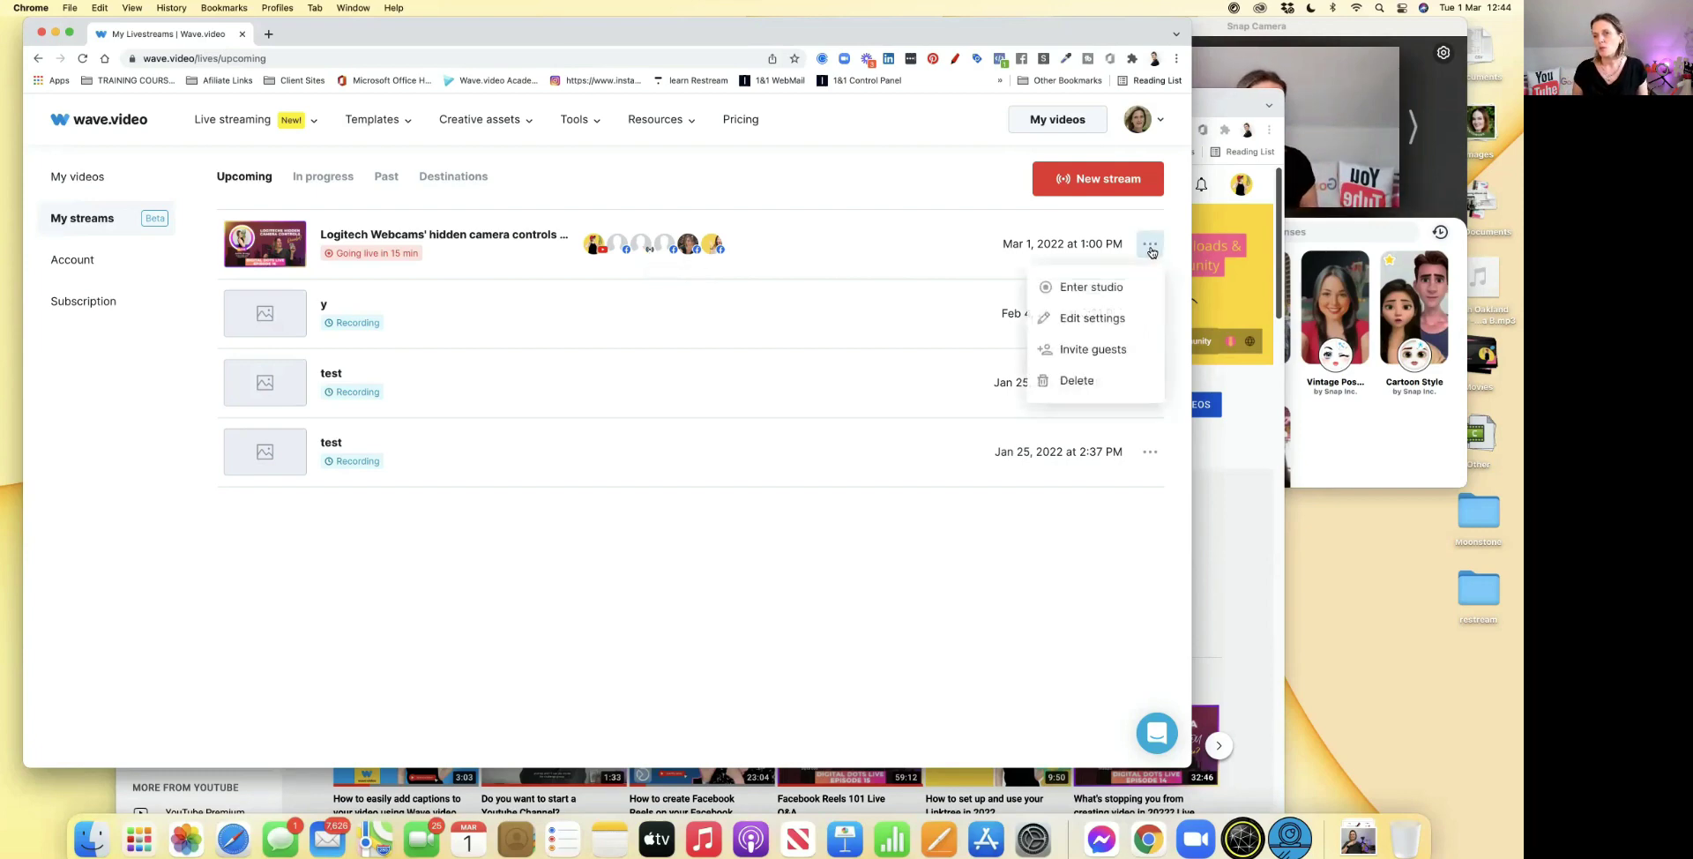
{"action": "left_click", "coordinate": [1089, 297]}
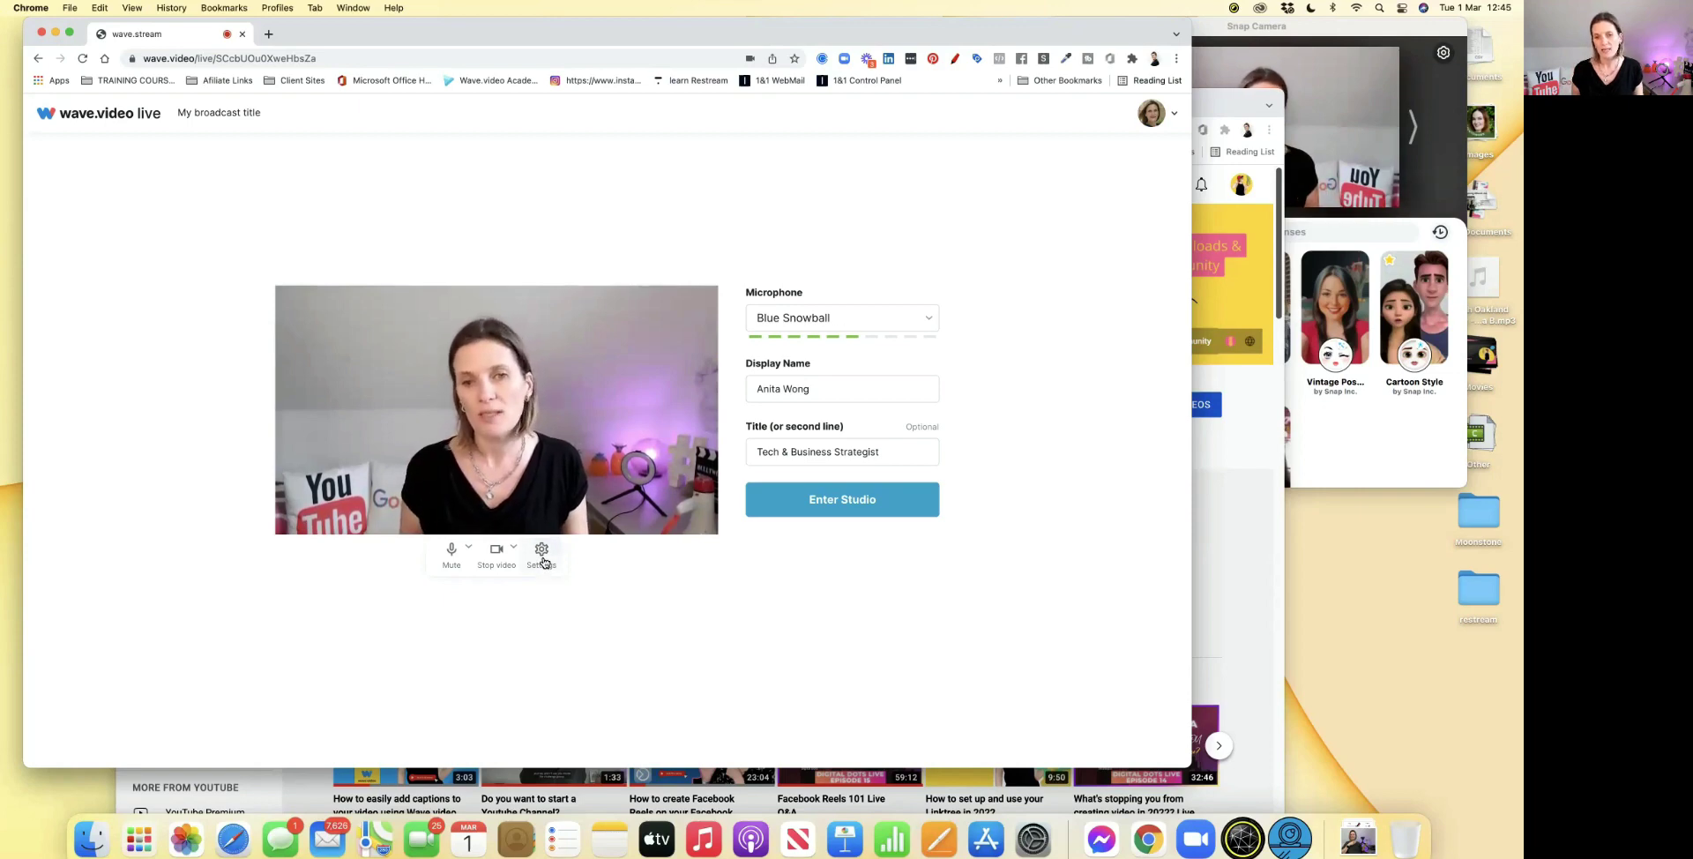
{"action": "left_click", "coordinate": [541, 551]}
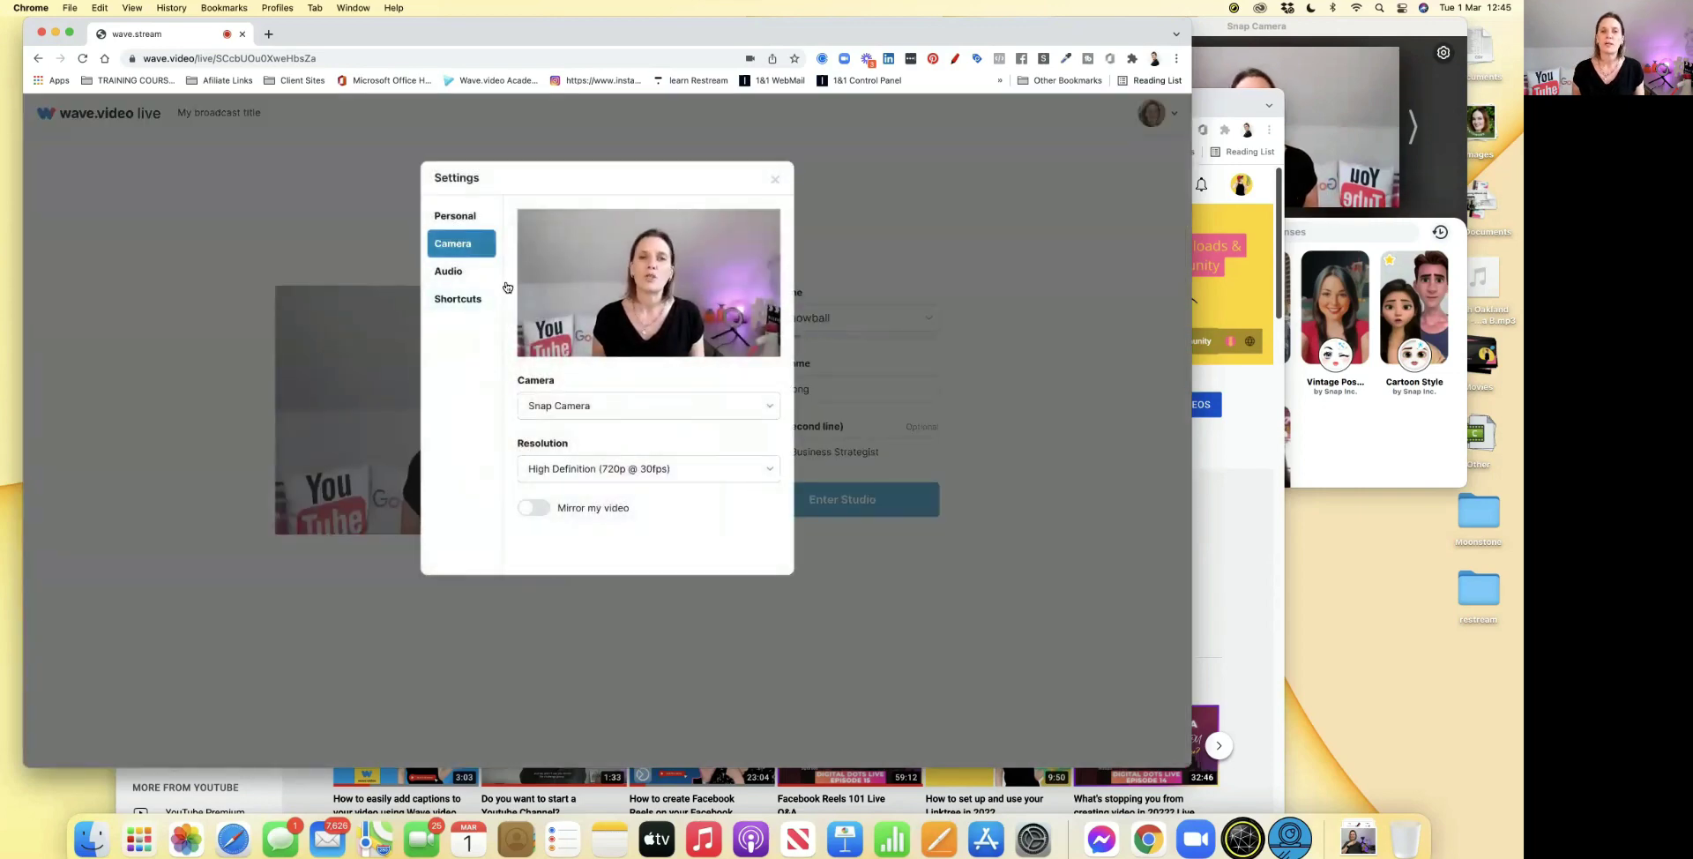
{"action": "left_click", "coordinate": [587, 409]}
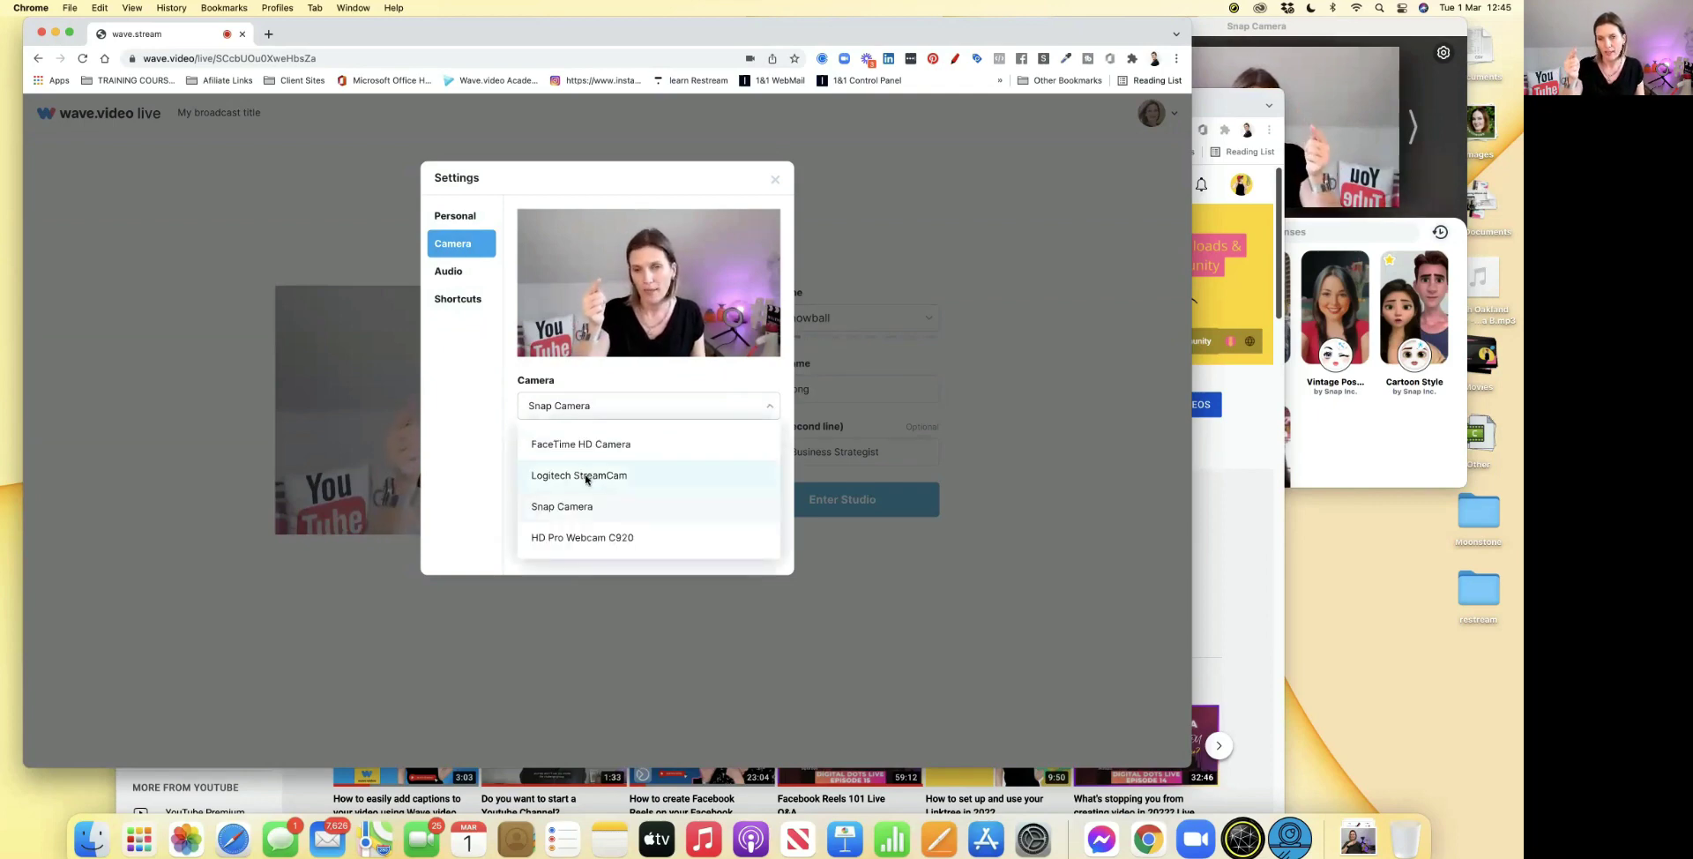
{"action": "left_click", "coordinate": [586, 477]}
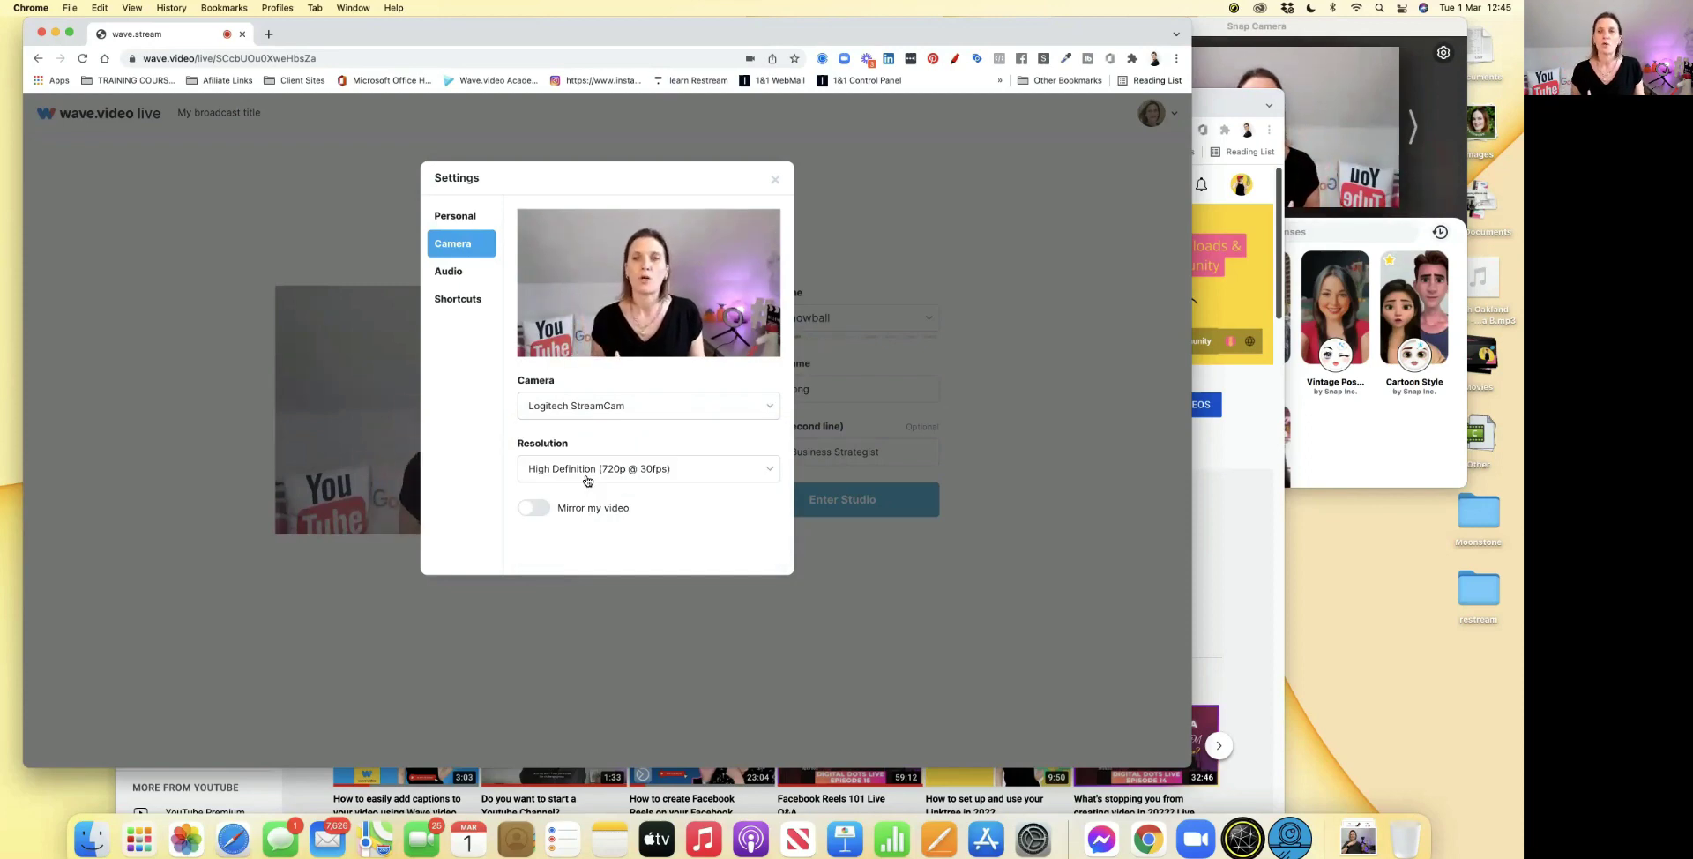
{"action": "left_click", "coordinate": [1290, 30]}
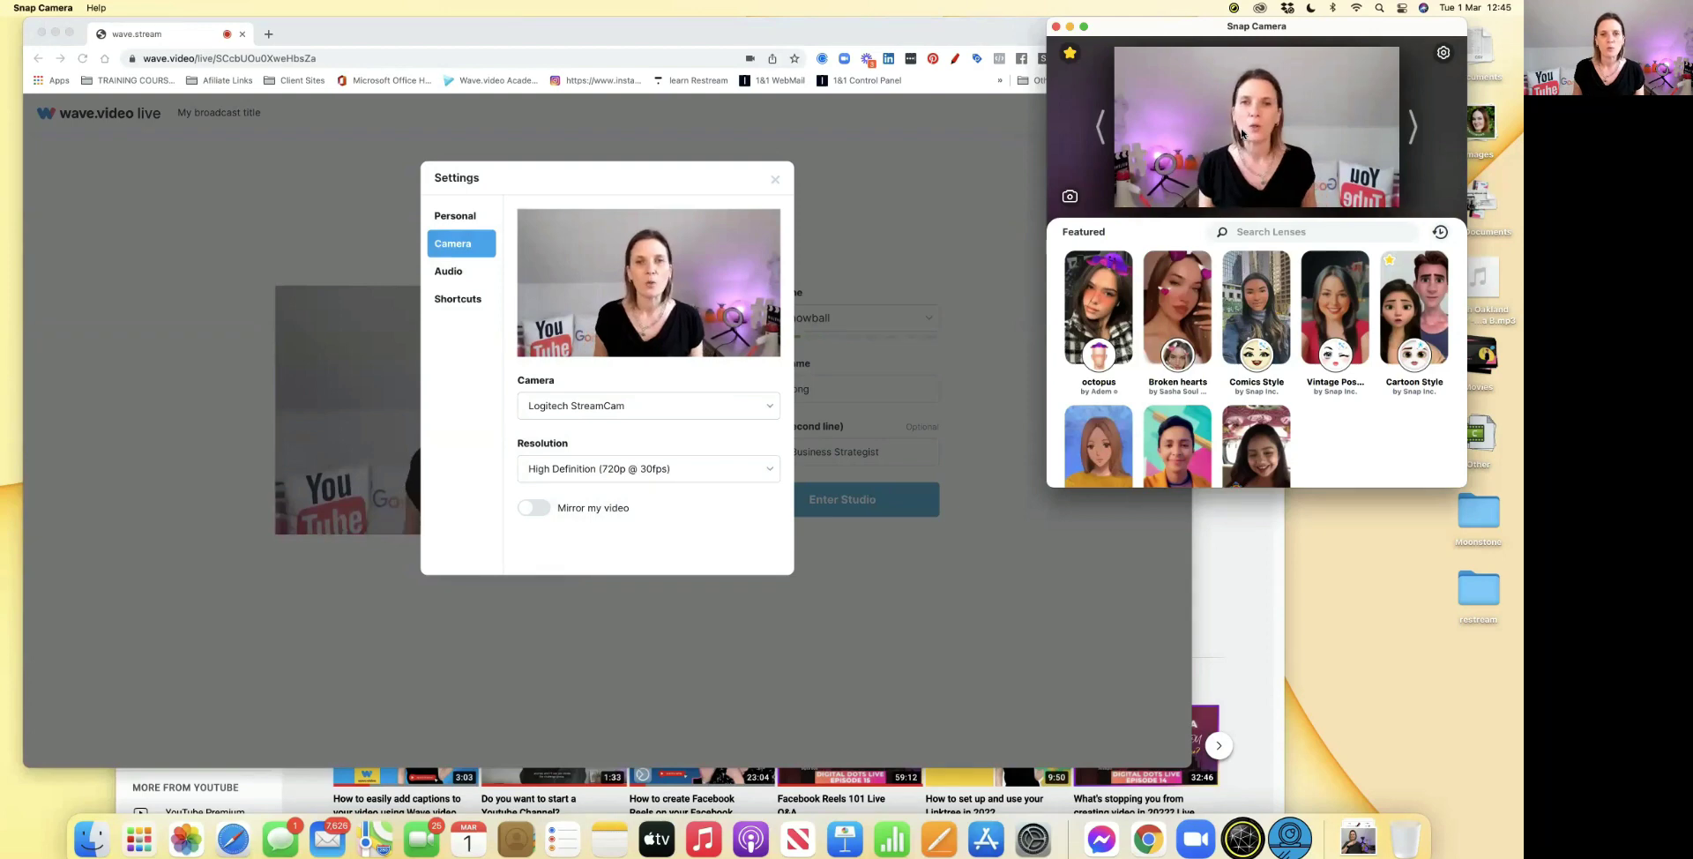
{"action": "left_click", "coordinate": [661, 416]}
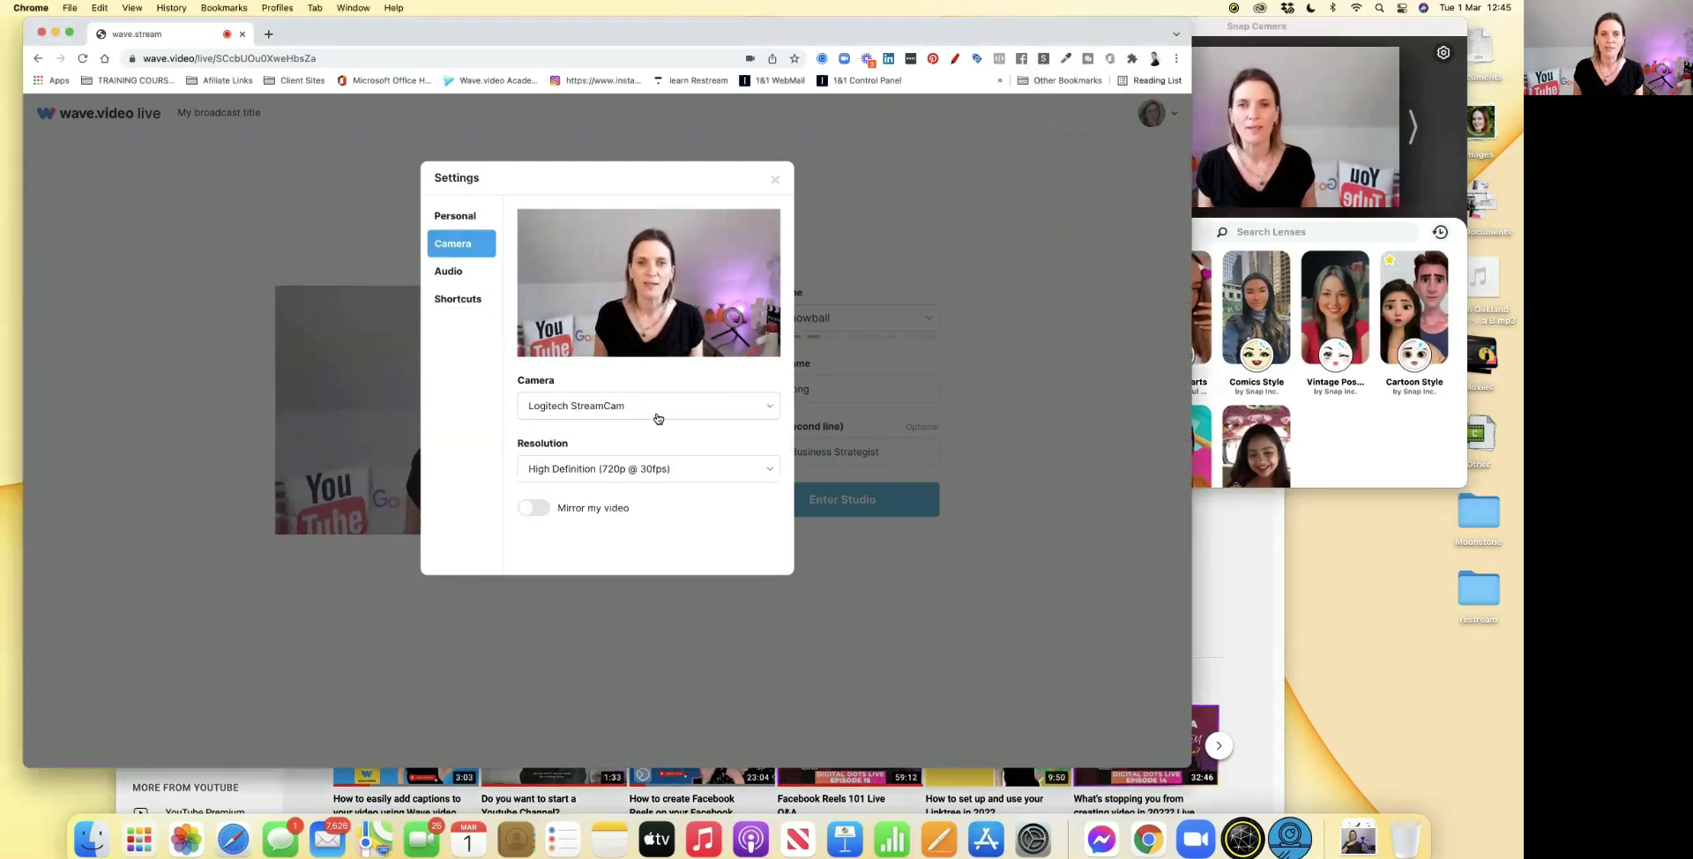
{"action": "left_click", "coordinate": [655, 405]}
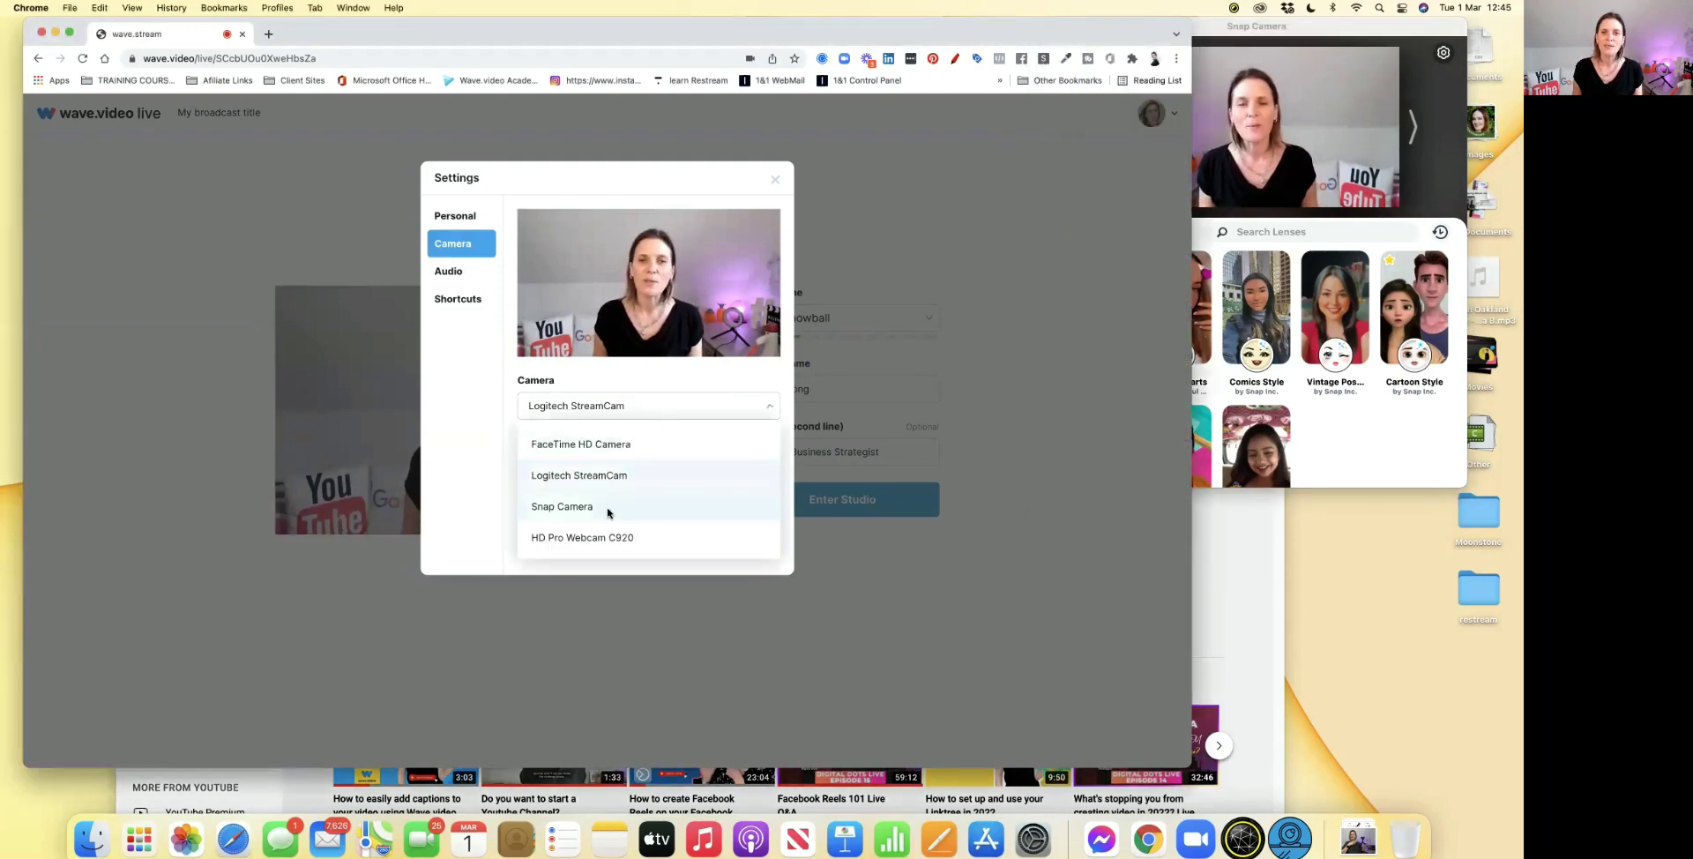
{"action": "left_click", "coordinate": [609, 510]}
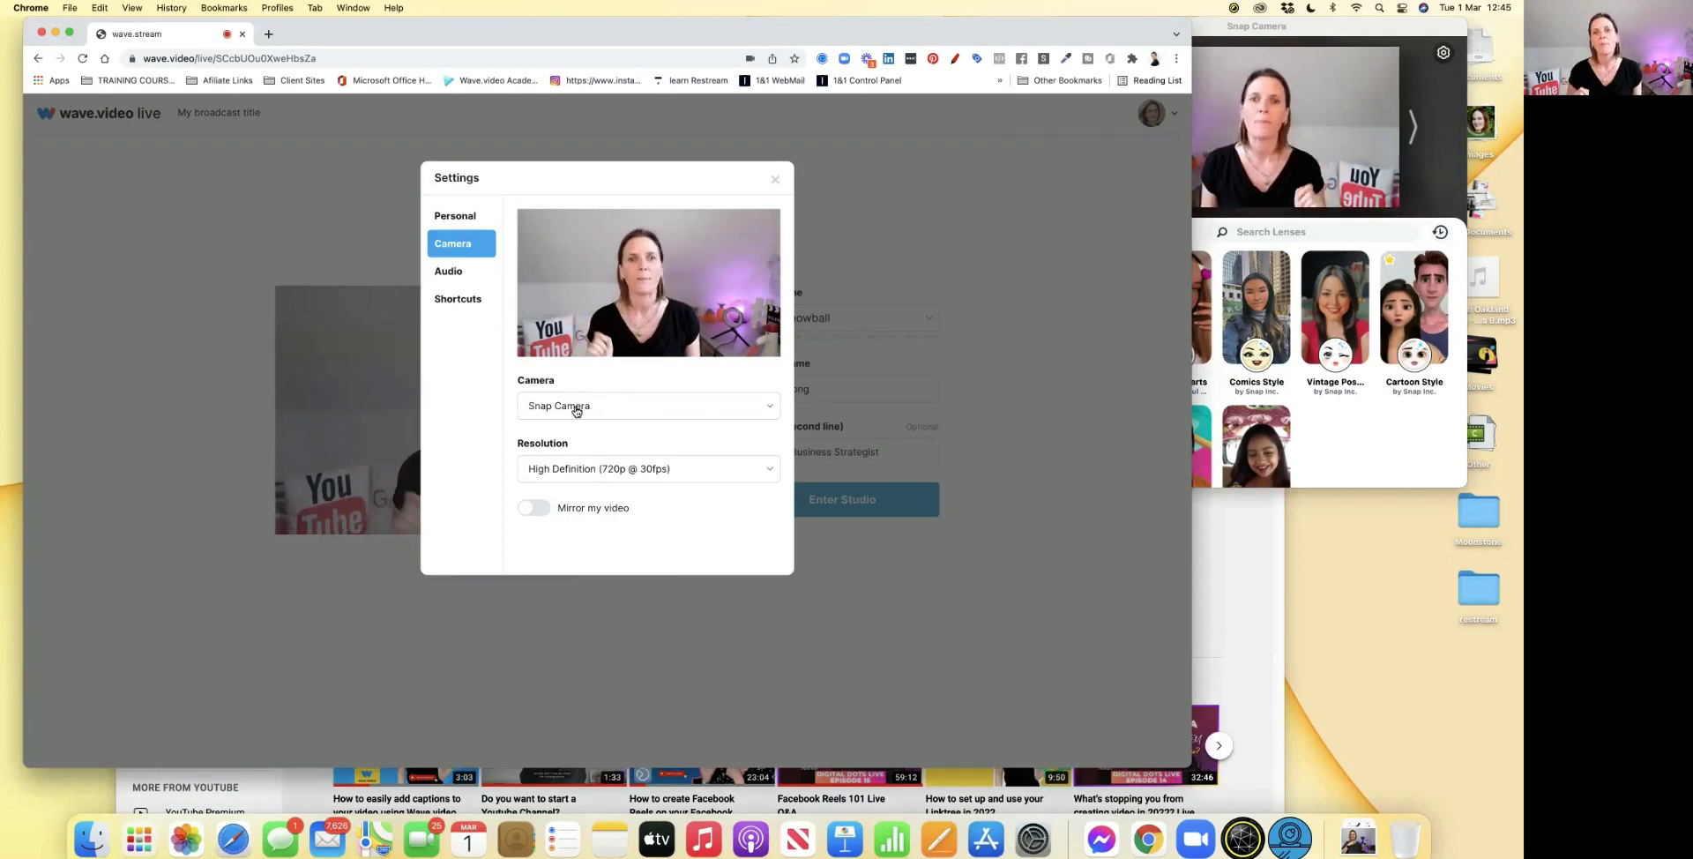
{"action": "left_click", "coordinate": [459, 273]}
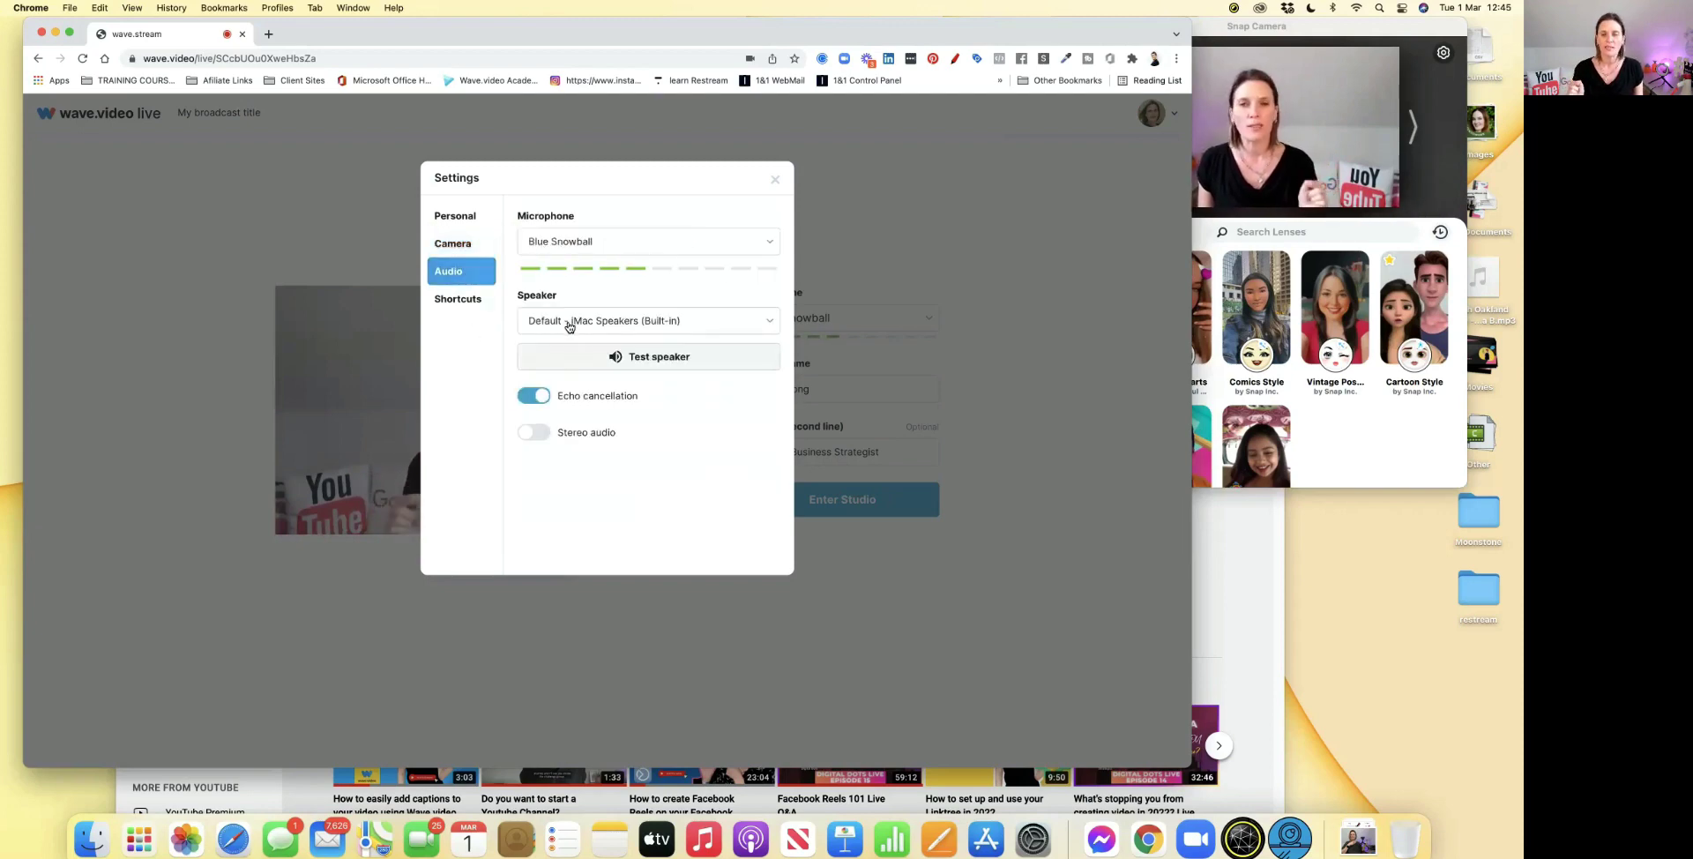
{"action": "left_click", "coordinate": [641, 368]}
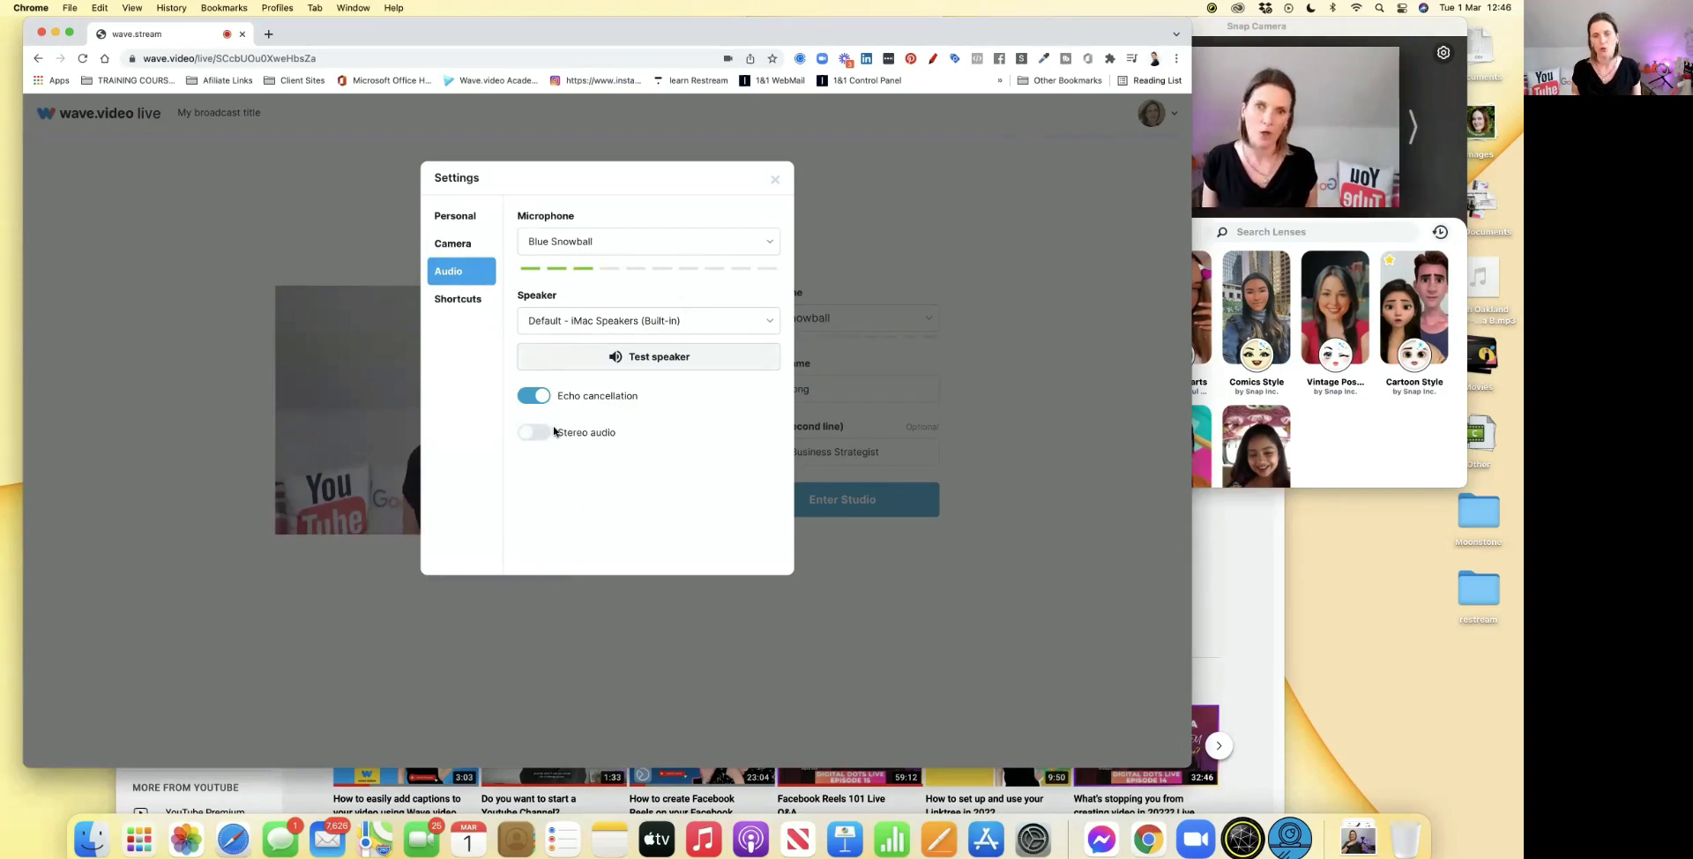
{"action": "left_click", "coordinate": [479, 301]}
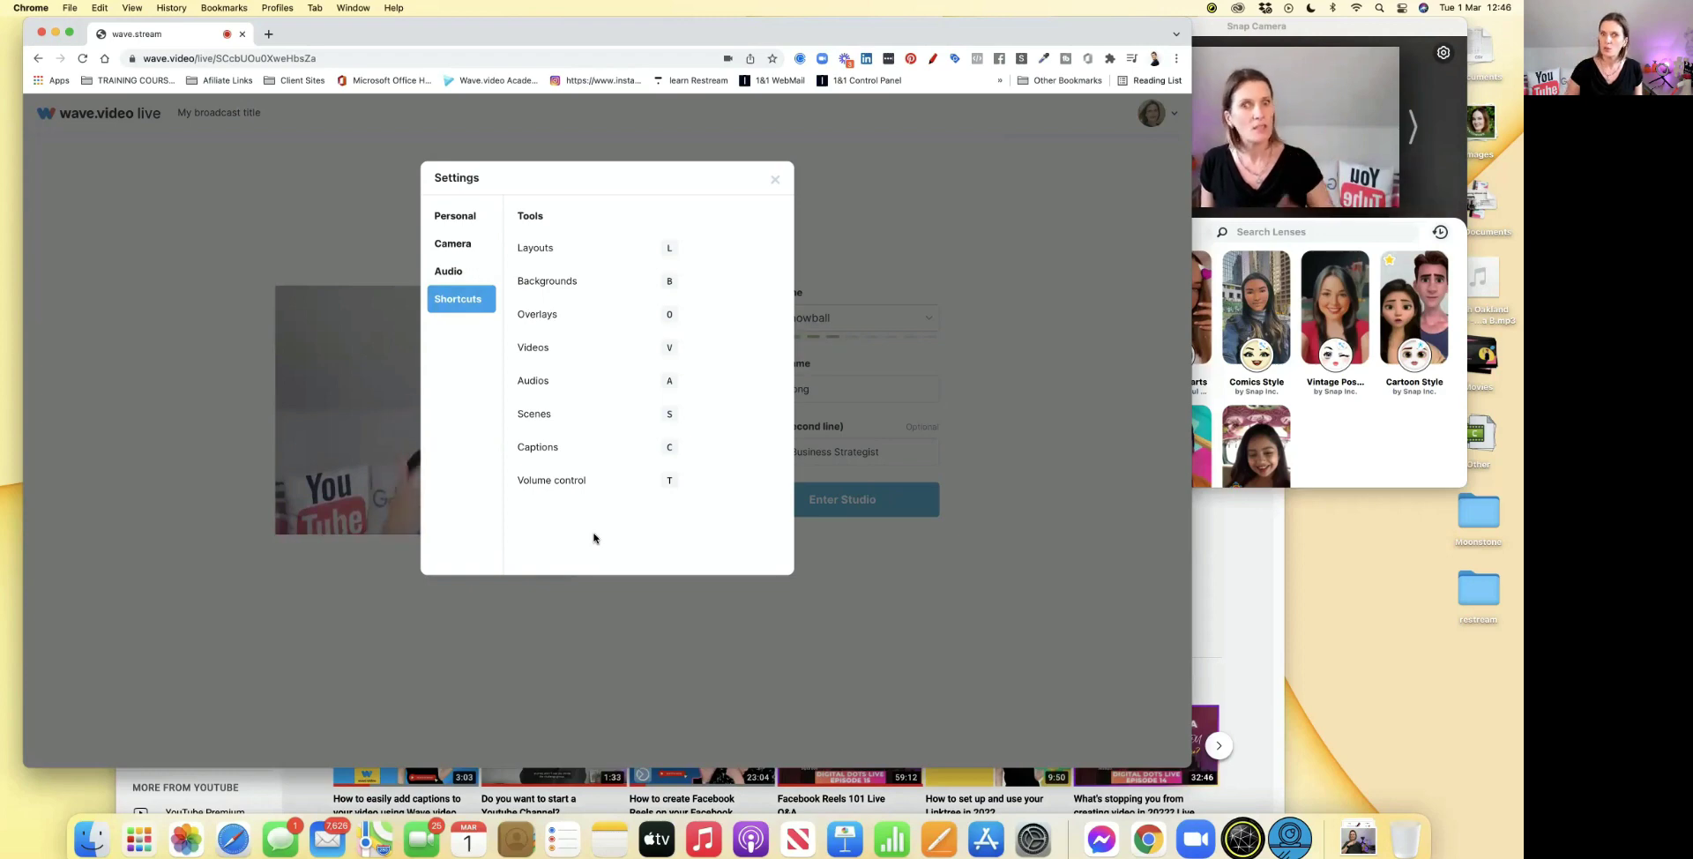
{"action": "left_click", "coordinate": [457, 218]}
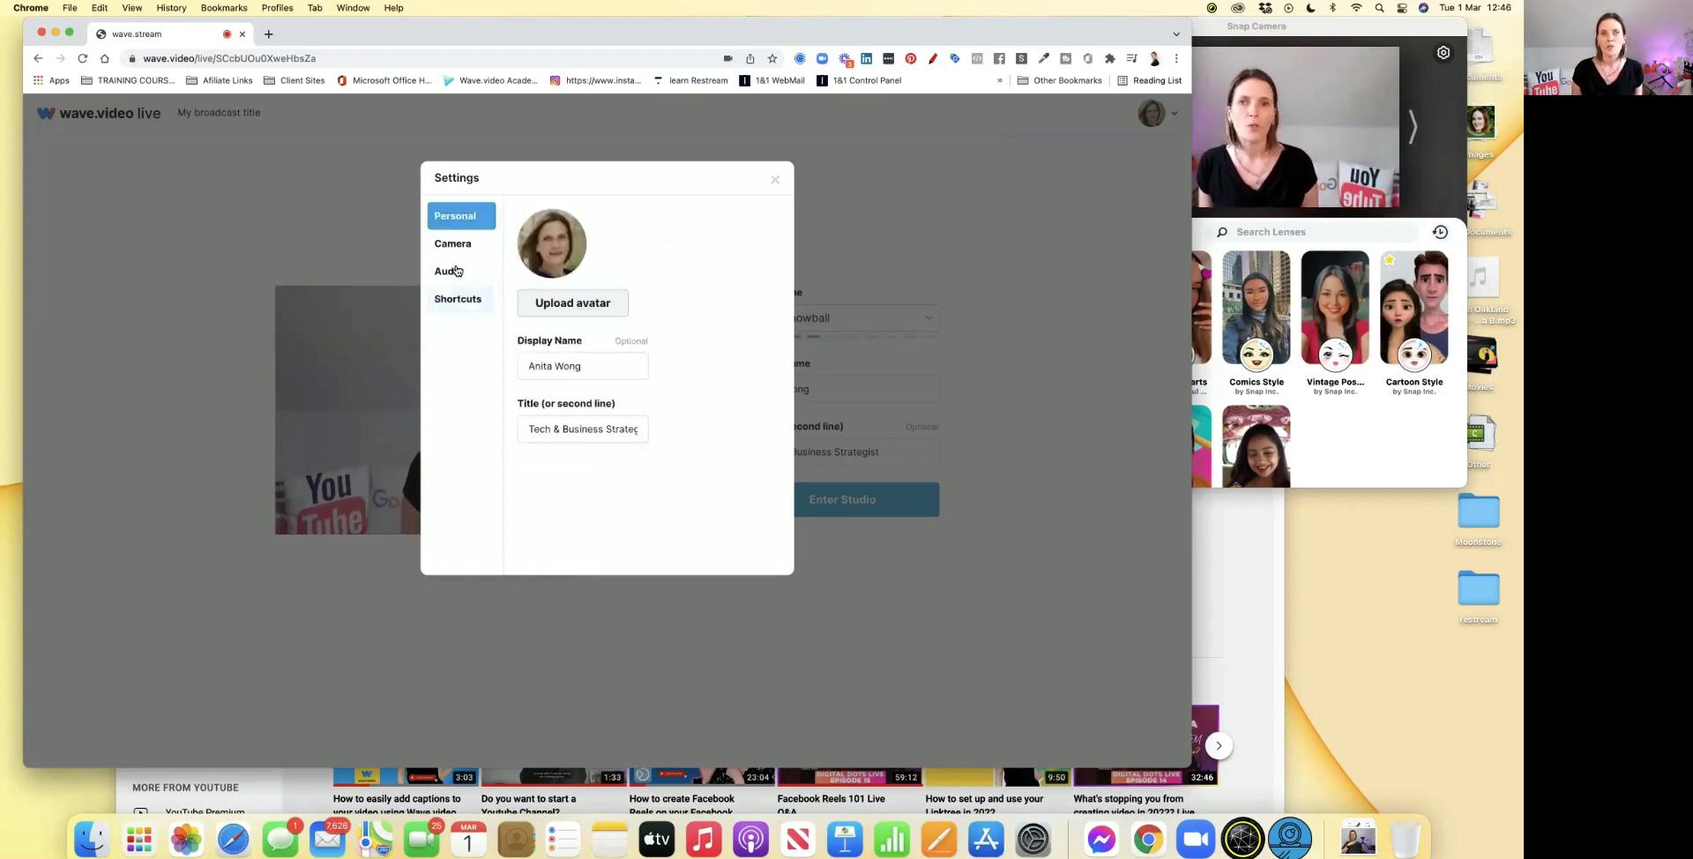
{"action": "left_click", "coordinate": [451, 245]}
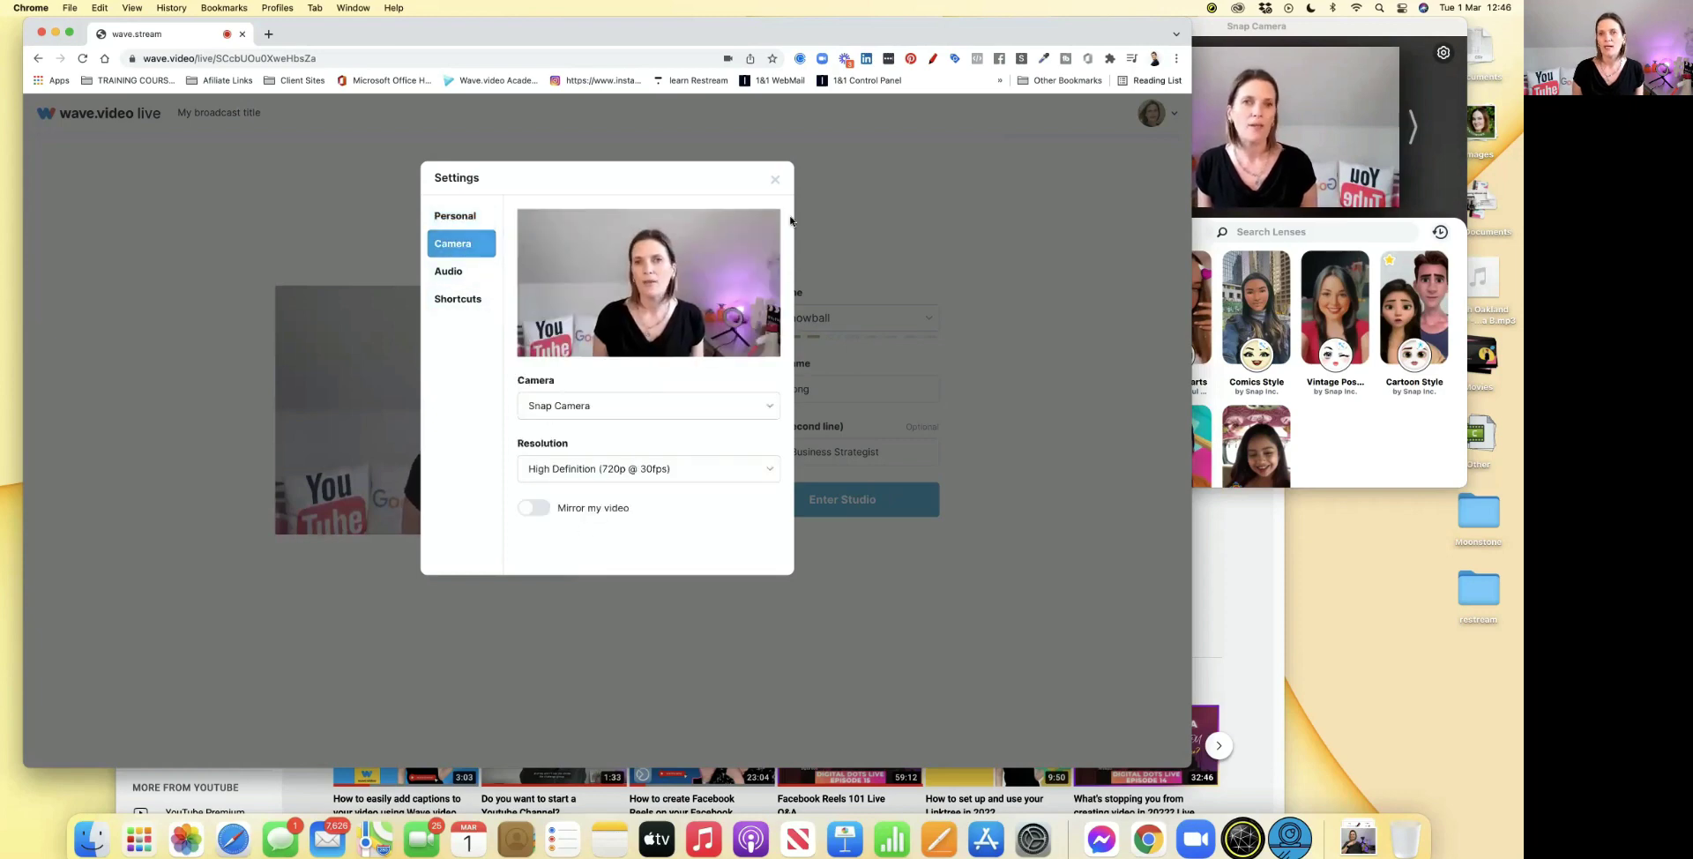
{"action": "left_click", "coordinate": [775, 181]}
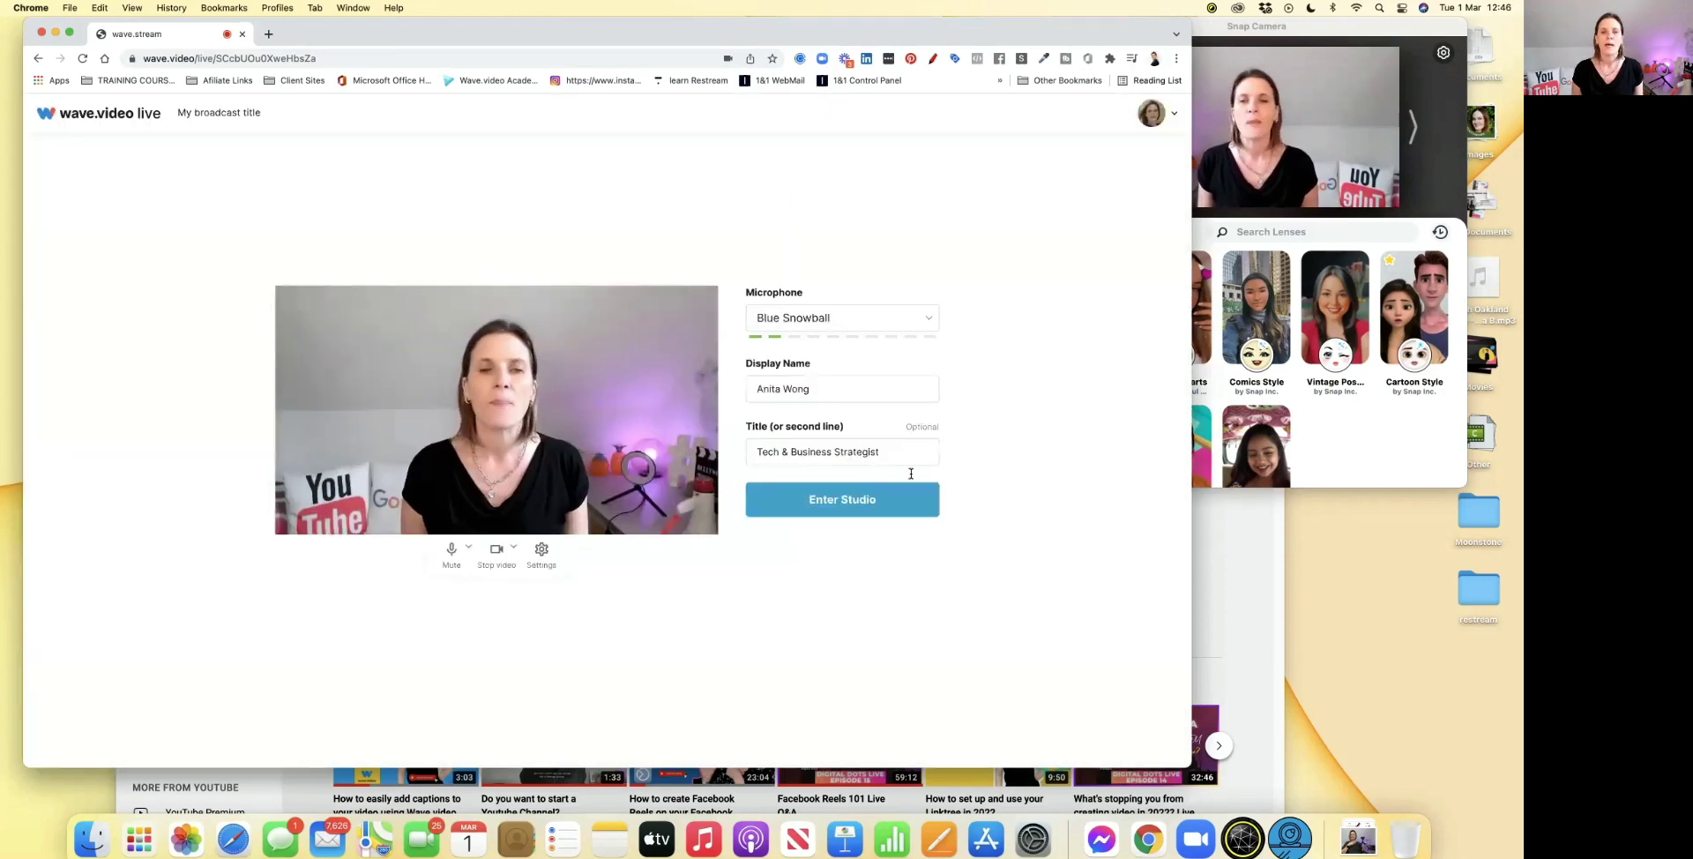
Step: Join the live studio for the Logitech Webcams broadcast from the setup page
{"action": "left_click", "coordinate": [867, 512]}
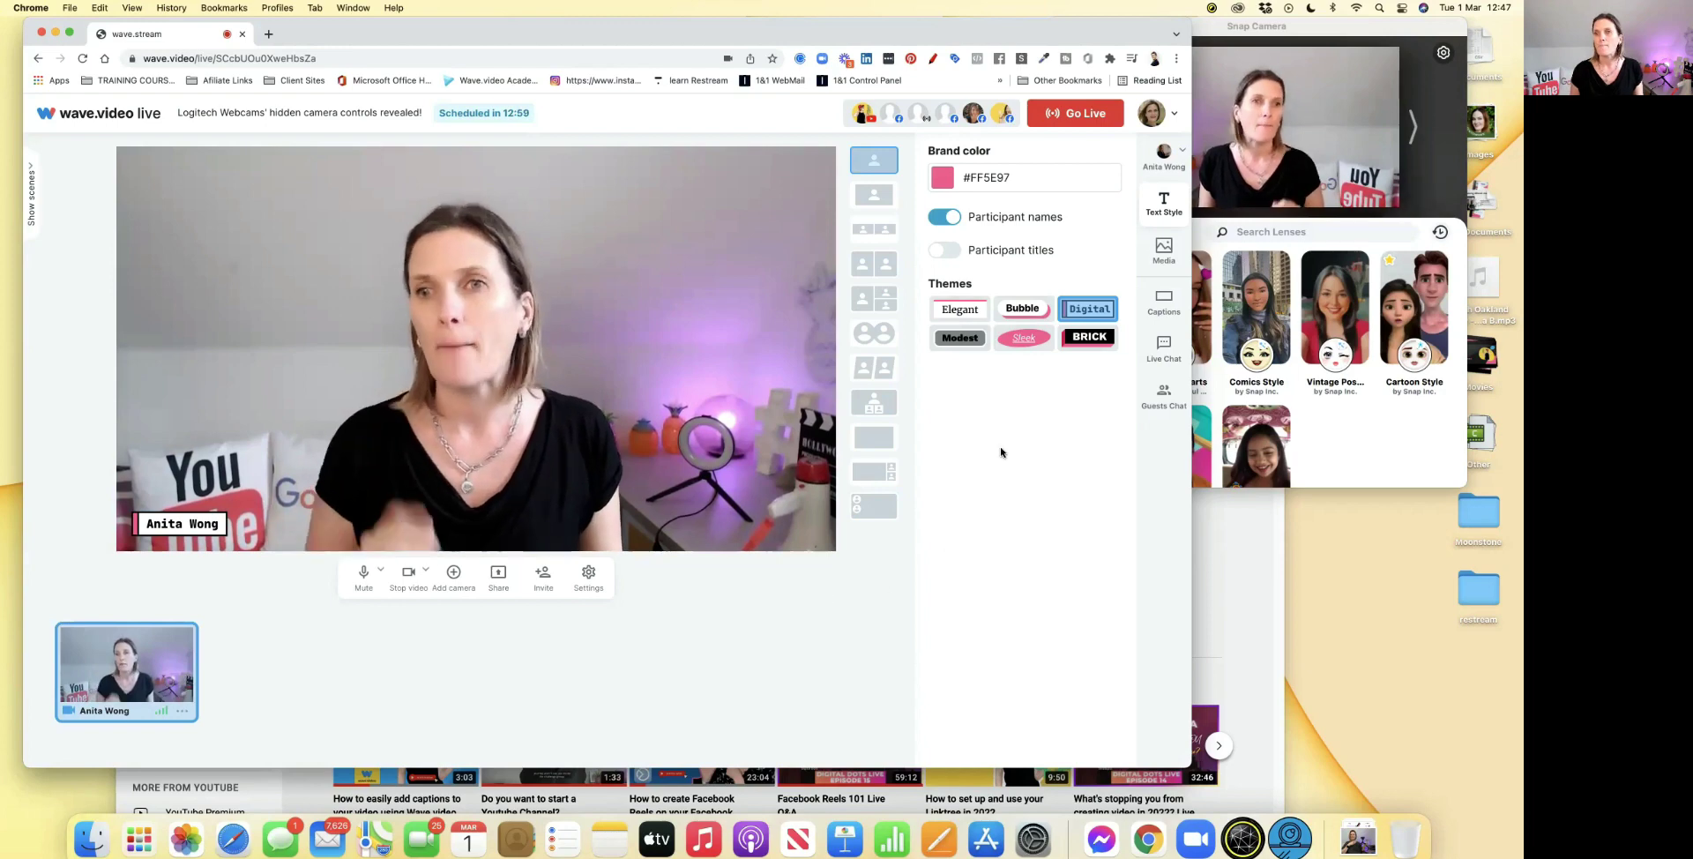
Step: Apply the saved brand, then play and stop the welcome video from Media
{"action": "left_click", "coordinate": [1163, 156]}
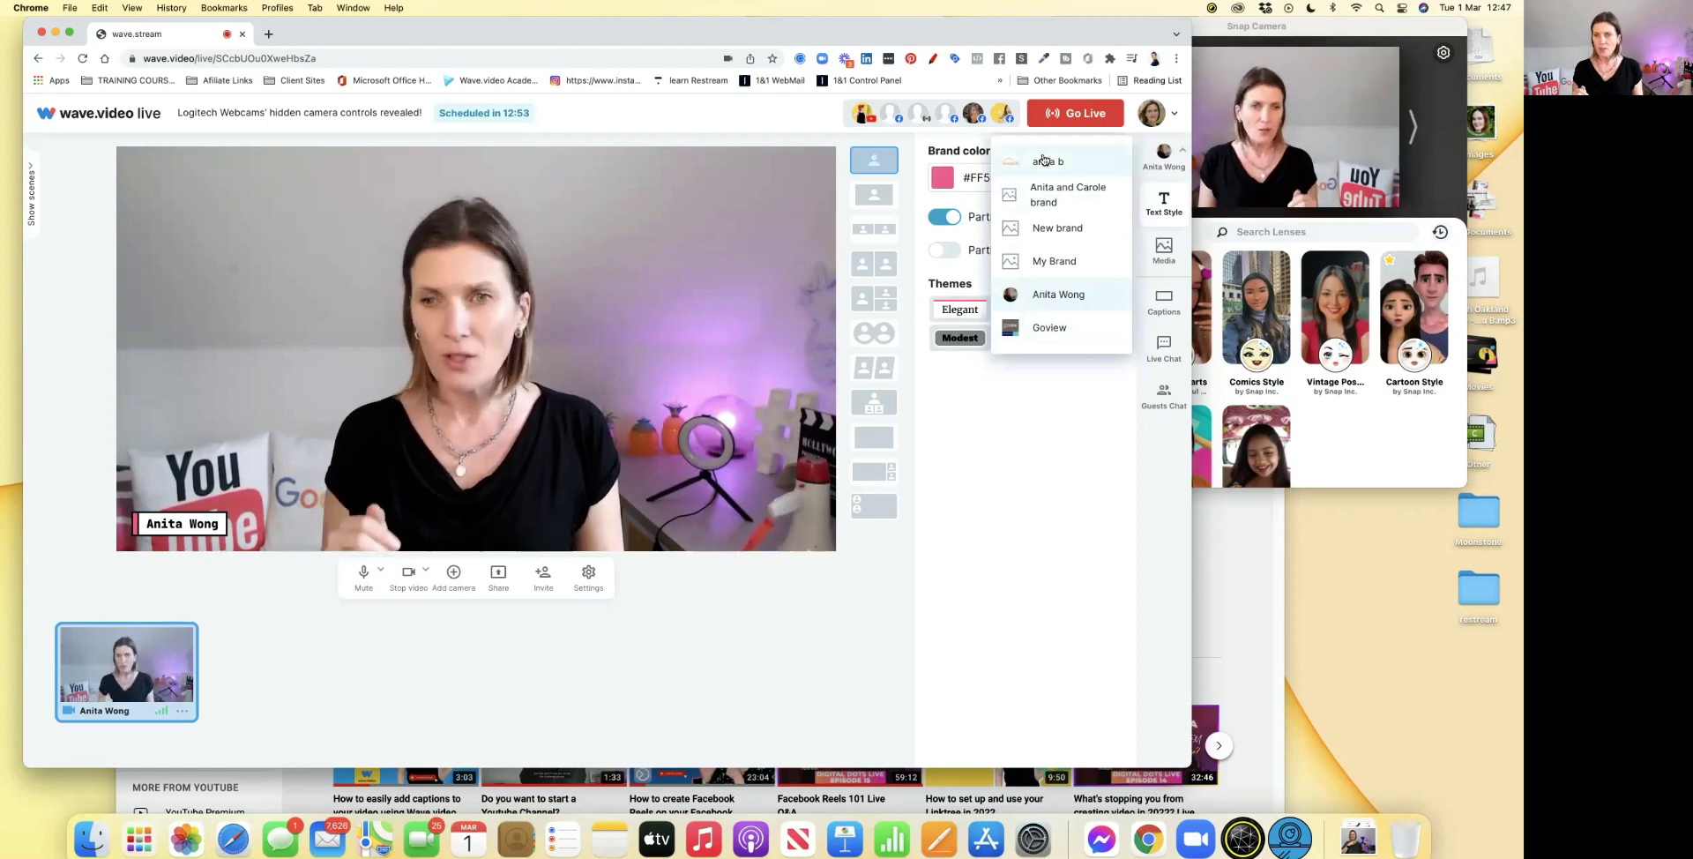
{"action": "left_click", "coordinate": [1035, 298]}
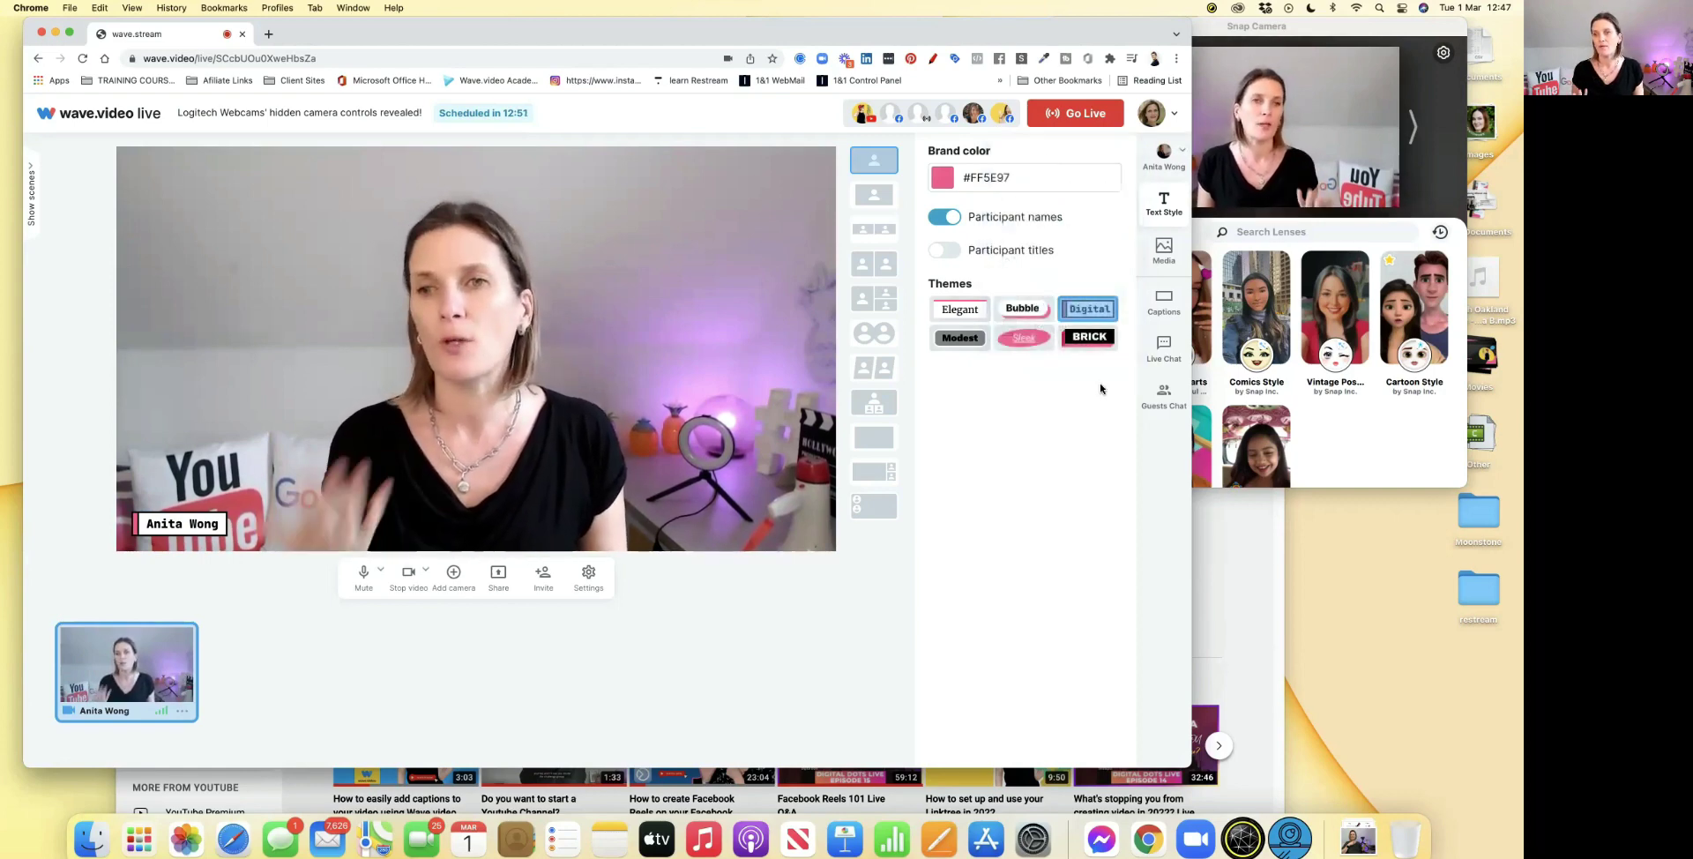
{"action": "left_click", "coordinate": [1170, 268]}
{"action": "scroll", "coordinate": [1088, 493], "scroll_direction": "down", "scroll_amount": 10}
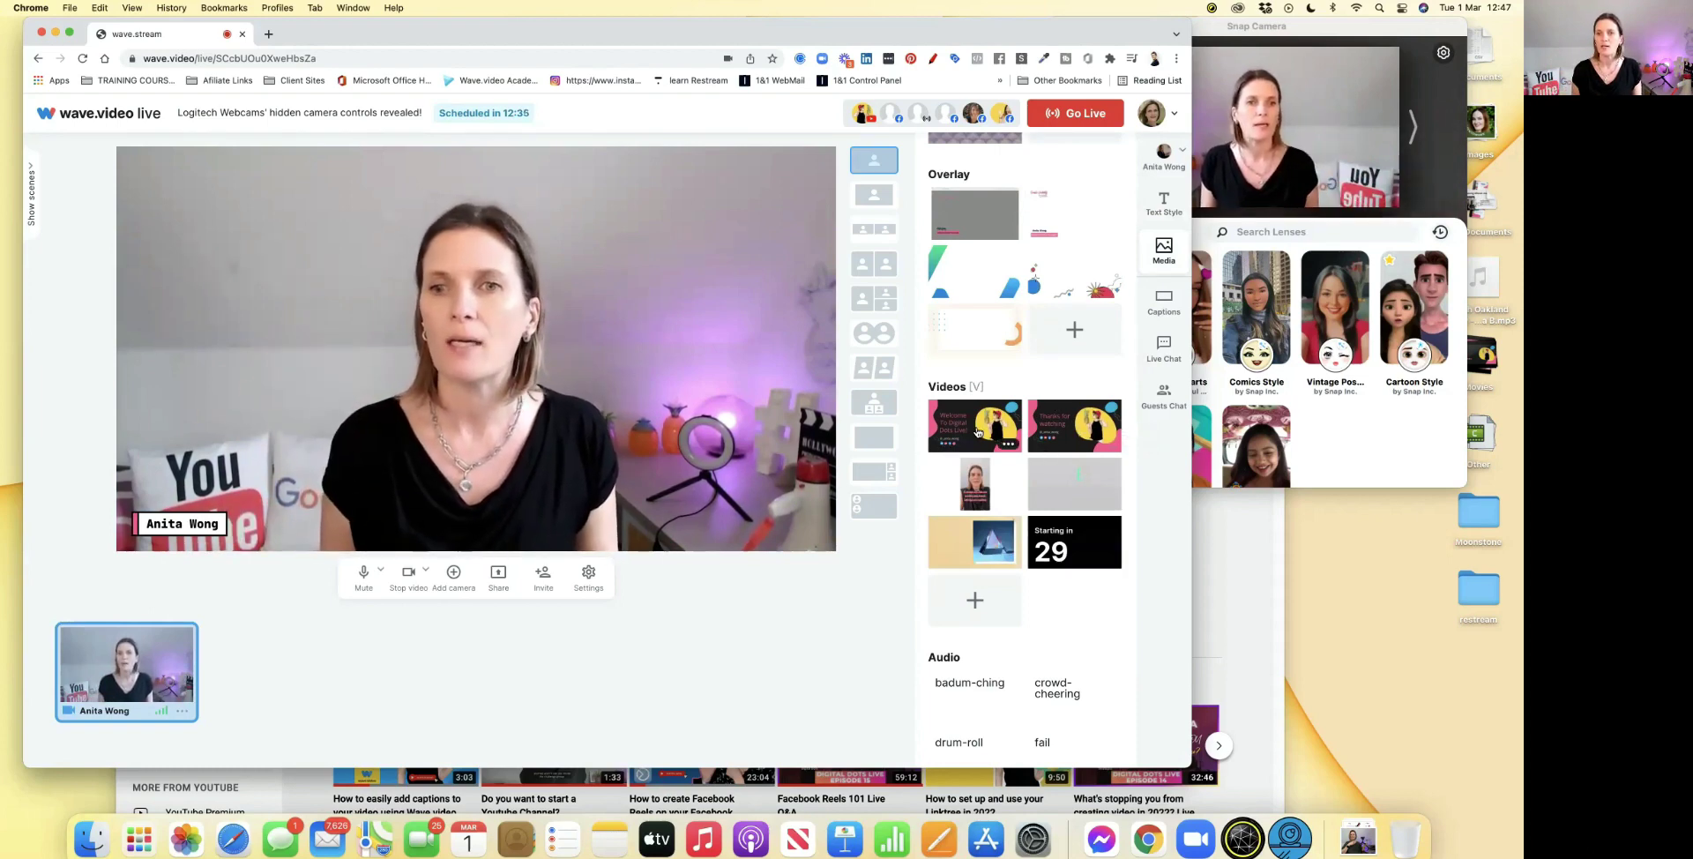
{"action": "left_click", "coordinate": [977, 432]}
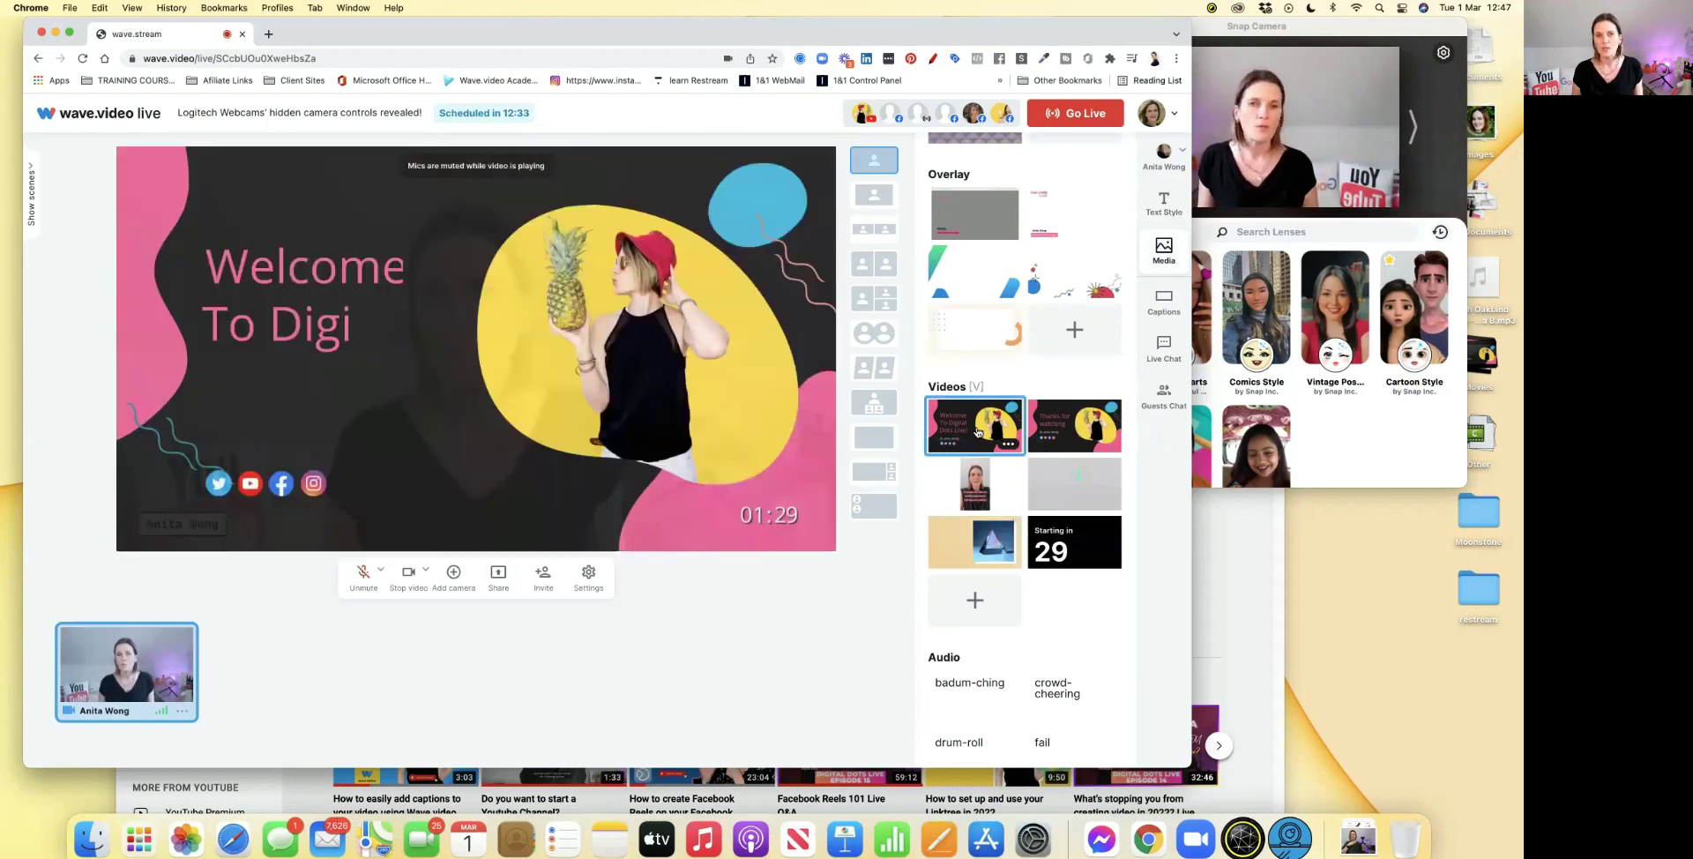
{"action": "left_click", "coordinate": [977, 432]}
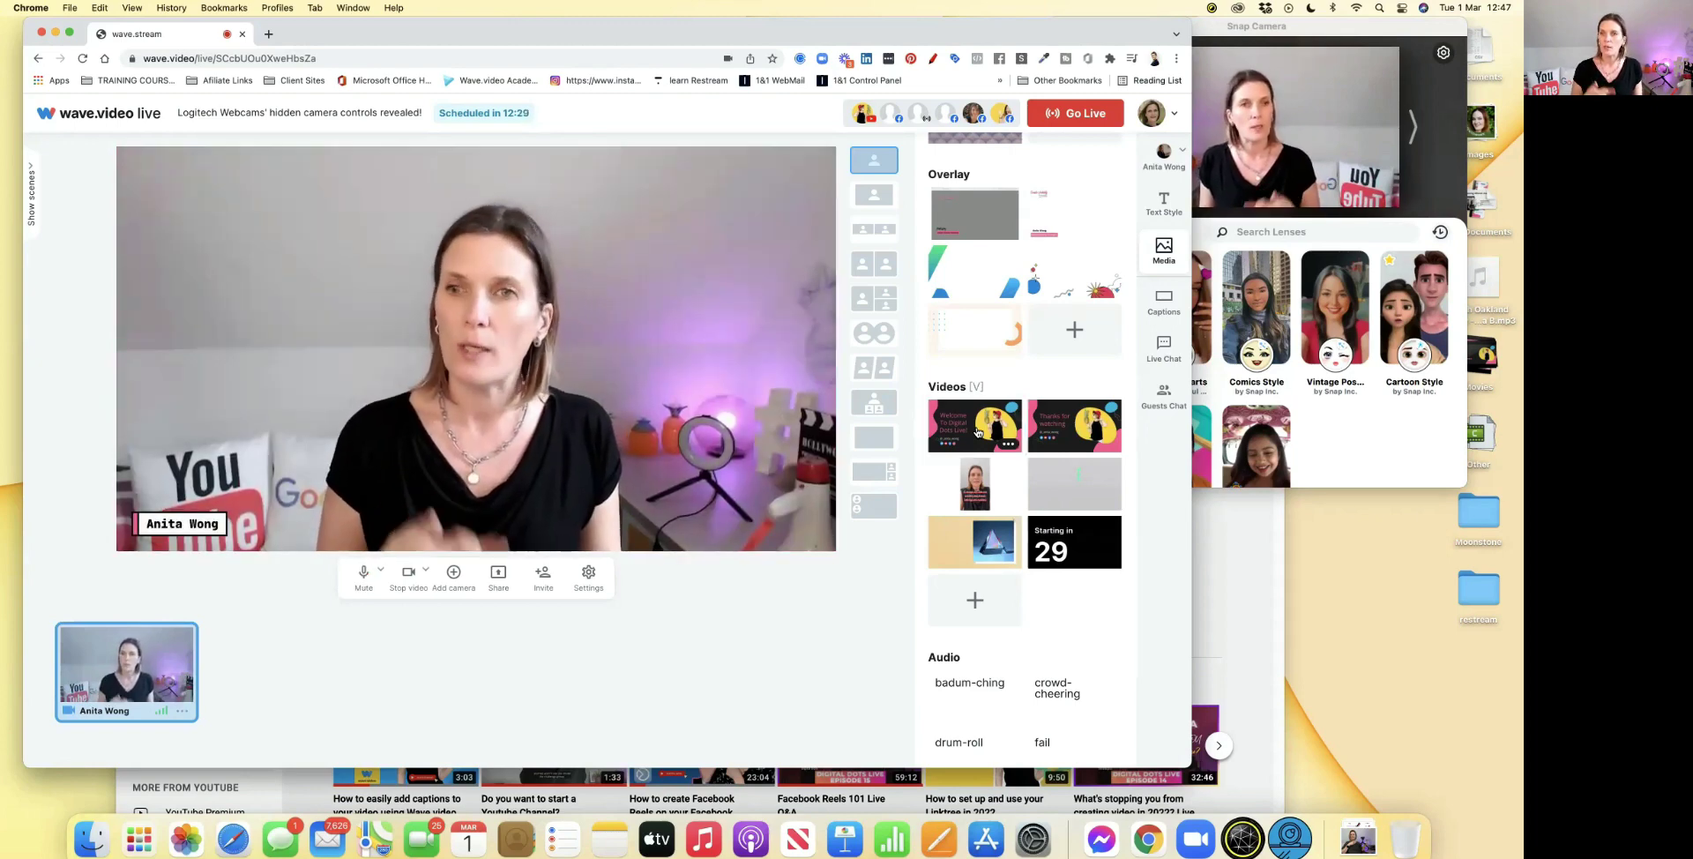
Step: Bring up the Captions panel
{"action": "scroll", "coordinate": [977, 431], "scroll_direction": "up", "scroll_amount": 10}
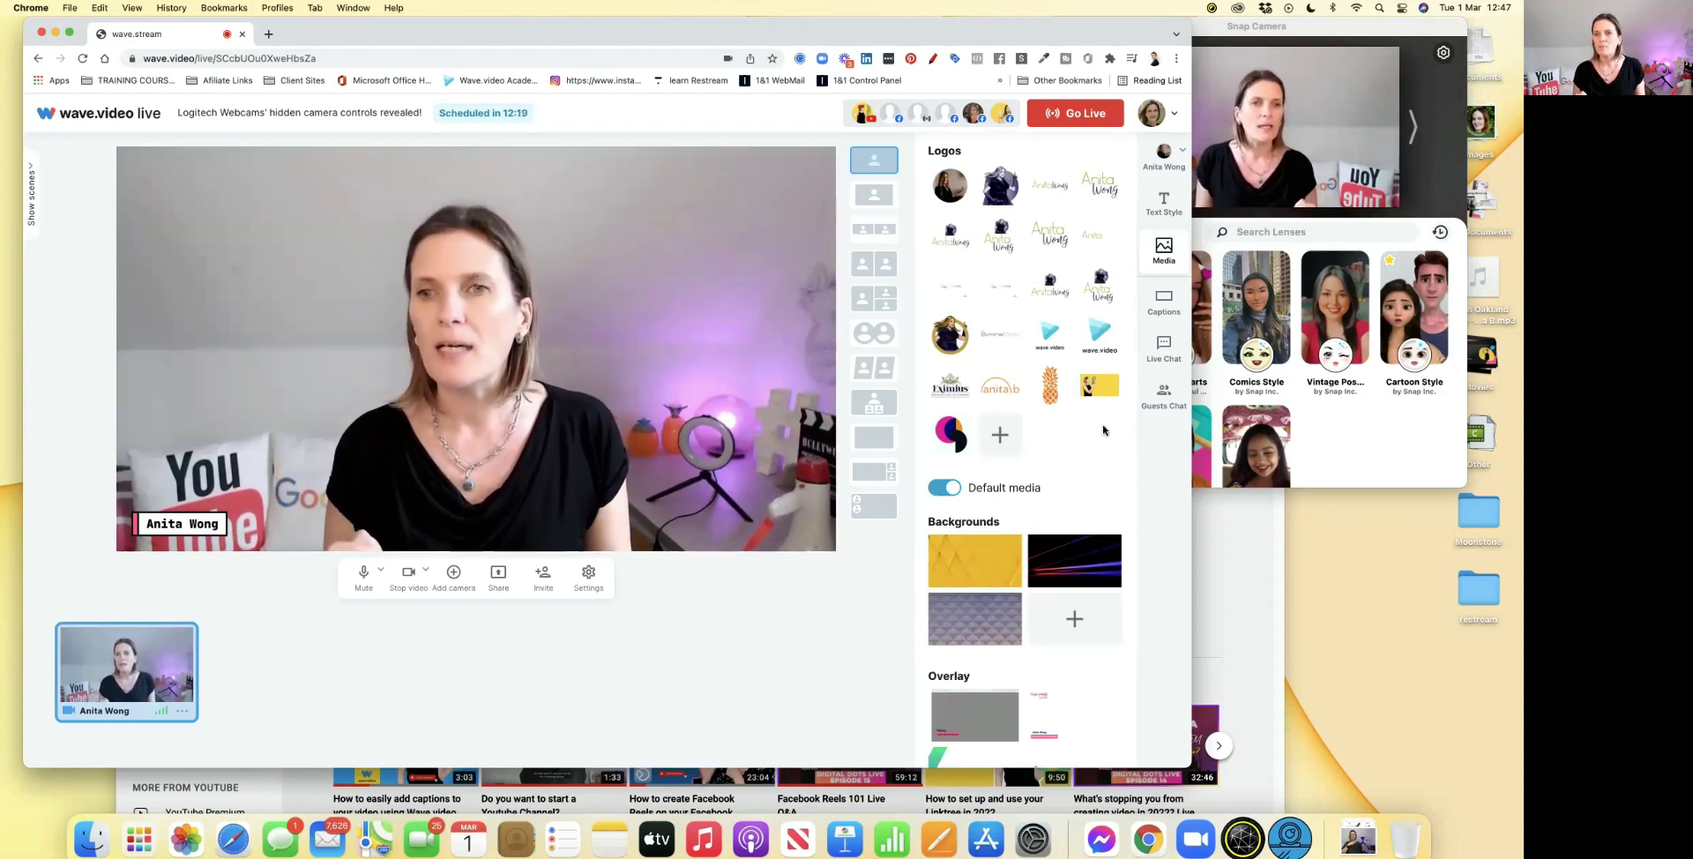
{"action": "scroll", "coordinate": [1124, 431], "scroll_direction": "down", "scroll_amount": 3}
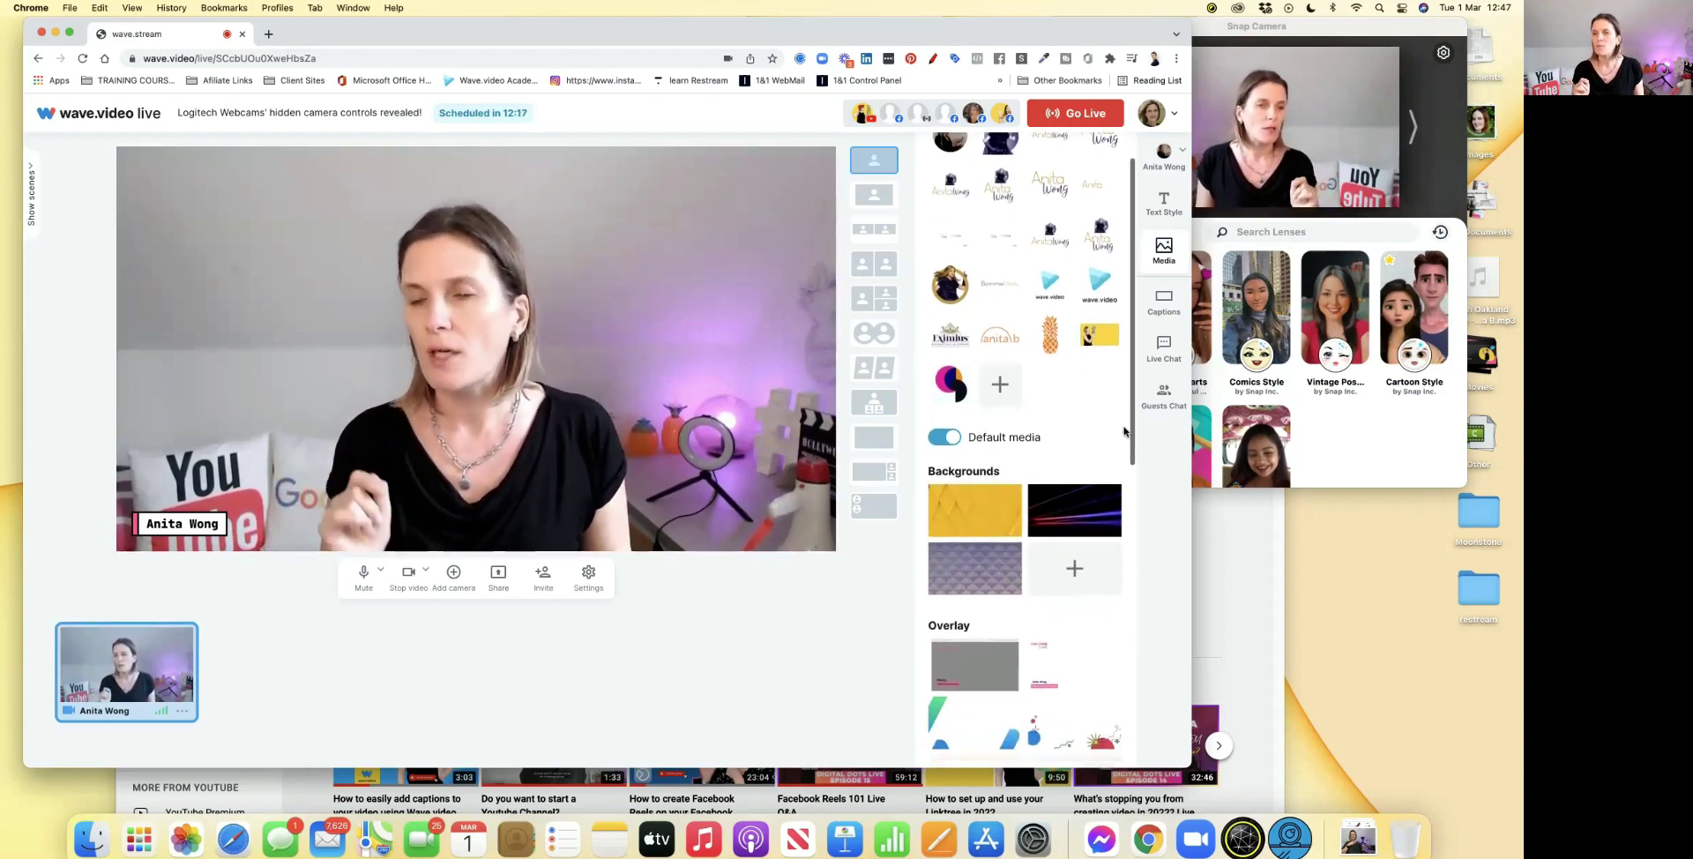
{"action": "left_click", "coordinate": [1155, 314]}
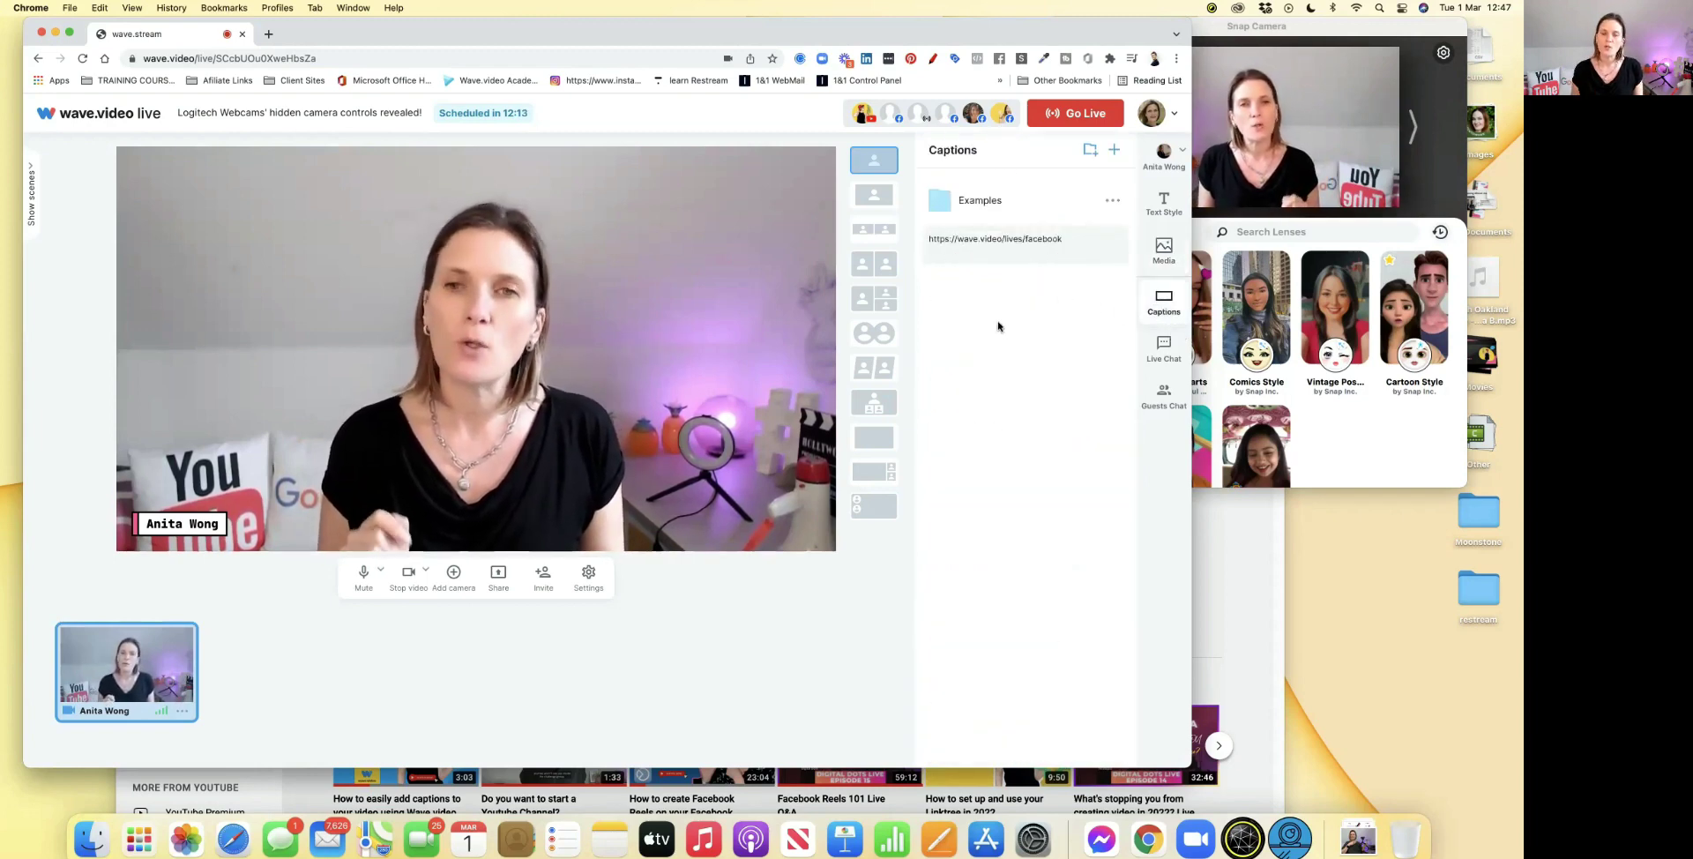
Step: Draft a new 'Logitech Webcams secret controls' caption with Ticker switched on
{"action": "left_click", "coordinate": [1112, 203]}
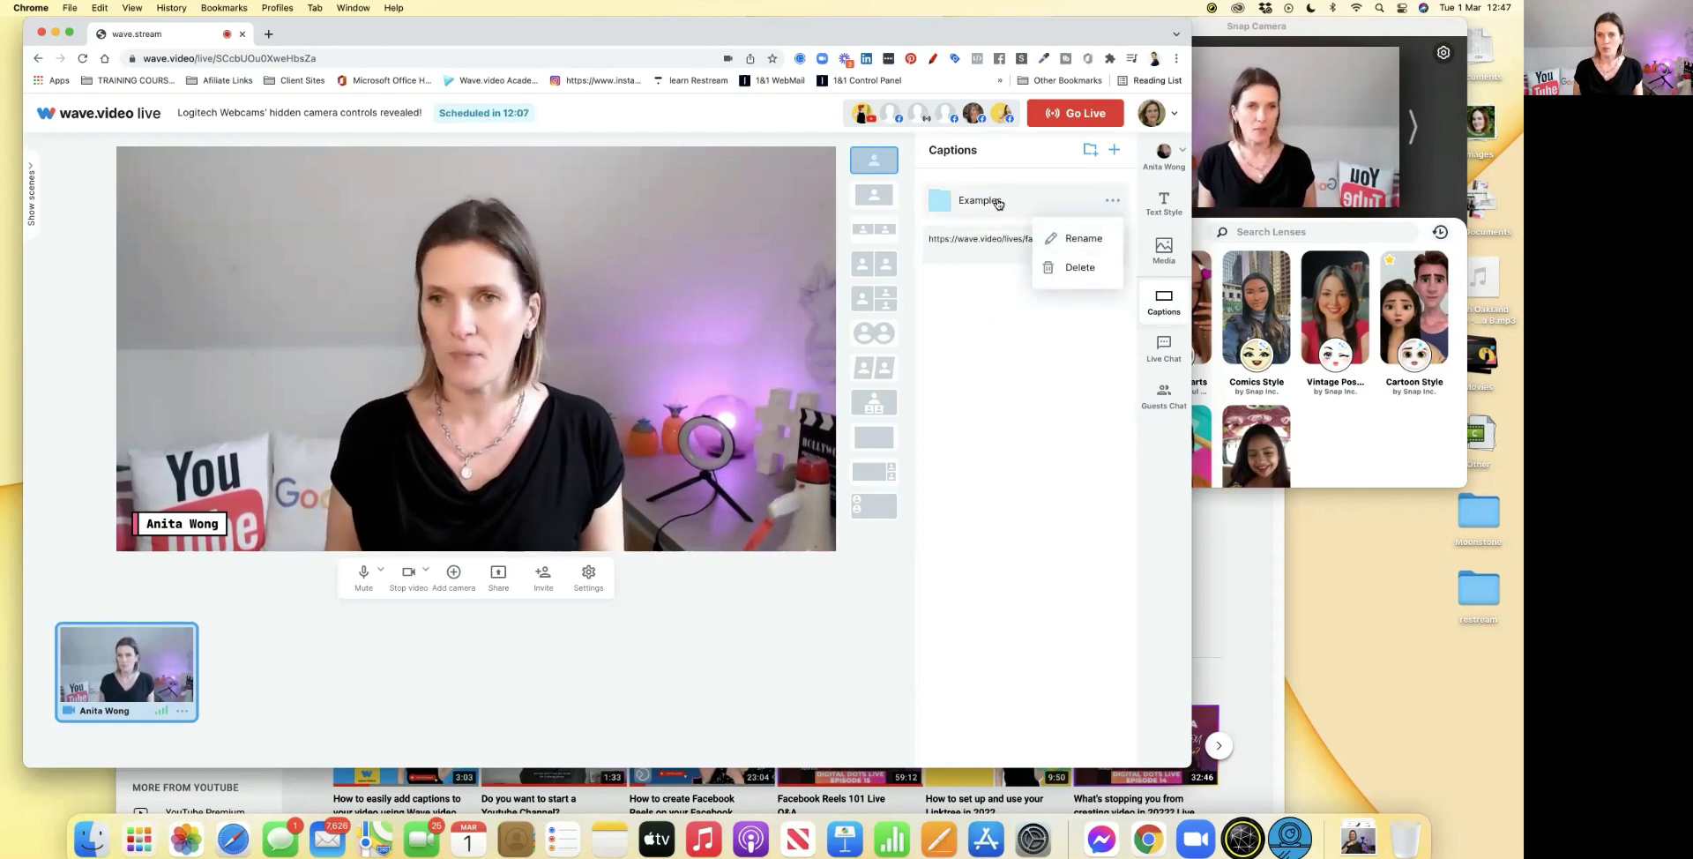
{"action": "left_click", "coordinate": [1115, 150]}
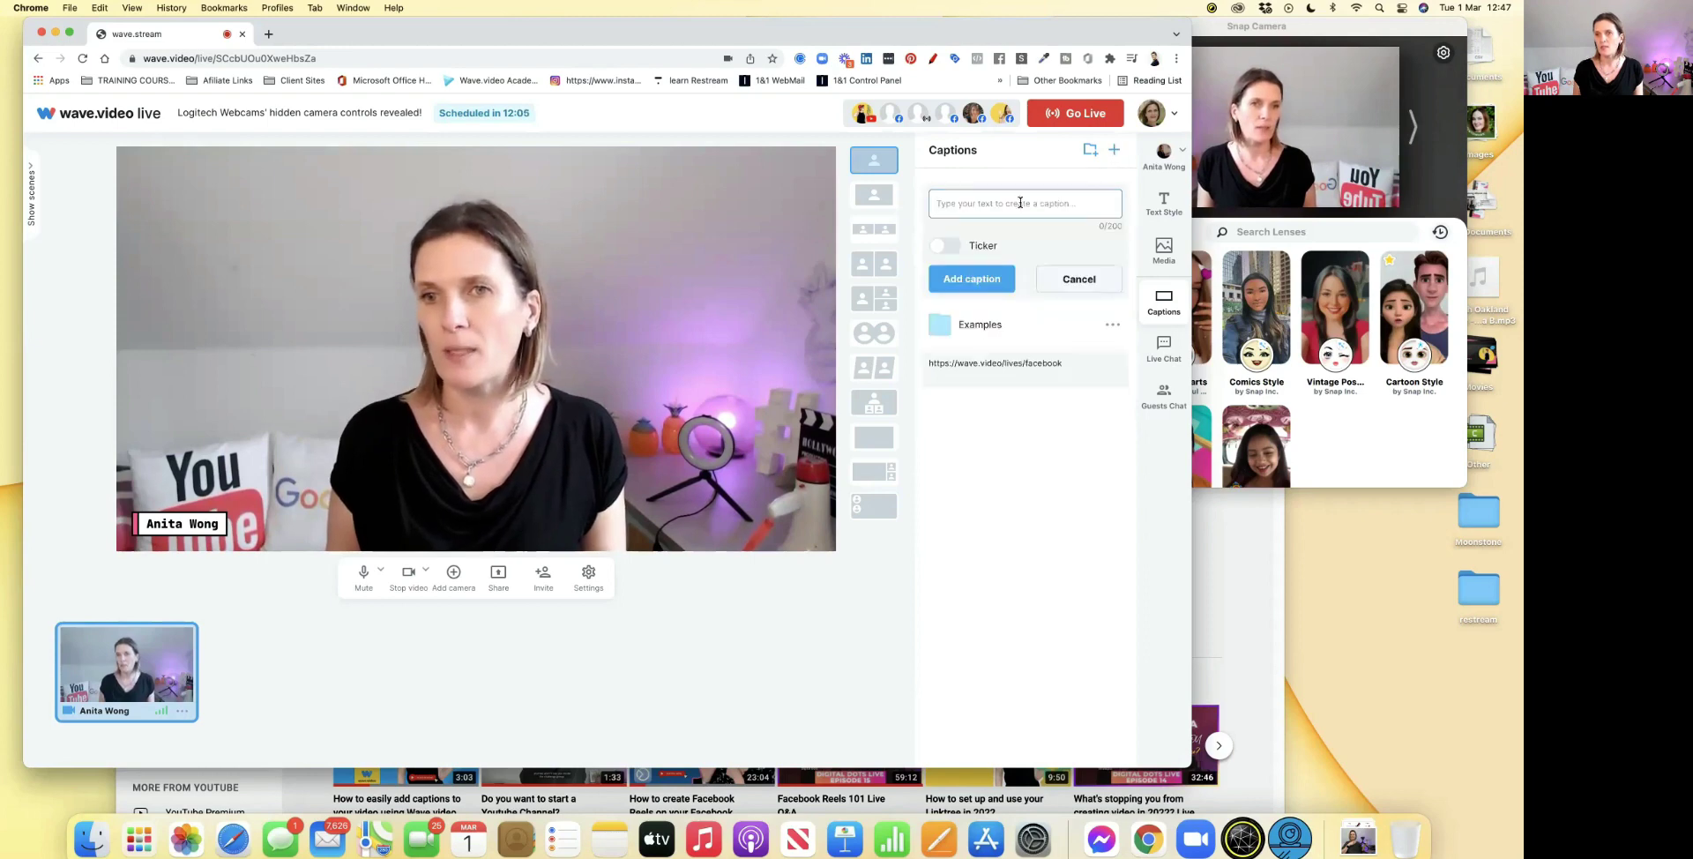
{"action": "type", "text": "Logitech Webcams secret controls"}
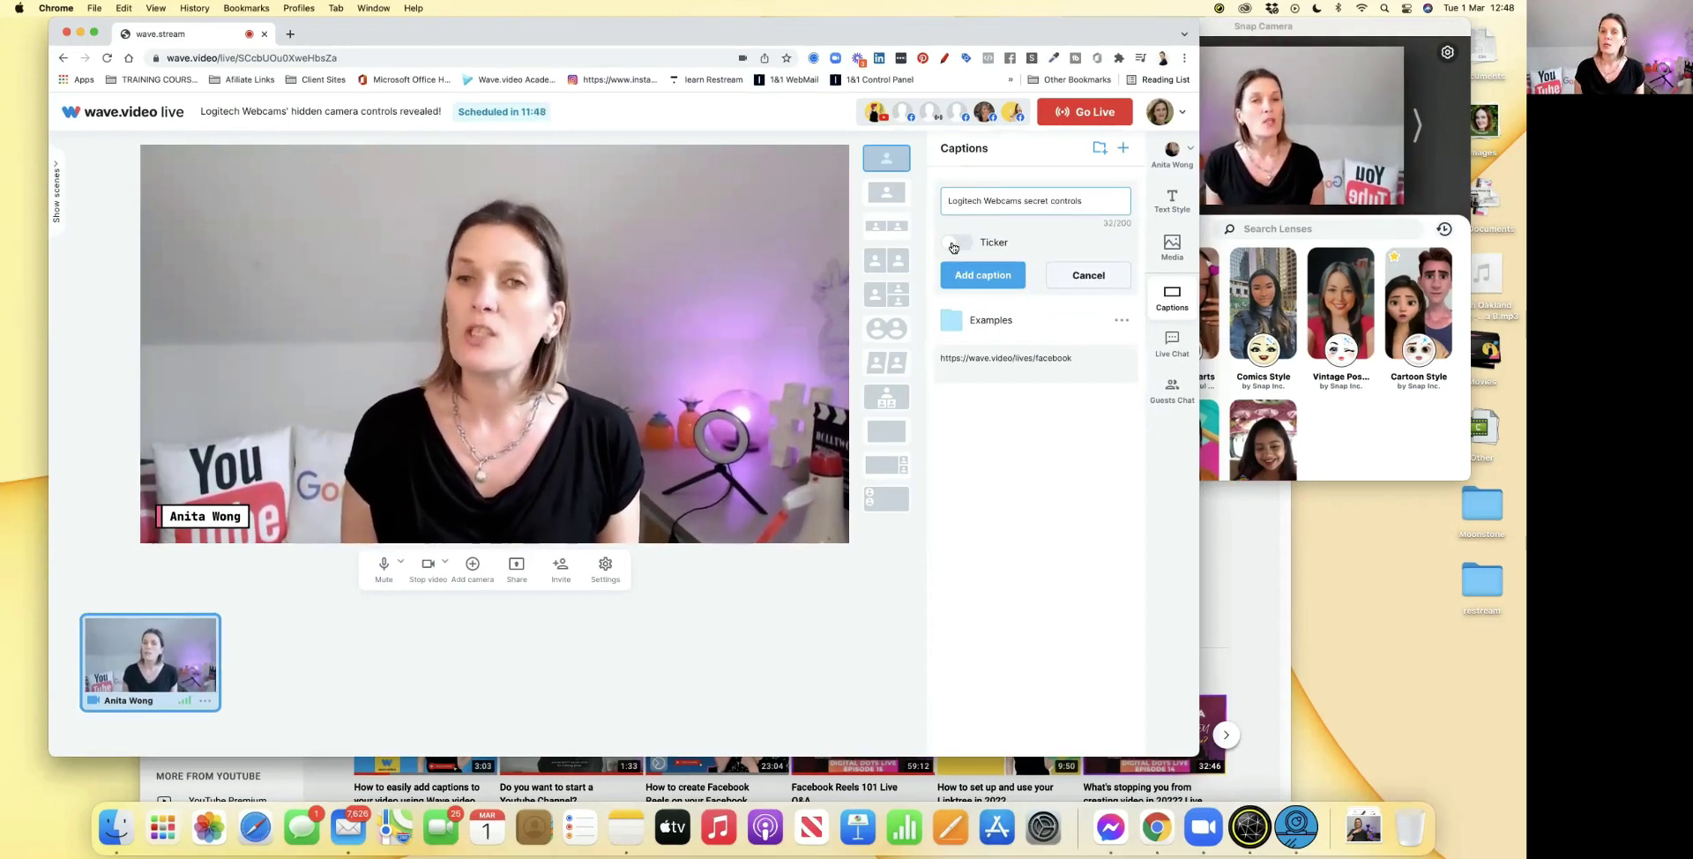
{"action": "left_click", "coordinate": [955, 245]}
Step: Add the Logitech caption, then show and hide it as a scrolling ticker
{"action": "left_click", "coordinate": [994, 328]}
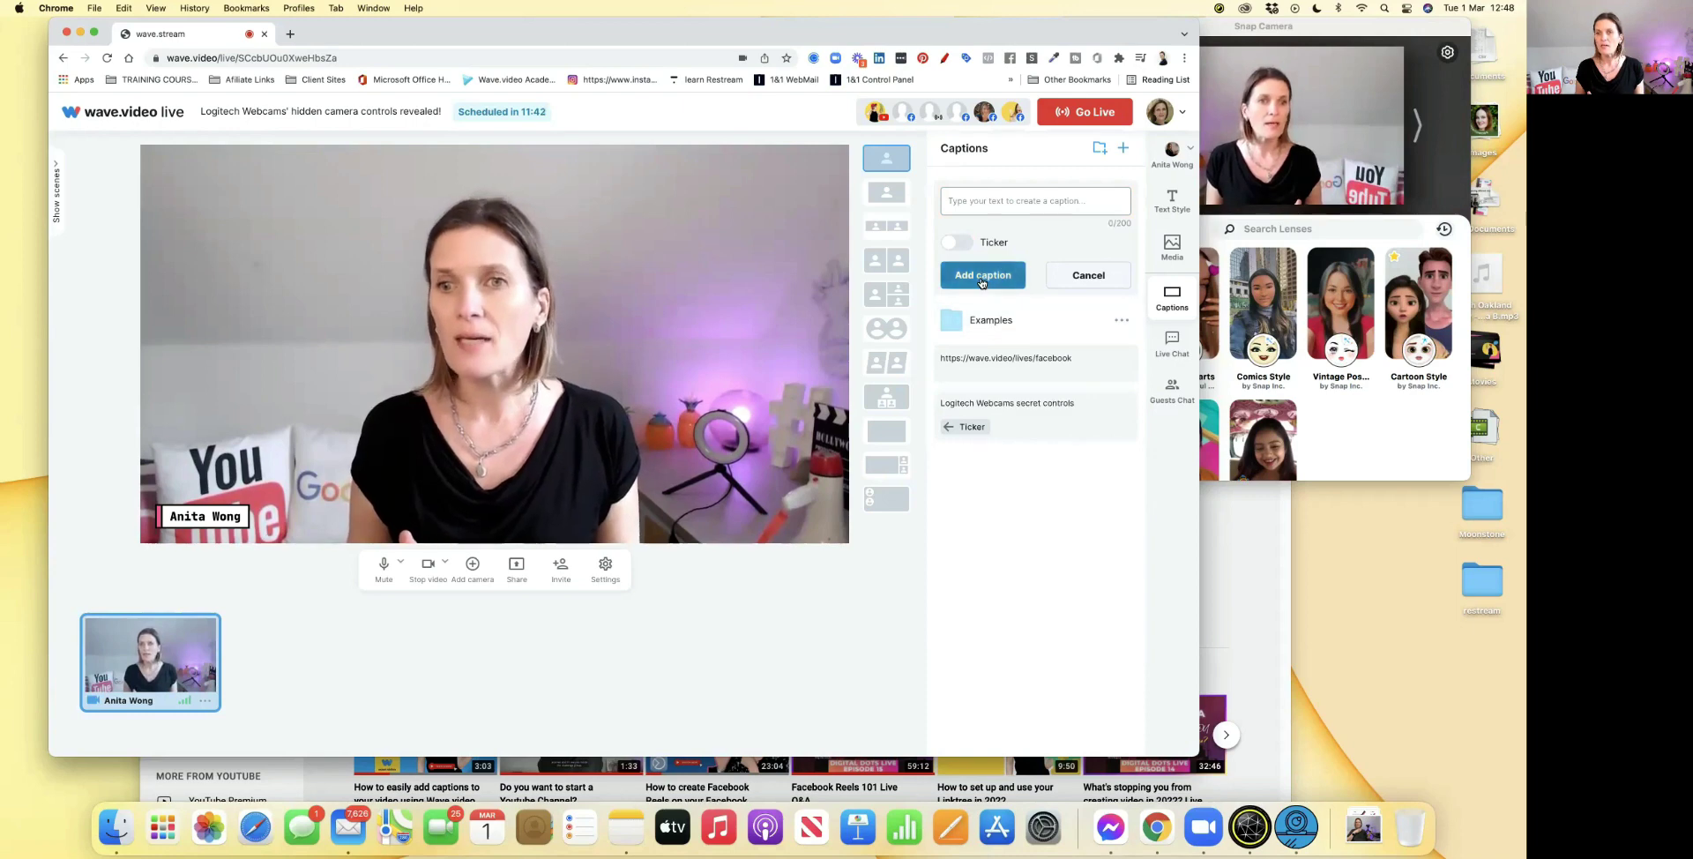
{"action": "mouse_move", "coordinate": [1006, 375]}
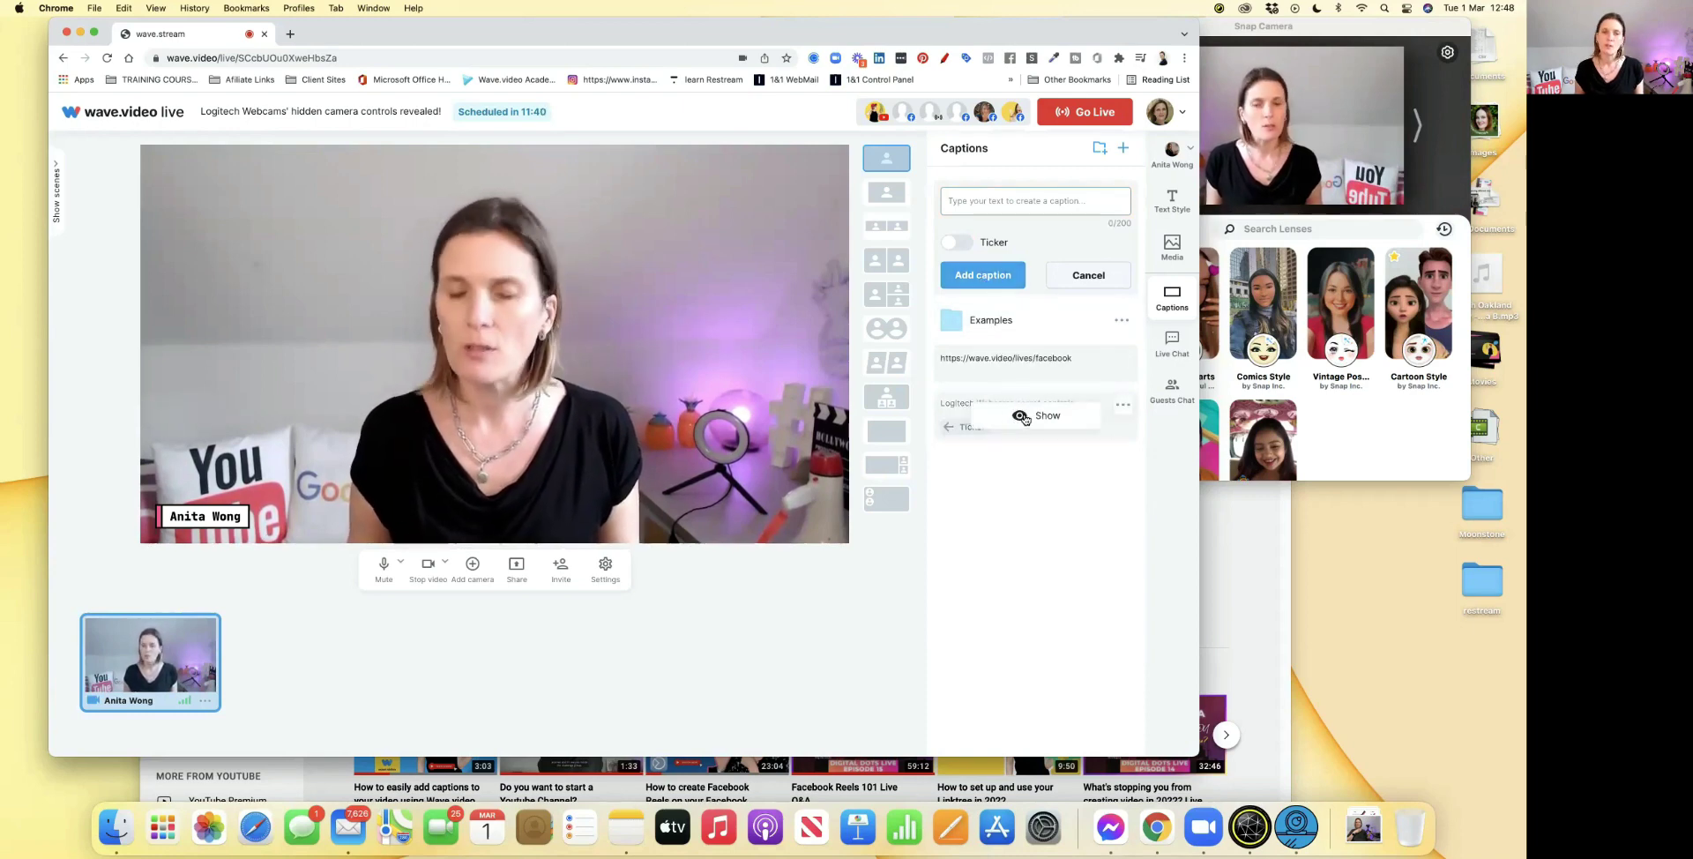
{"action": "left_click", "coordinate": [1024, 417]}
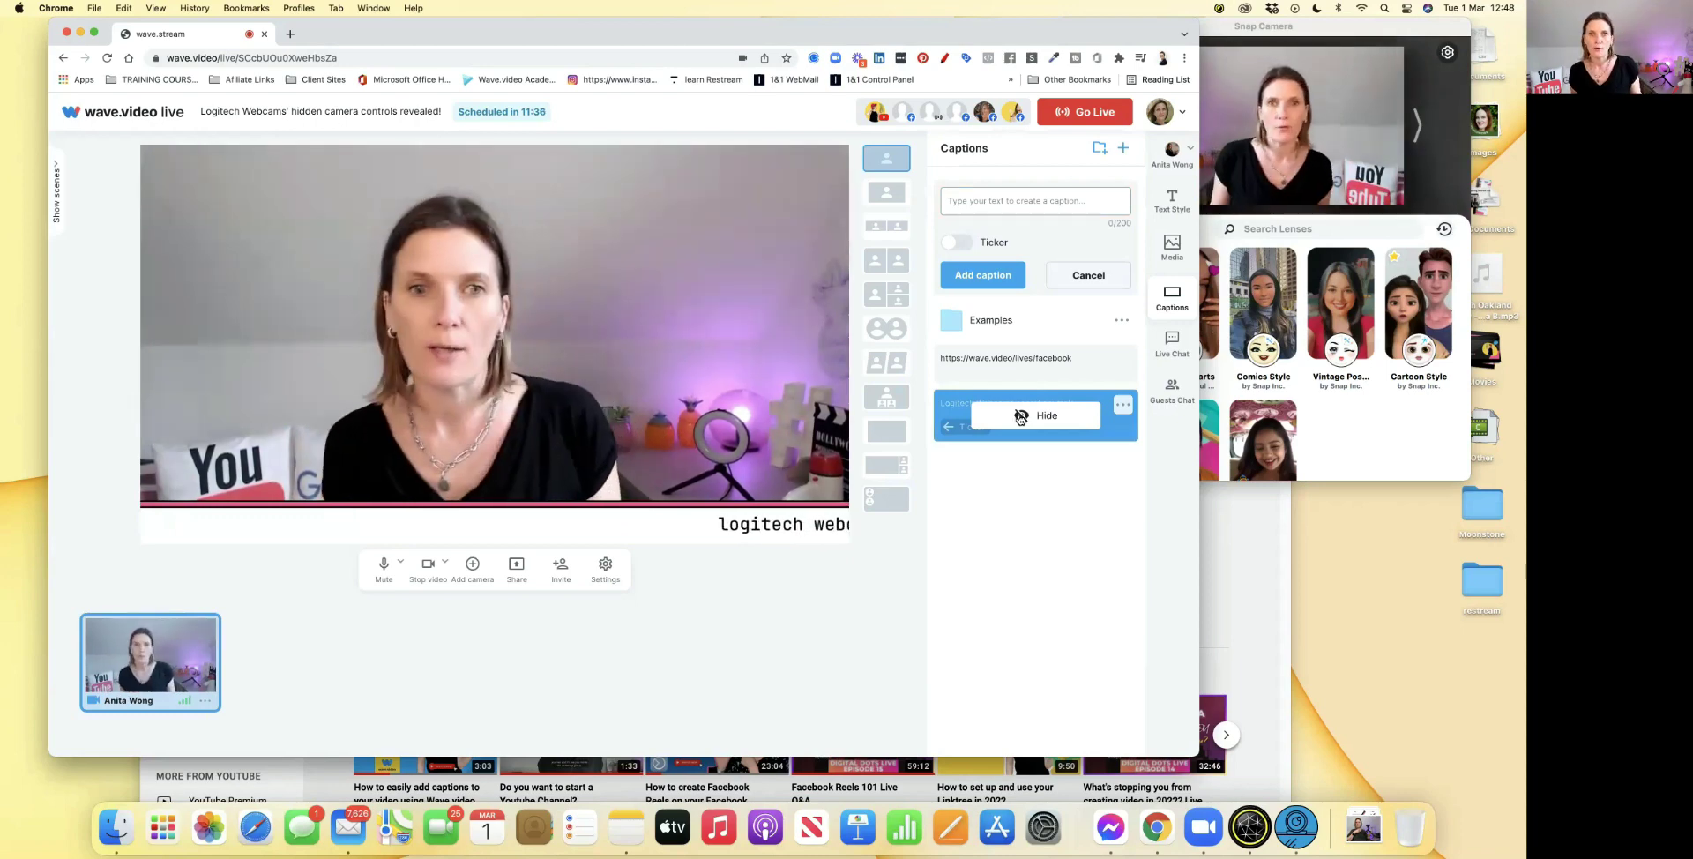
{"action": "left_click", "coordinate": [1020, 416]}
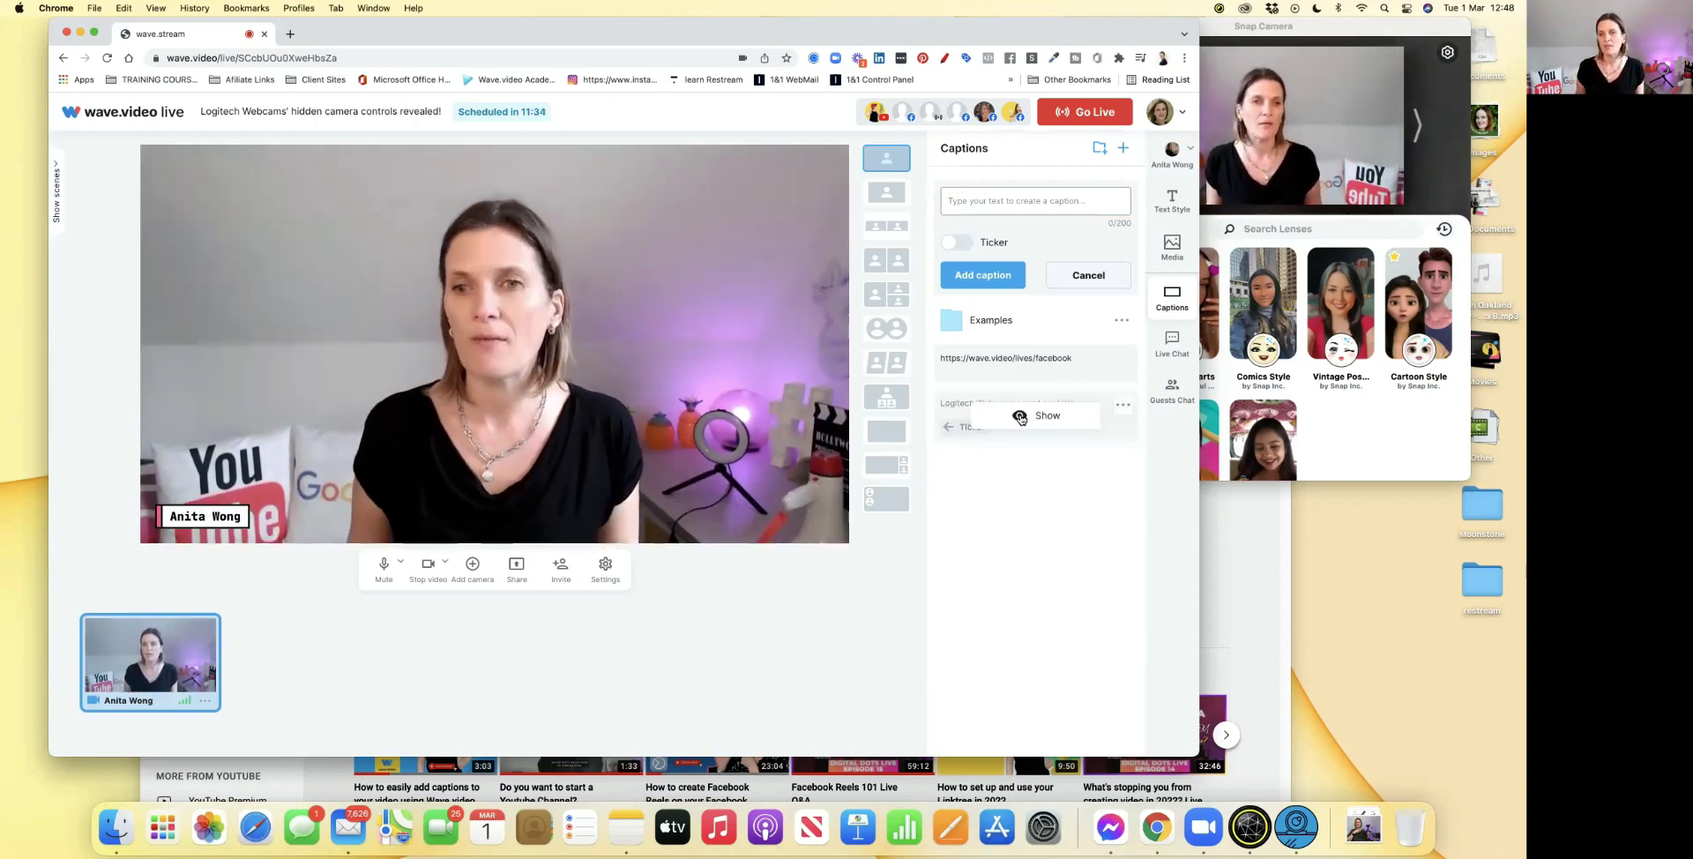
Step: Edit the caption to turn Ticker off, save, then show and hide it
{"action": "left_click", "coordinate": [1127, 406]}
{"action": "left_click", "coordinate": [1071, 439]}
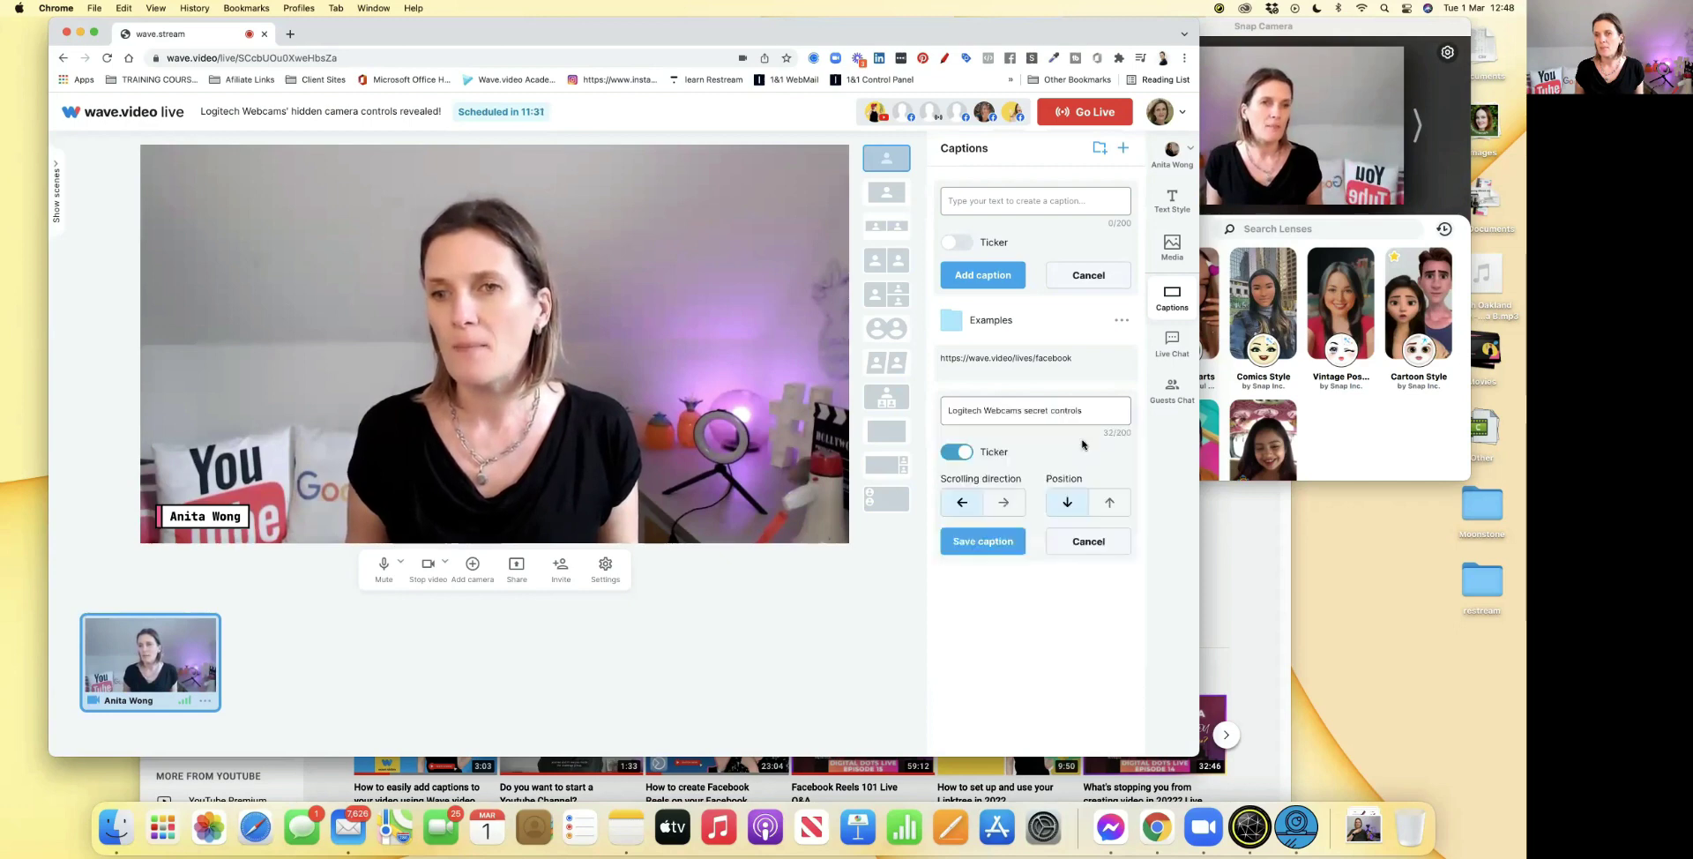
{"action": "left_click", "coordinate": [957, 452]}
{"action": "left_click", "coordinate": [975, 480]}
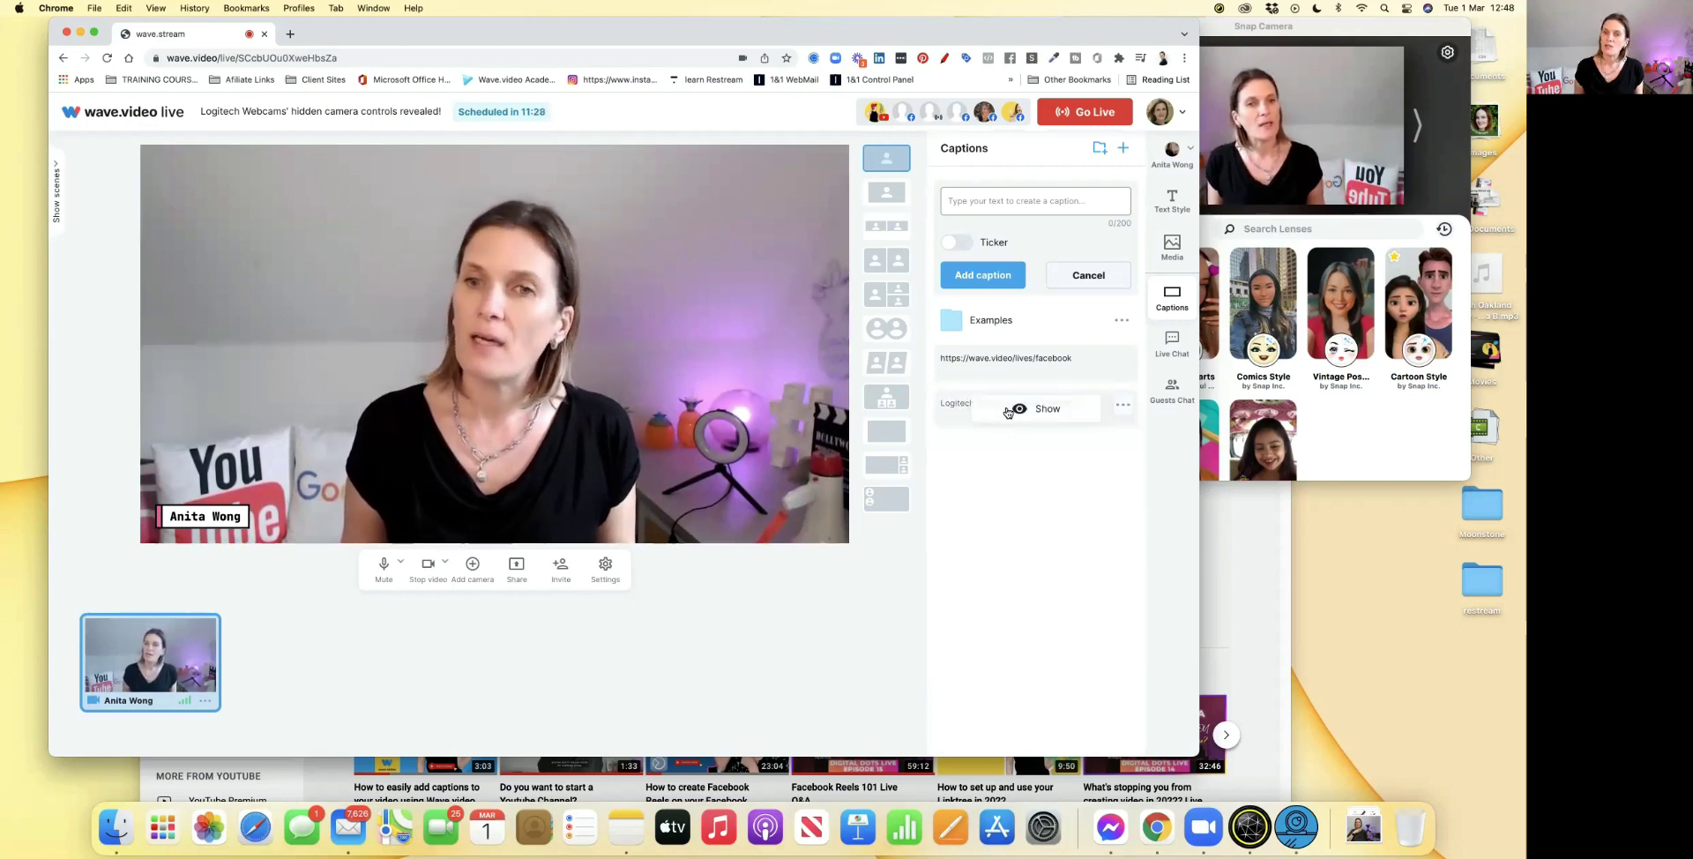
{"action": "left_click", "coordinate": [1010, 410]}
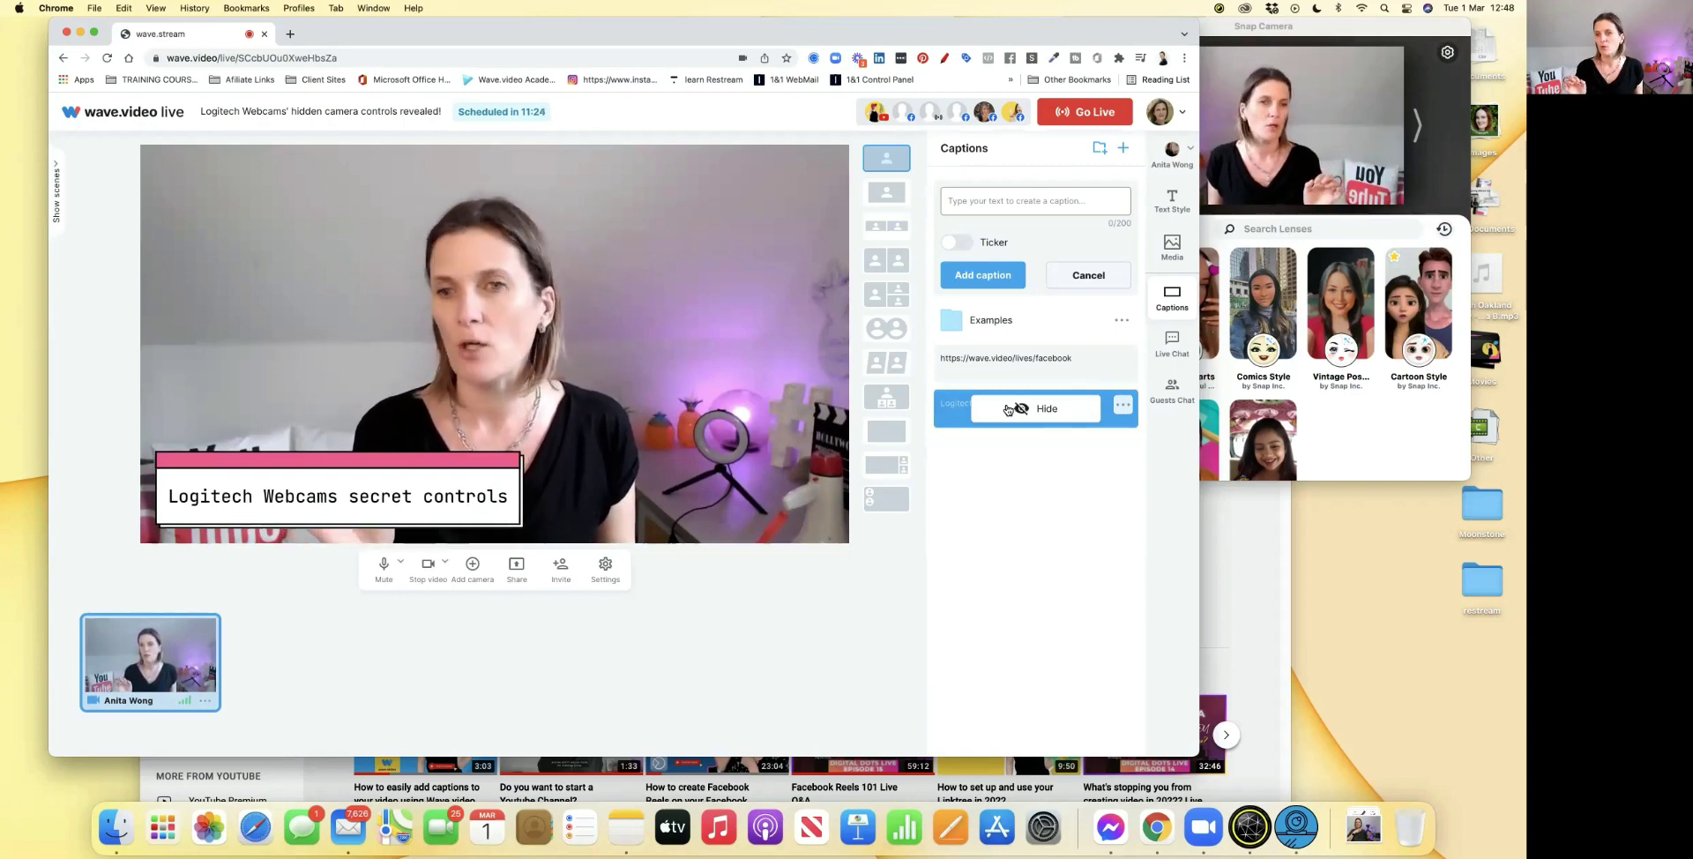
{"action": "left_click", "coordinate": [1008, 409]}
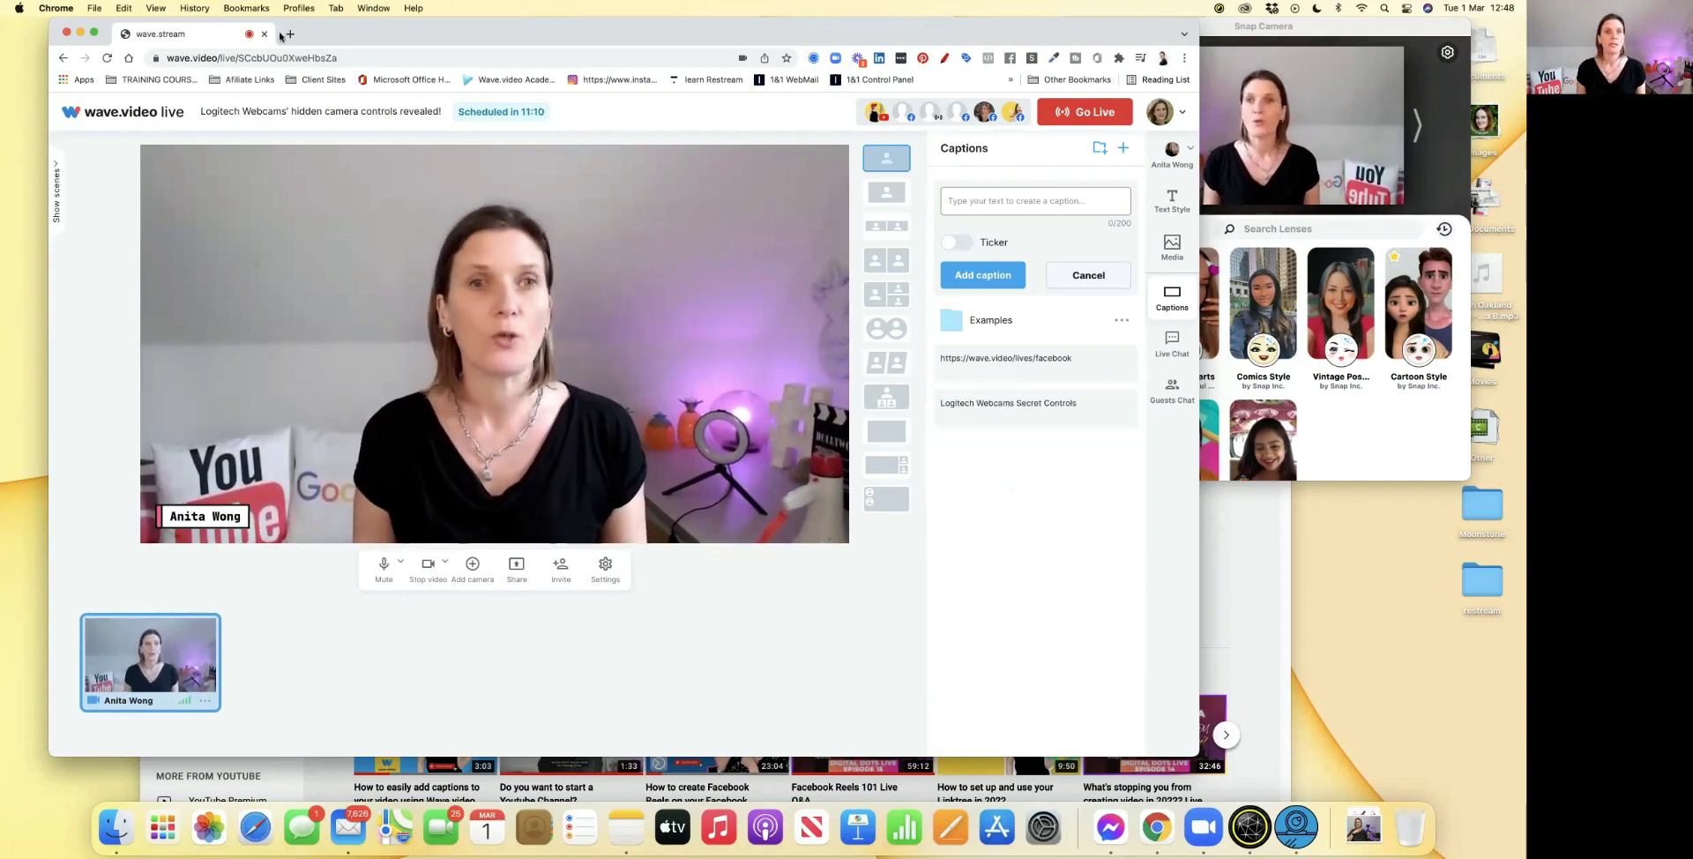
Step: Open the Downloads - HD Pro Webcam C920 bookmark in a new tab
{"action": "left_click", "coordinate": [291, 33]}
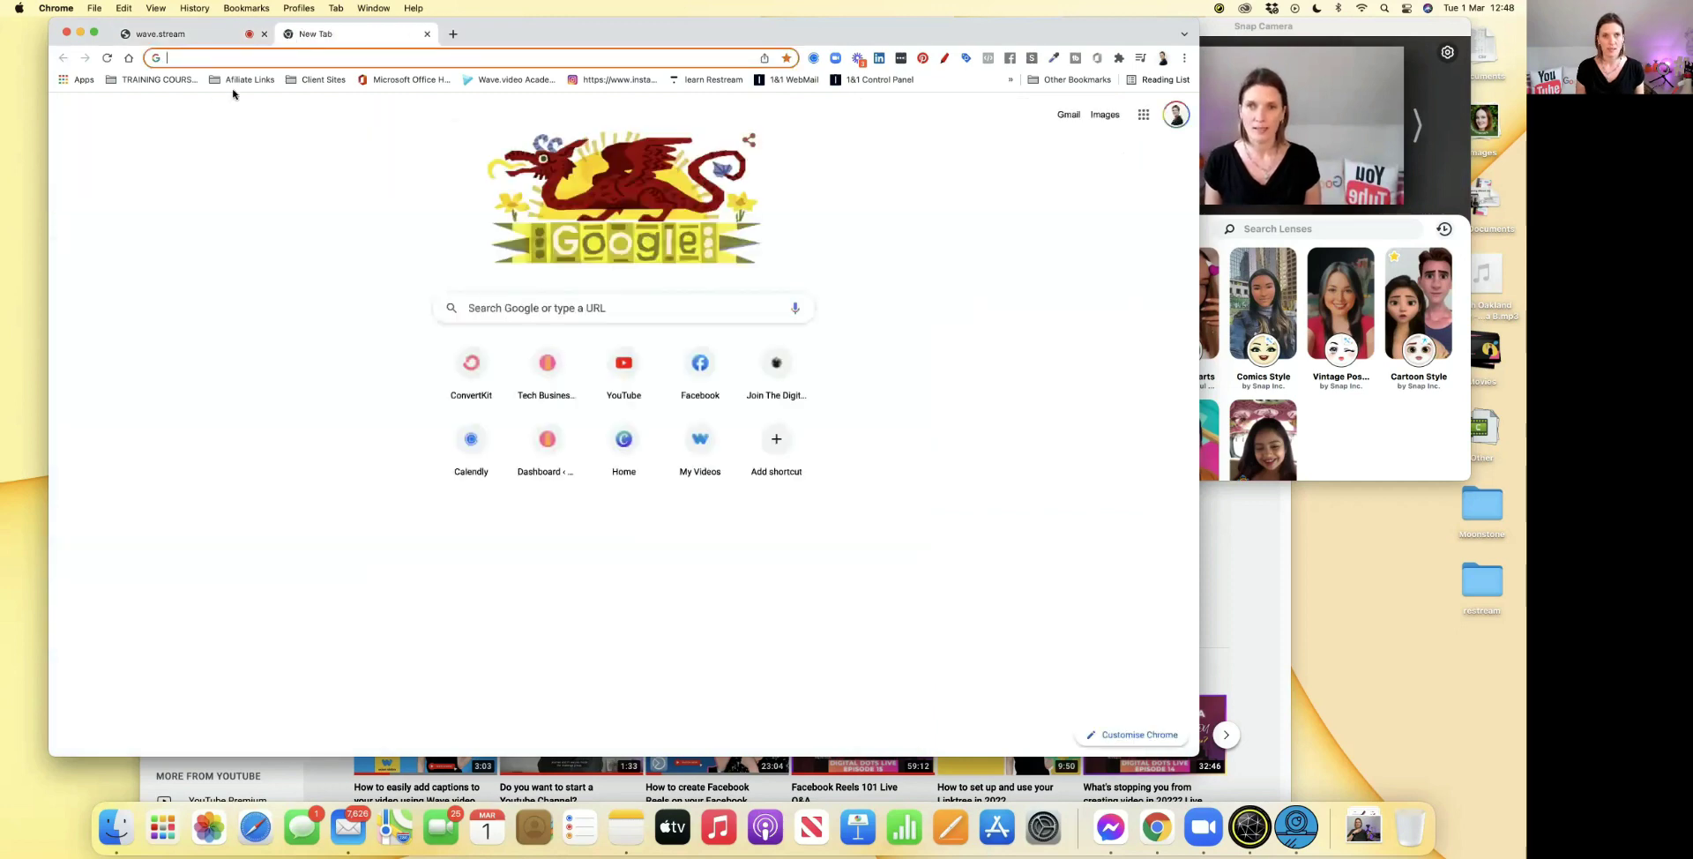
{"action": "left_click", "coordinate": [189, 80]}
{"action": "mouse_move", "coordinate": [240, 85]}
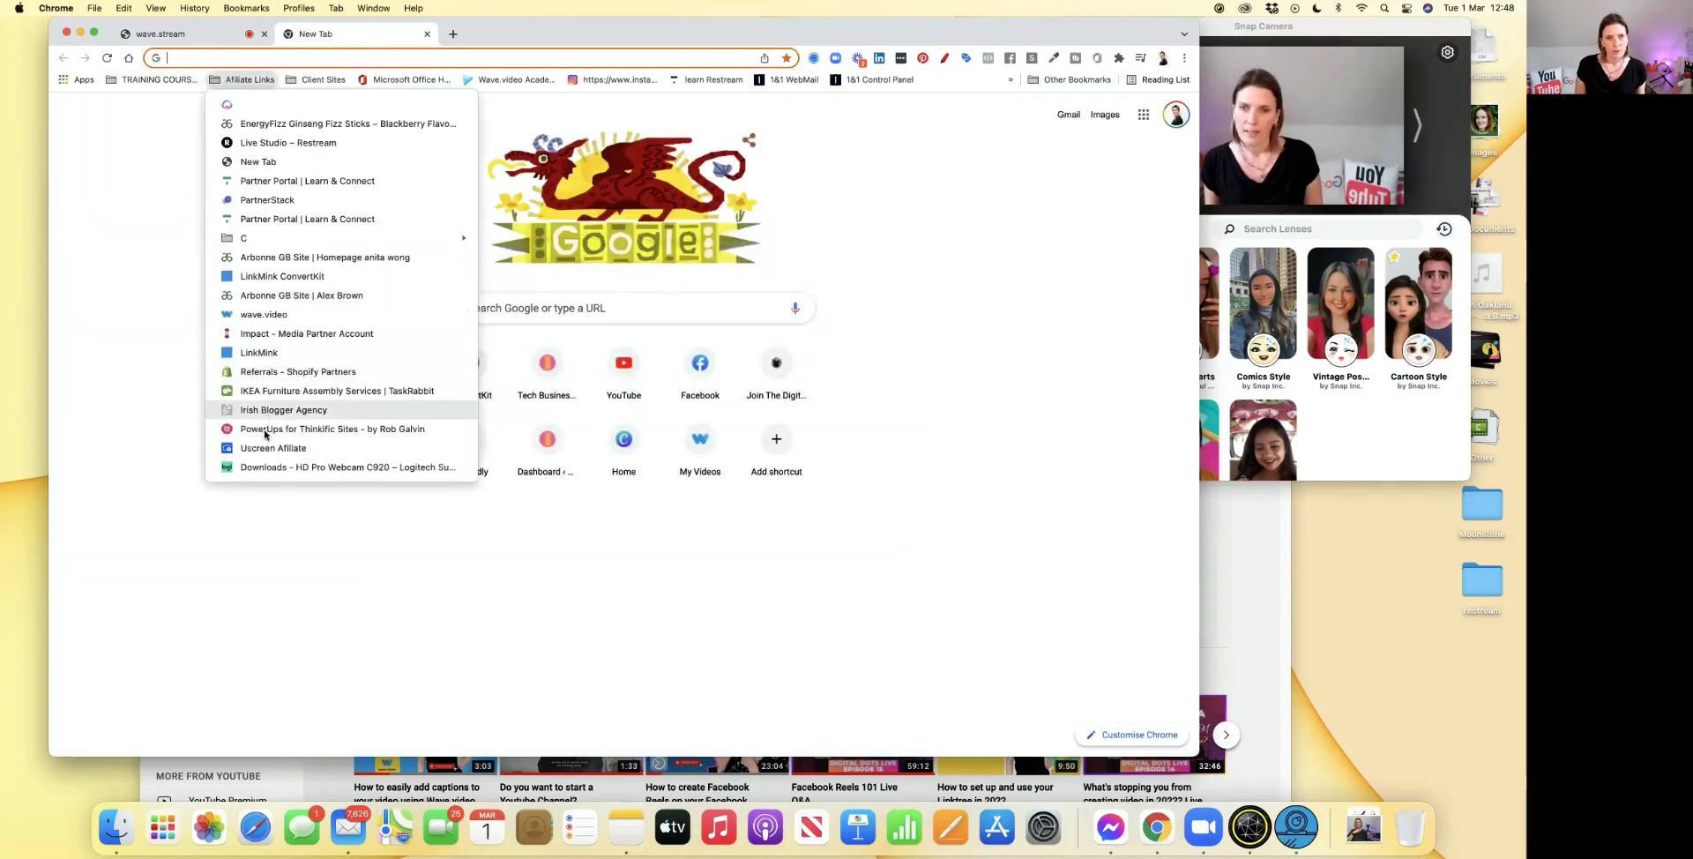
{"action": "left_click", "coordinate": [271, 467]}
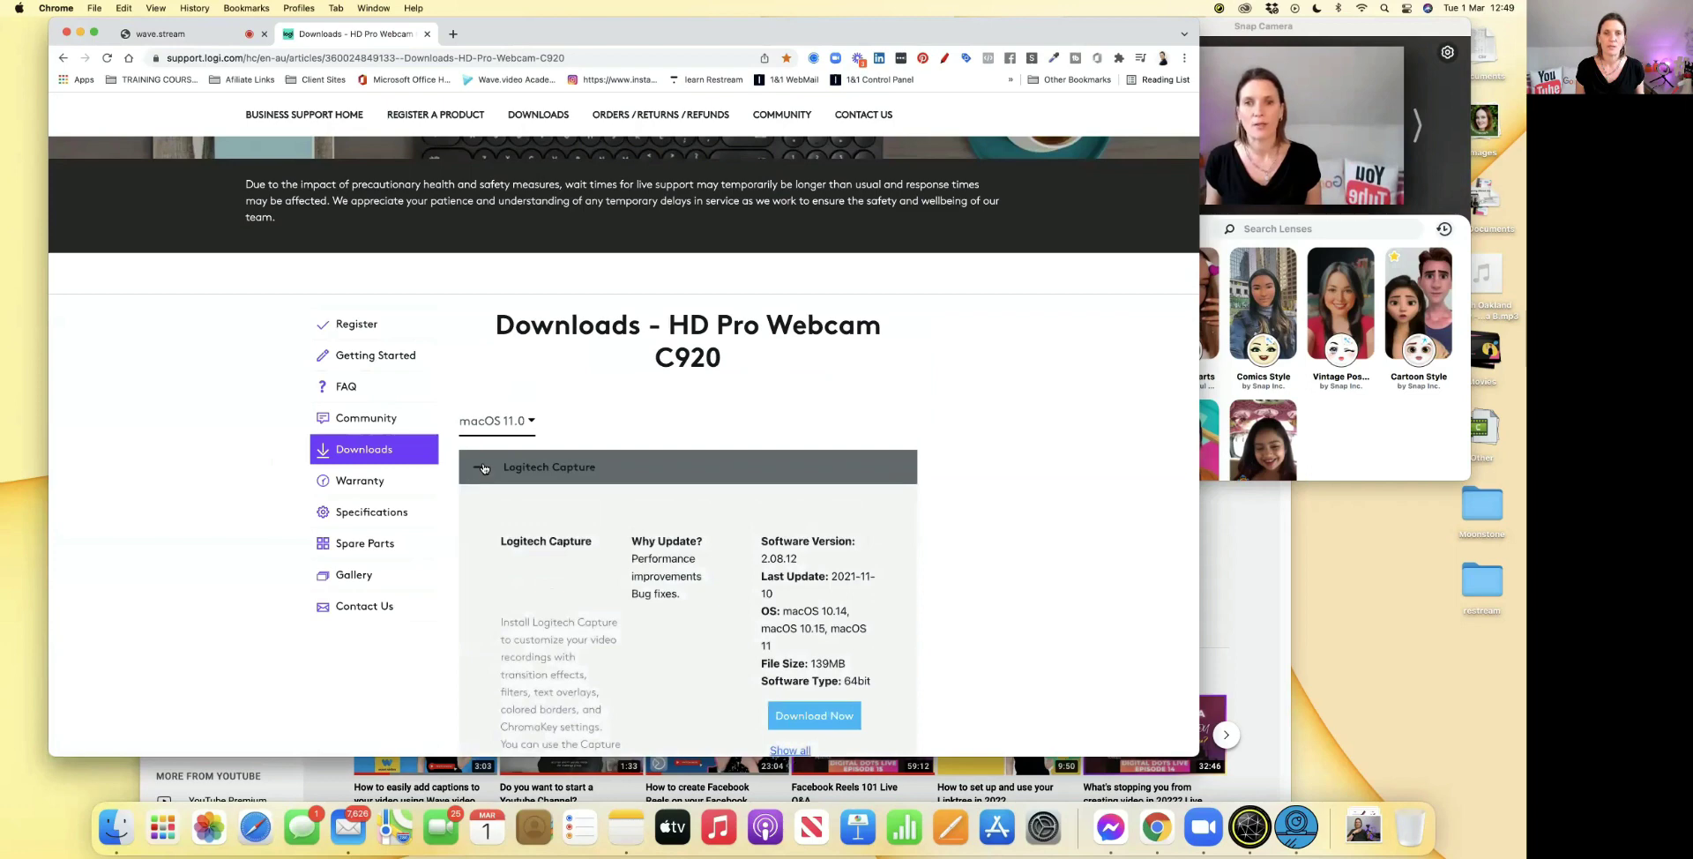
{"action": "left_click", "coordinate": [483, 468]}
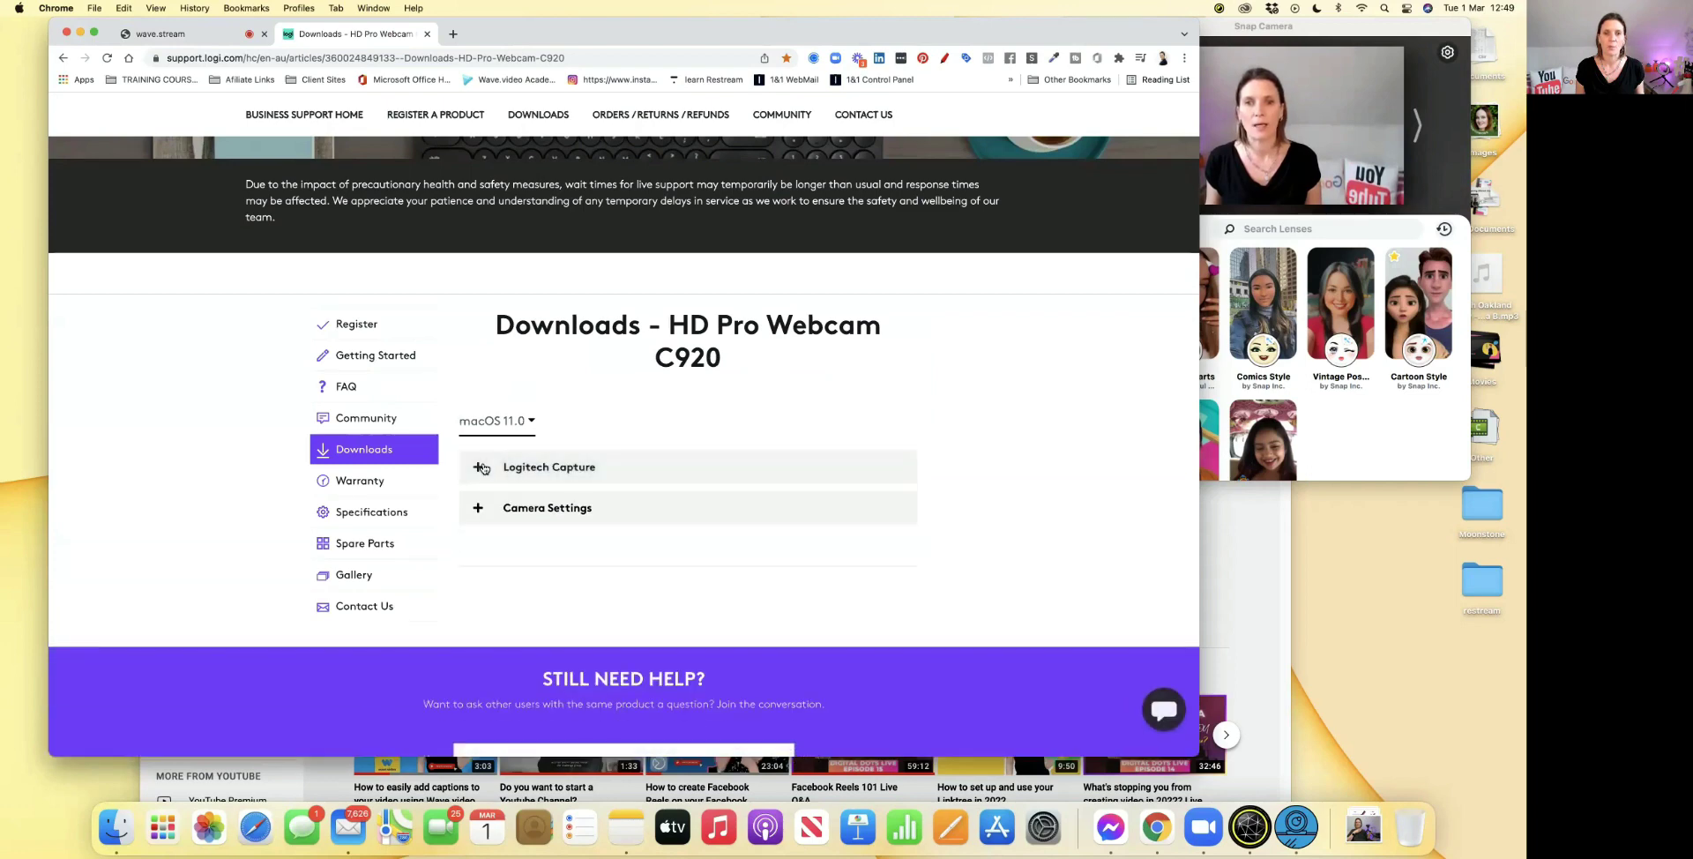
Step: Copy the Logitech support page URL and return to the wave.stream tab
{"action": "left_click", "coordinate": [174, 35]}
{"action": "left_click", "coordinate": [334, 37]}
{"action": "left_click", "coordinate": [322, 58]}
{"action": "key", "text": "cmd+c"}
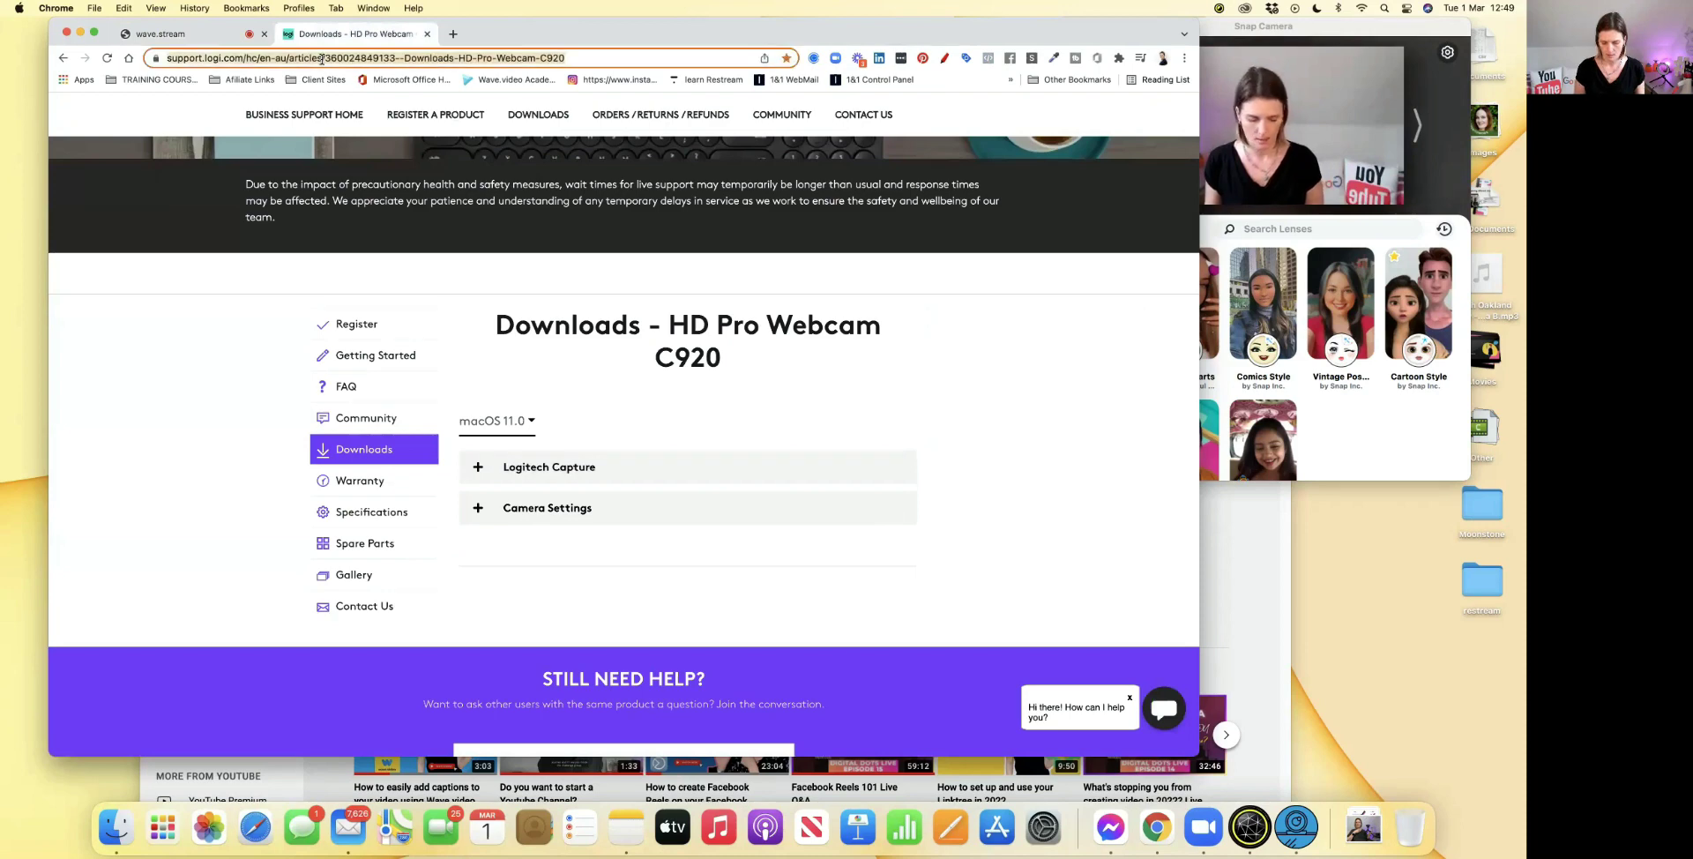
{"action": "left_click", "coordinate": [212, 35]}
Step: Paste the Logitech support link as a caption, show and hide it, then open Scenes
{"action": "left_click", "coordinate": [993, 200]}
{"action": "key", "text": "cmd+v"}
{"action": "left_click", "coordinate": [981, 303]}
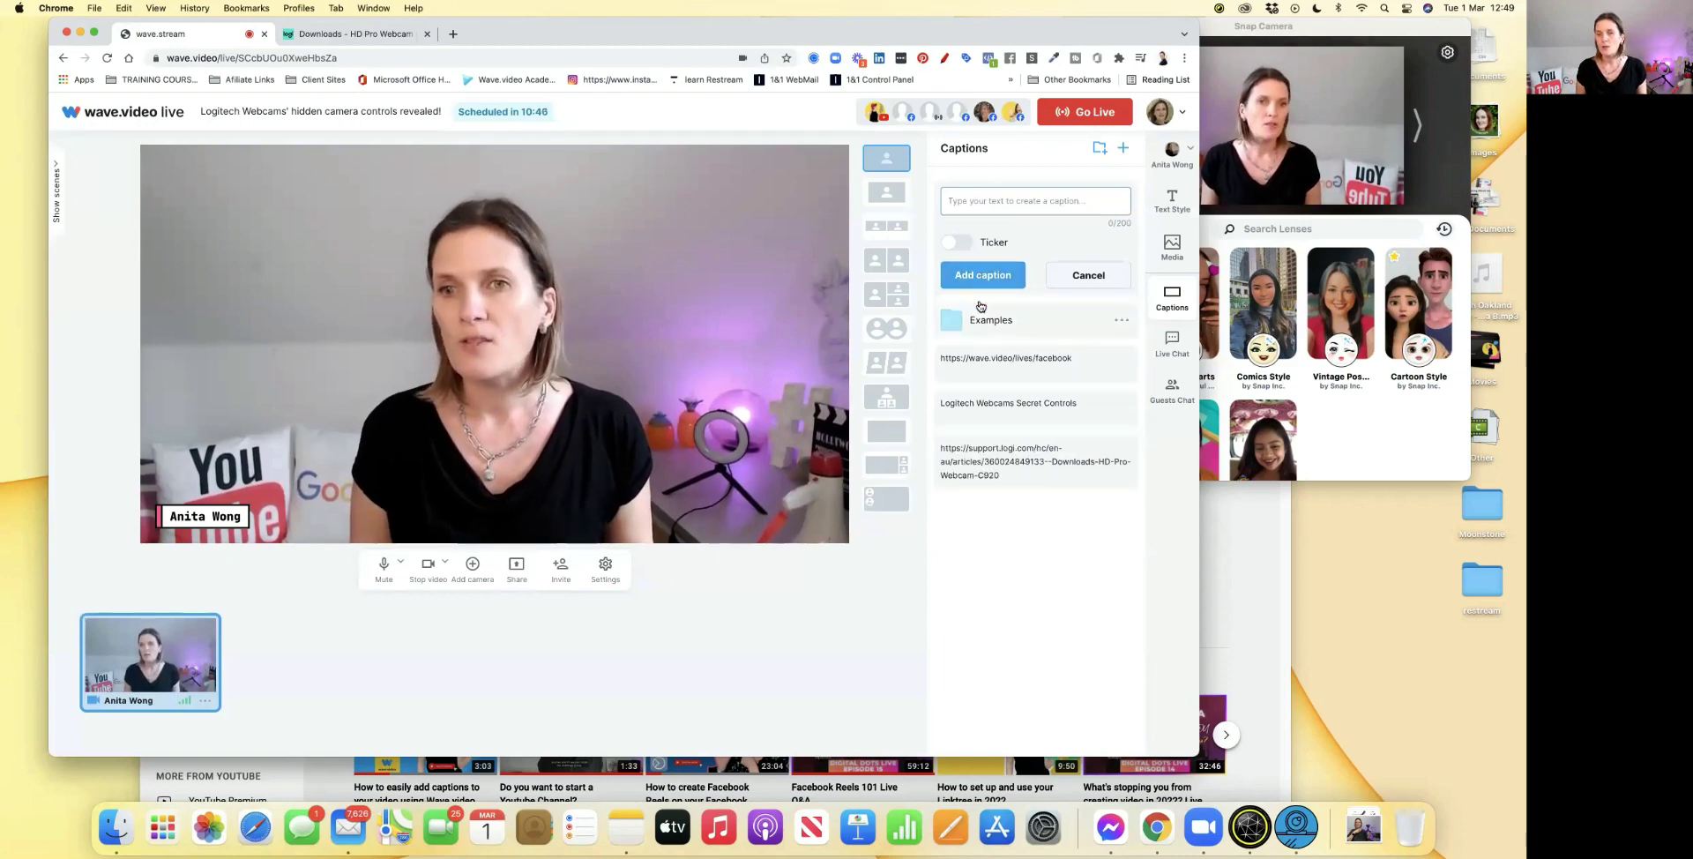
{"action": "left_click", "coordinate": [1025, 470]}
{"action": "left_click", "coordinate": [1025, 470]}
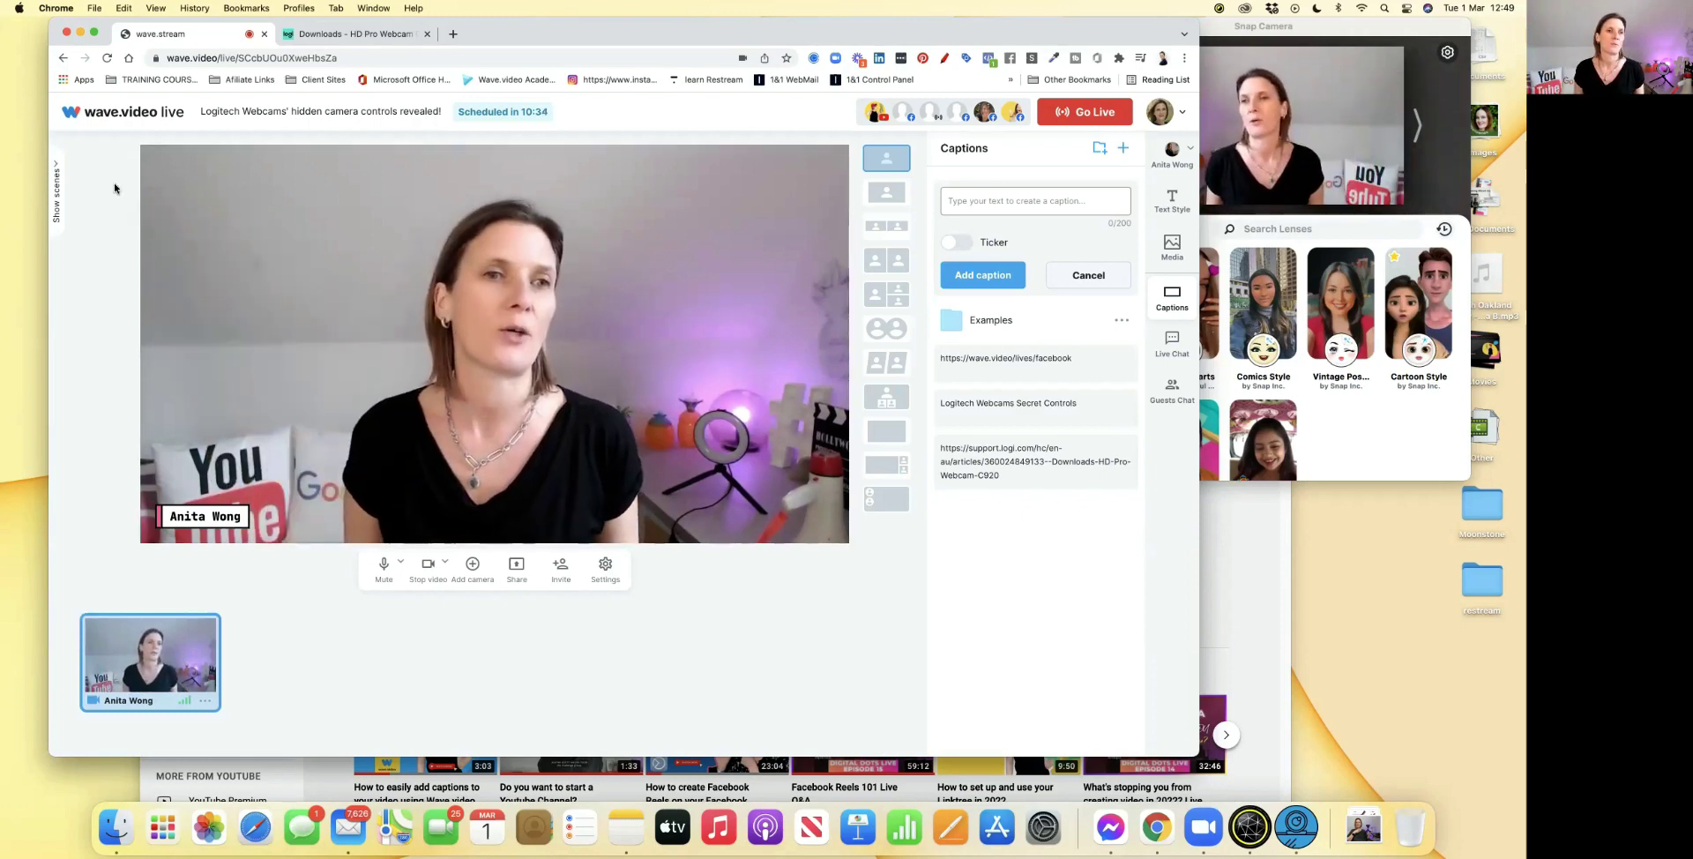
{"action": "left_click", "coordinate": [58, 194]}
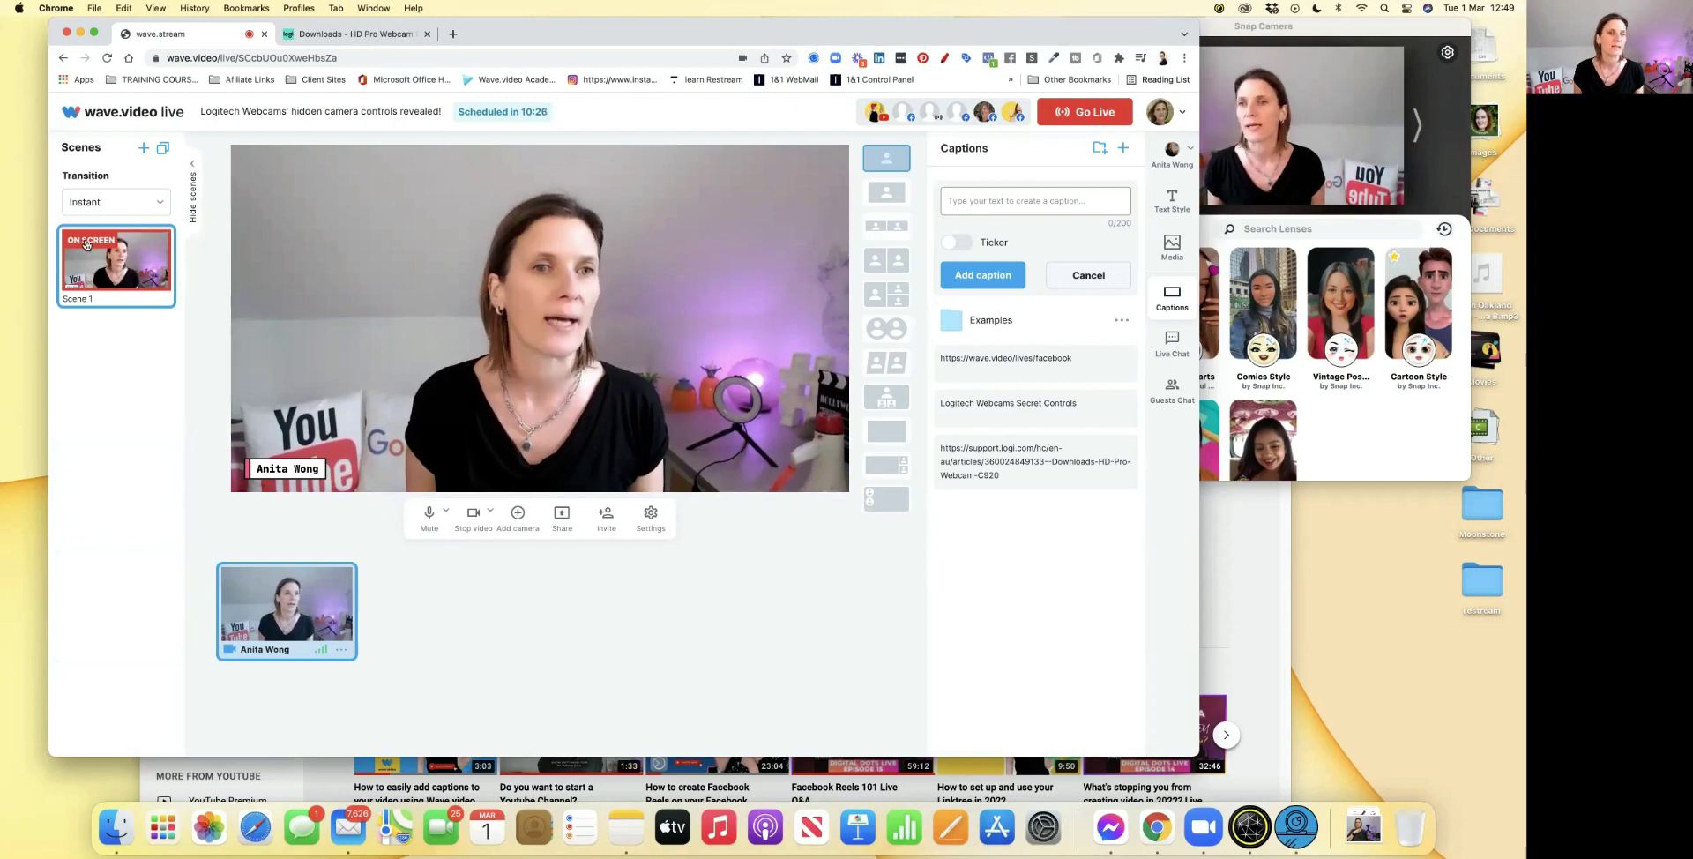
{"action": "mouse_move", "coordinate": [111, 258]}
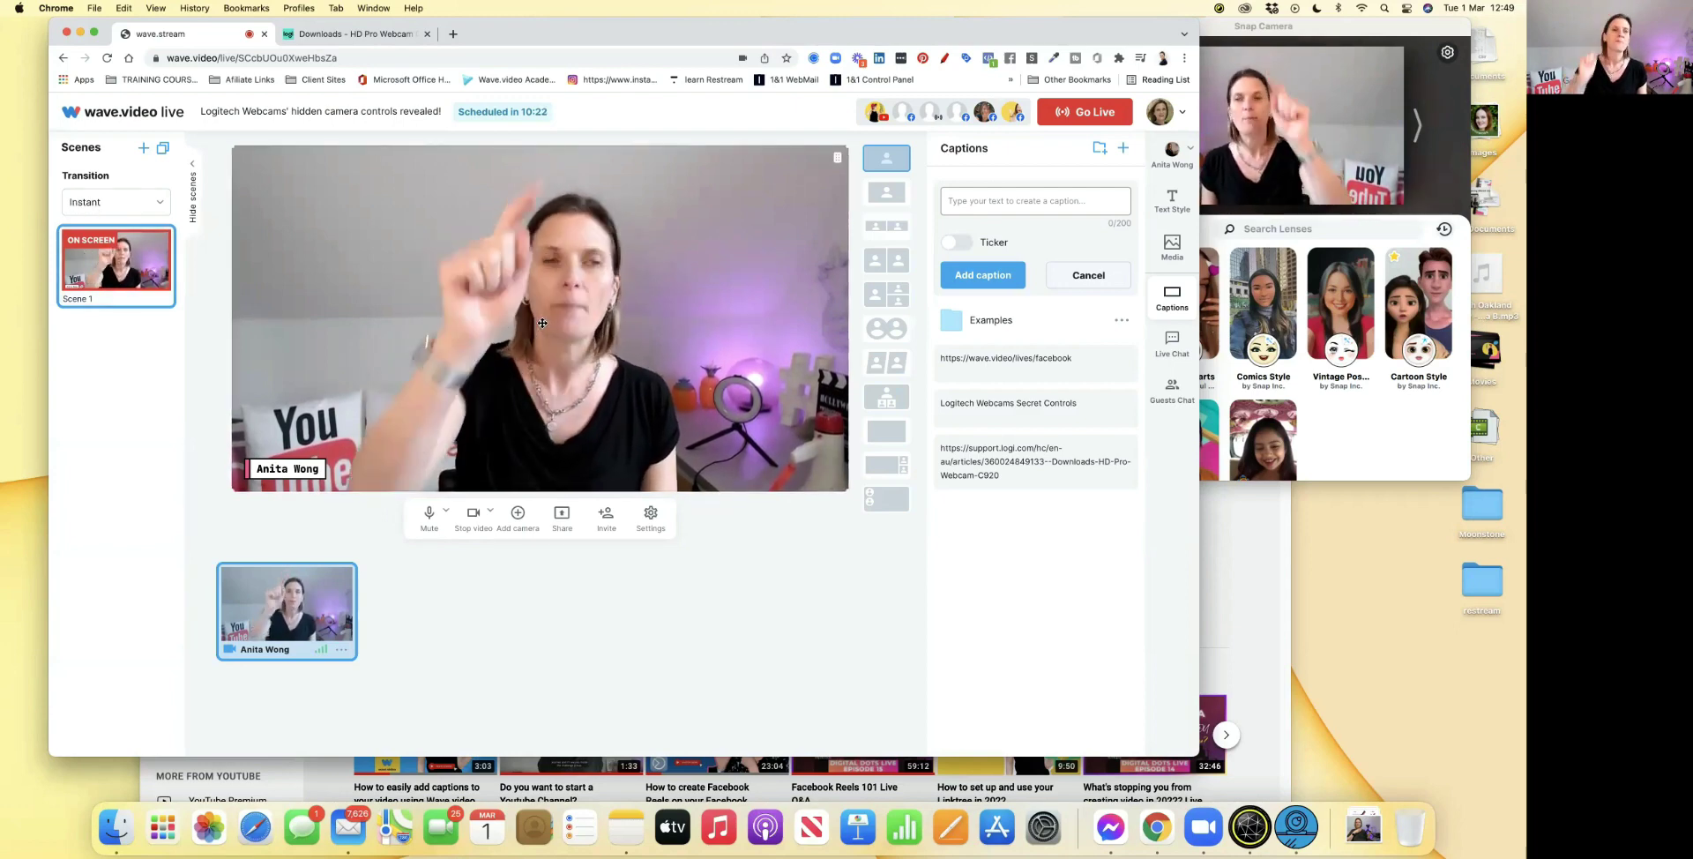
Step: Add Scene 2 with the HD Pro Webcam C920 and main camera both on stage
{"action": "left_click", "coordinate": [143, 150]}
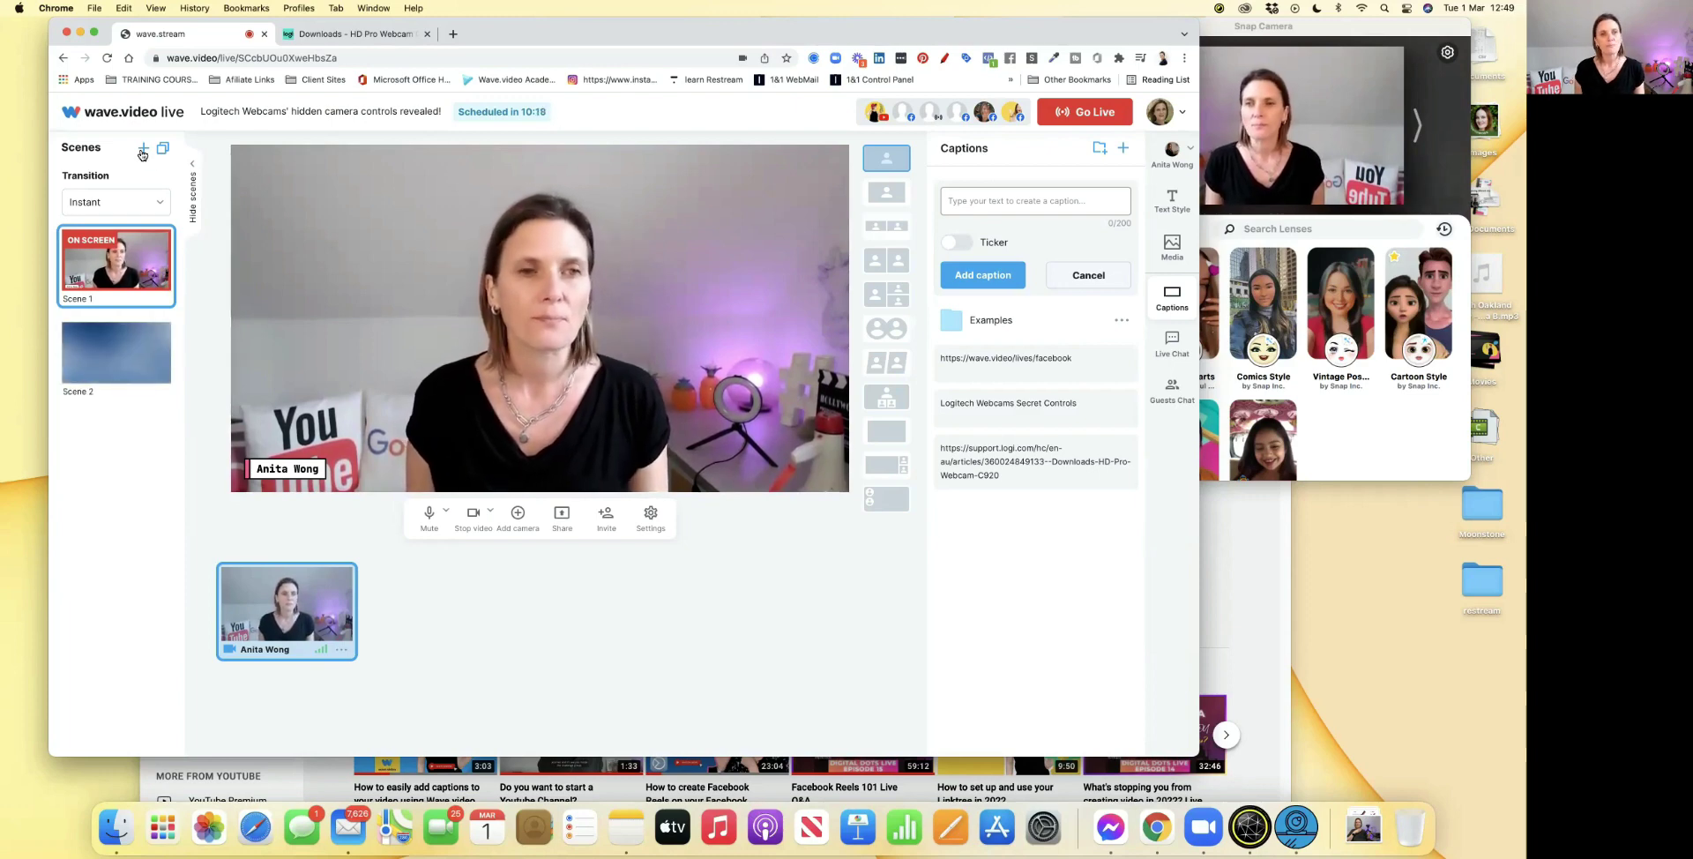
{"action": "left_click", "coordinate": [101, 372]}
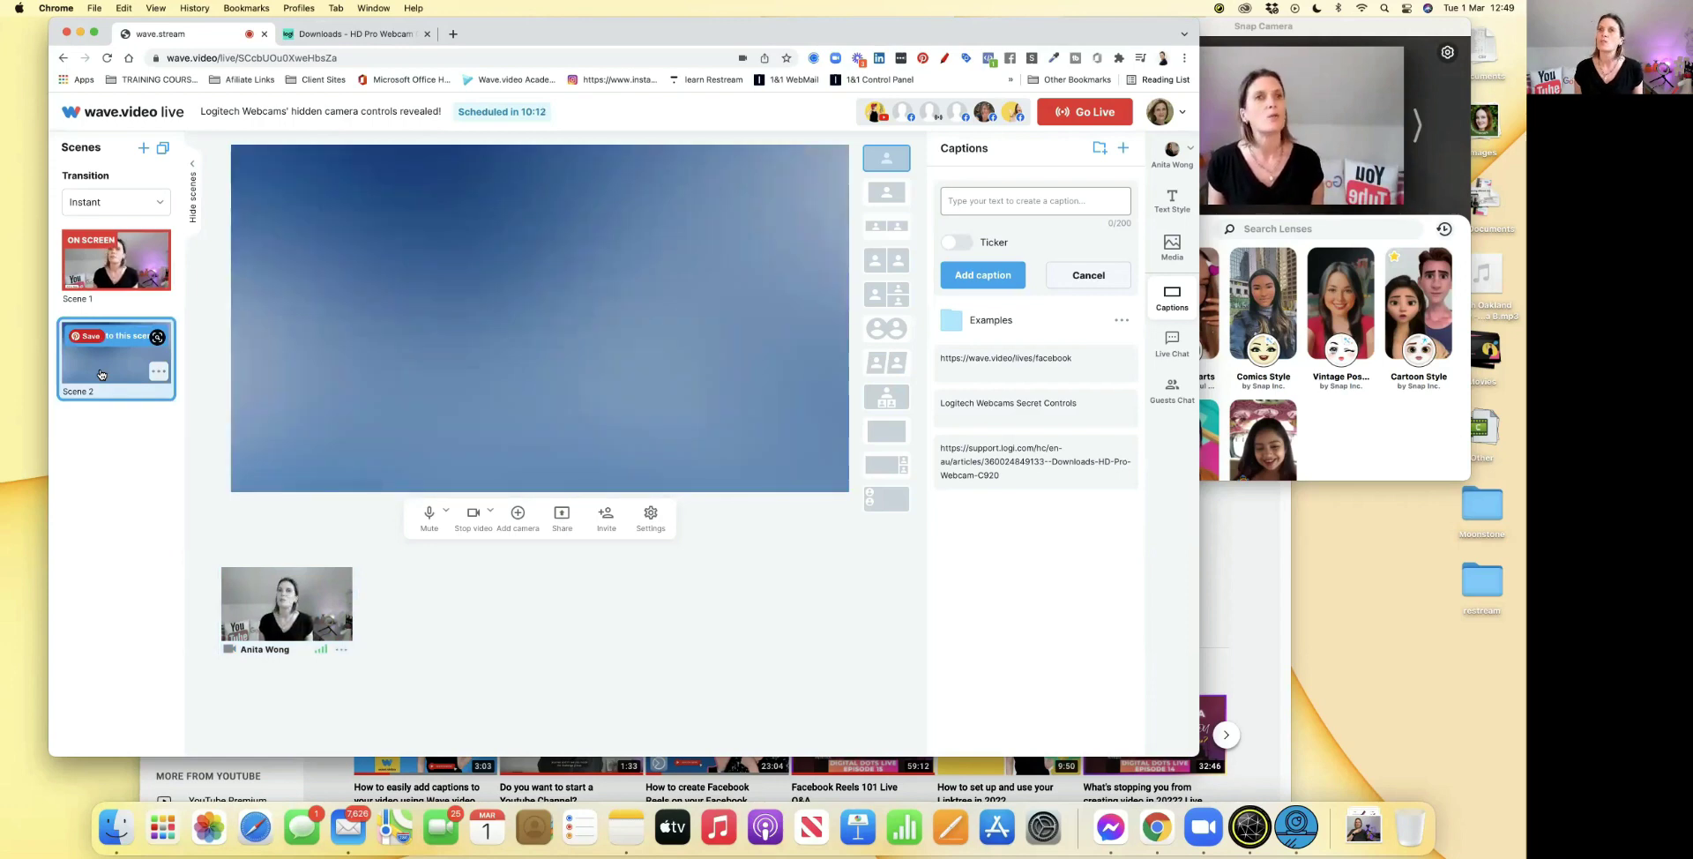
{"action": "left_click", "coordinate": [519, 526]}
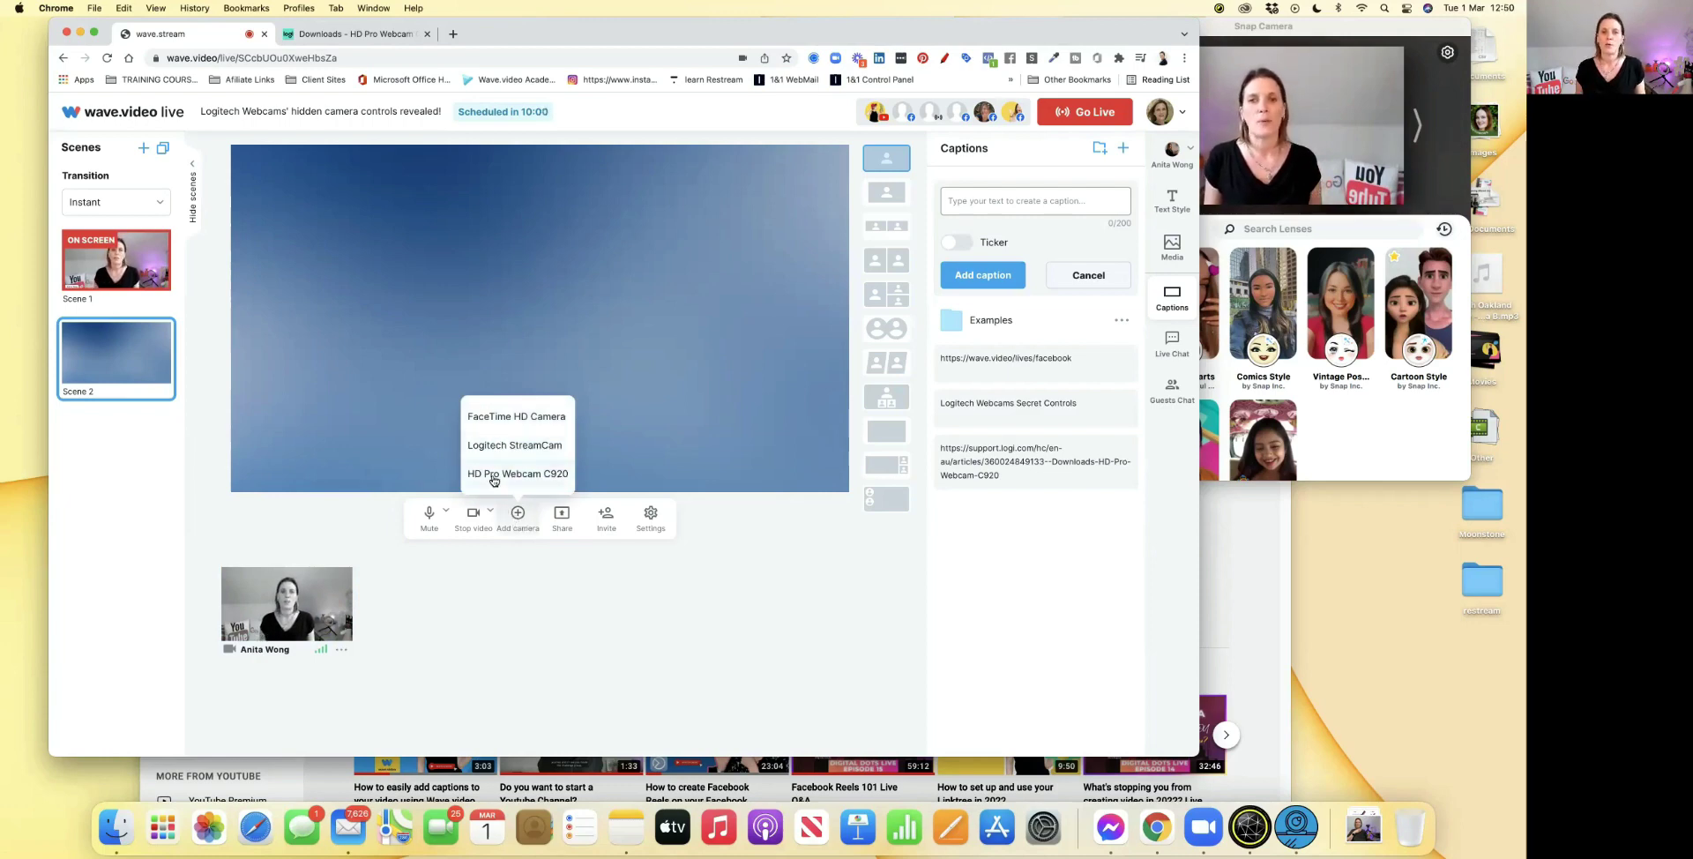
{"action": "left_click", "coordinate": [494, 477]}
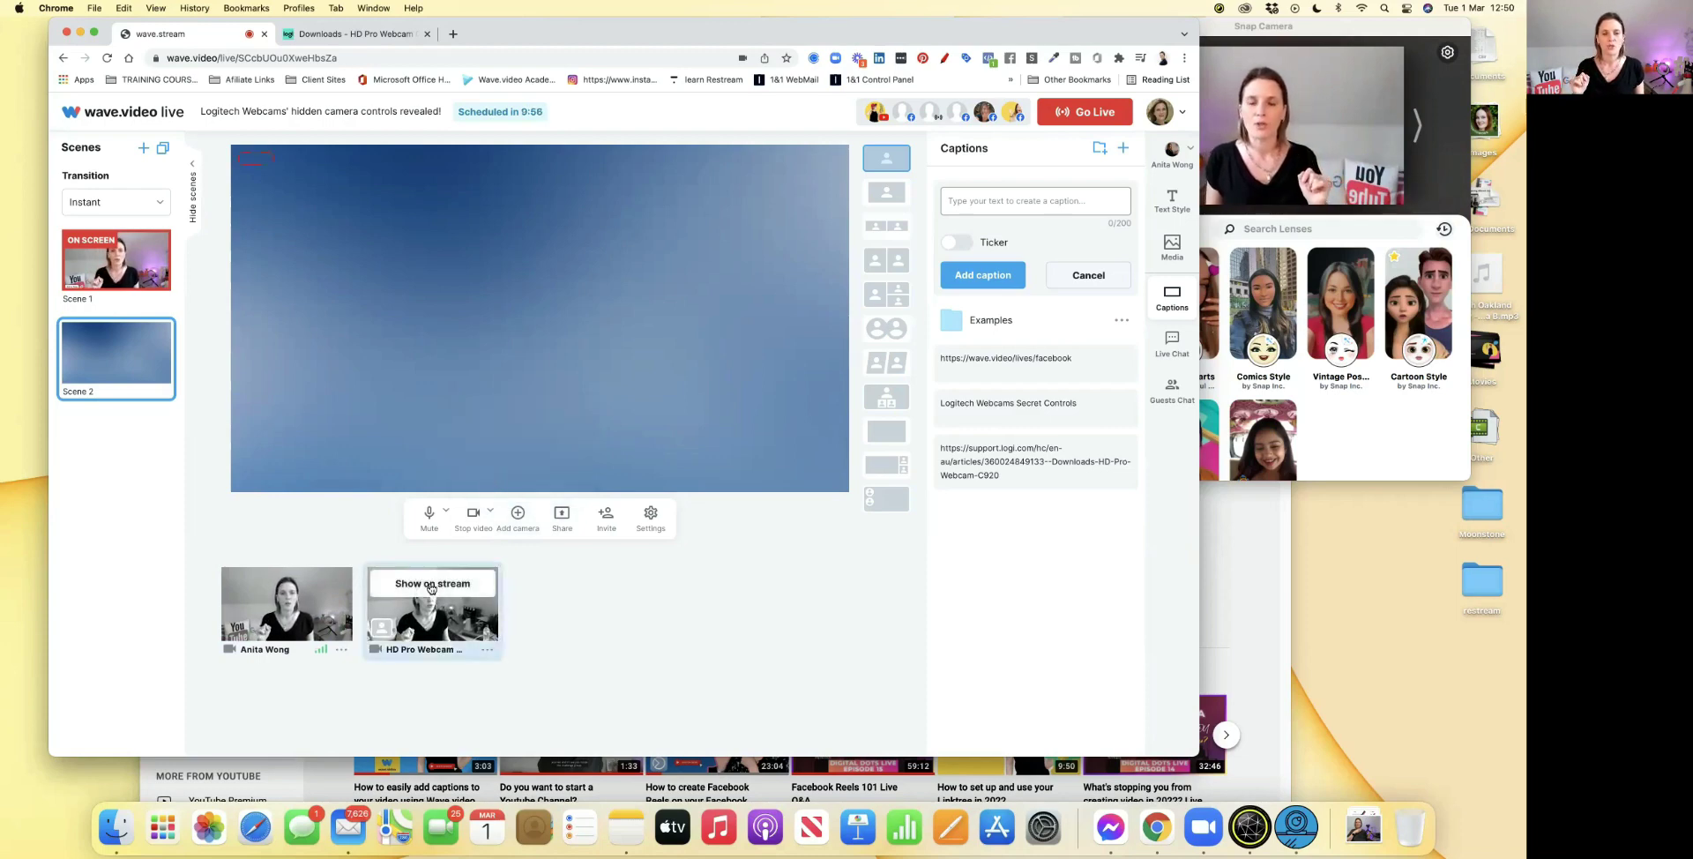
{"action": "left_click", "coordinate": [430, 584]}
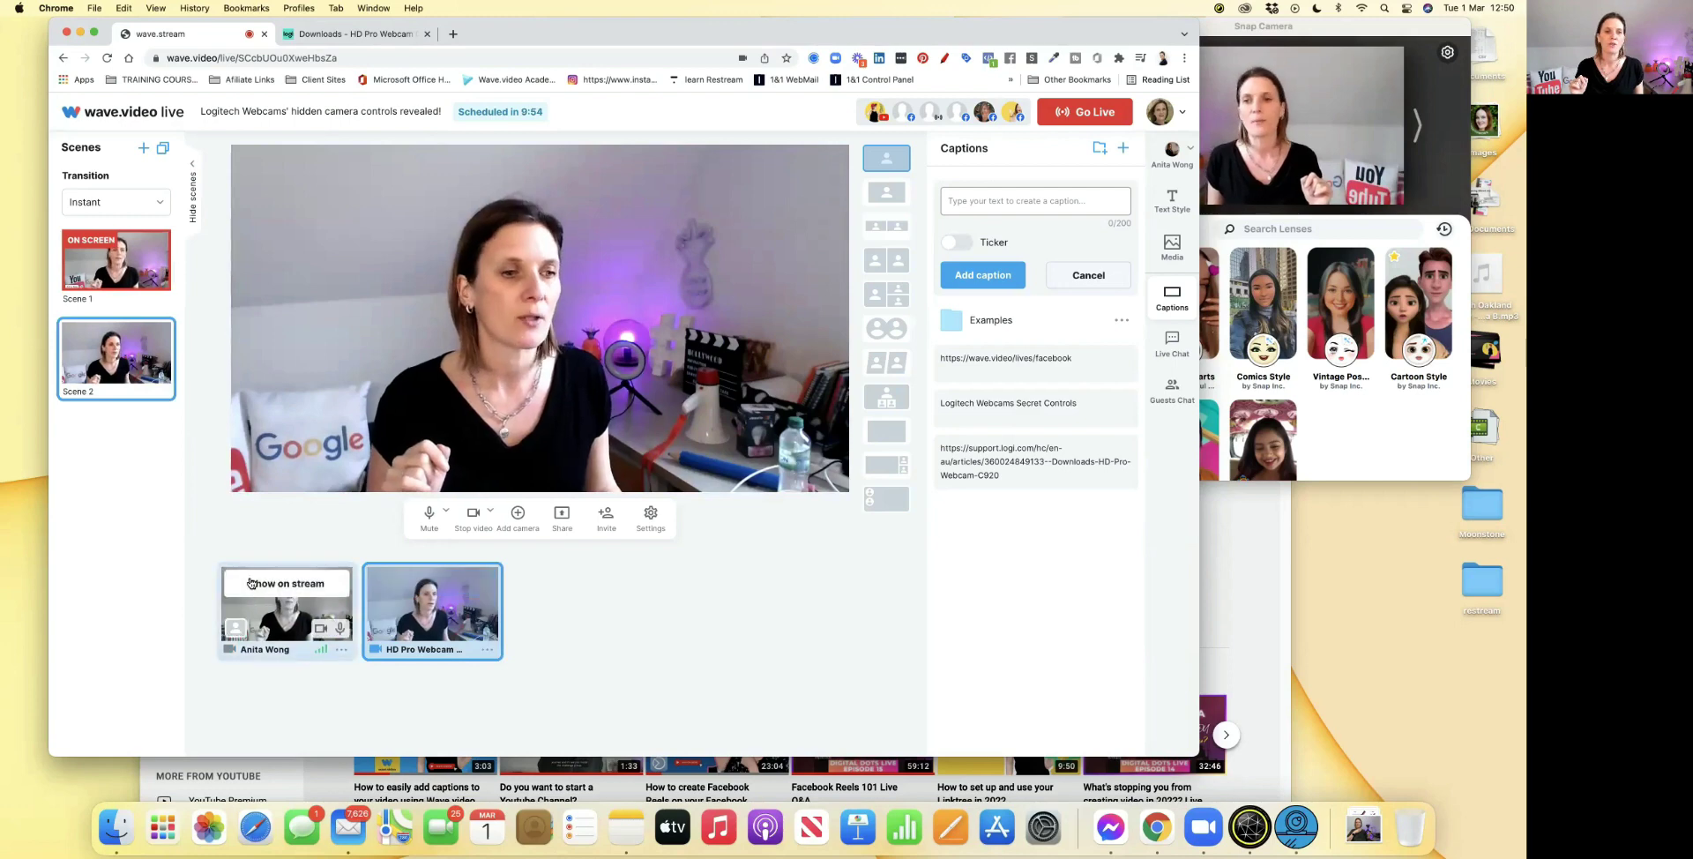
{"action": "left_click", "coordinate": [253, 583]}
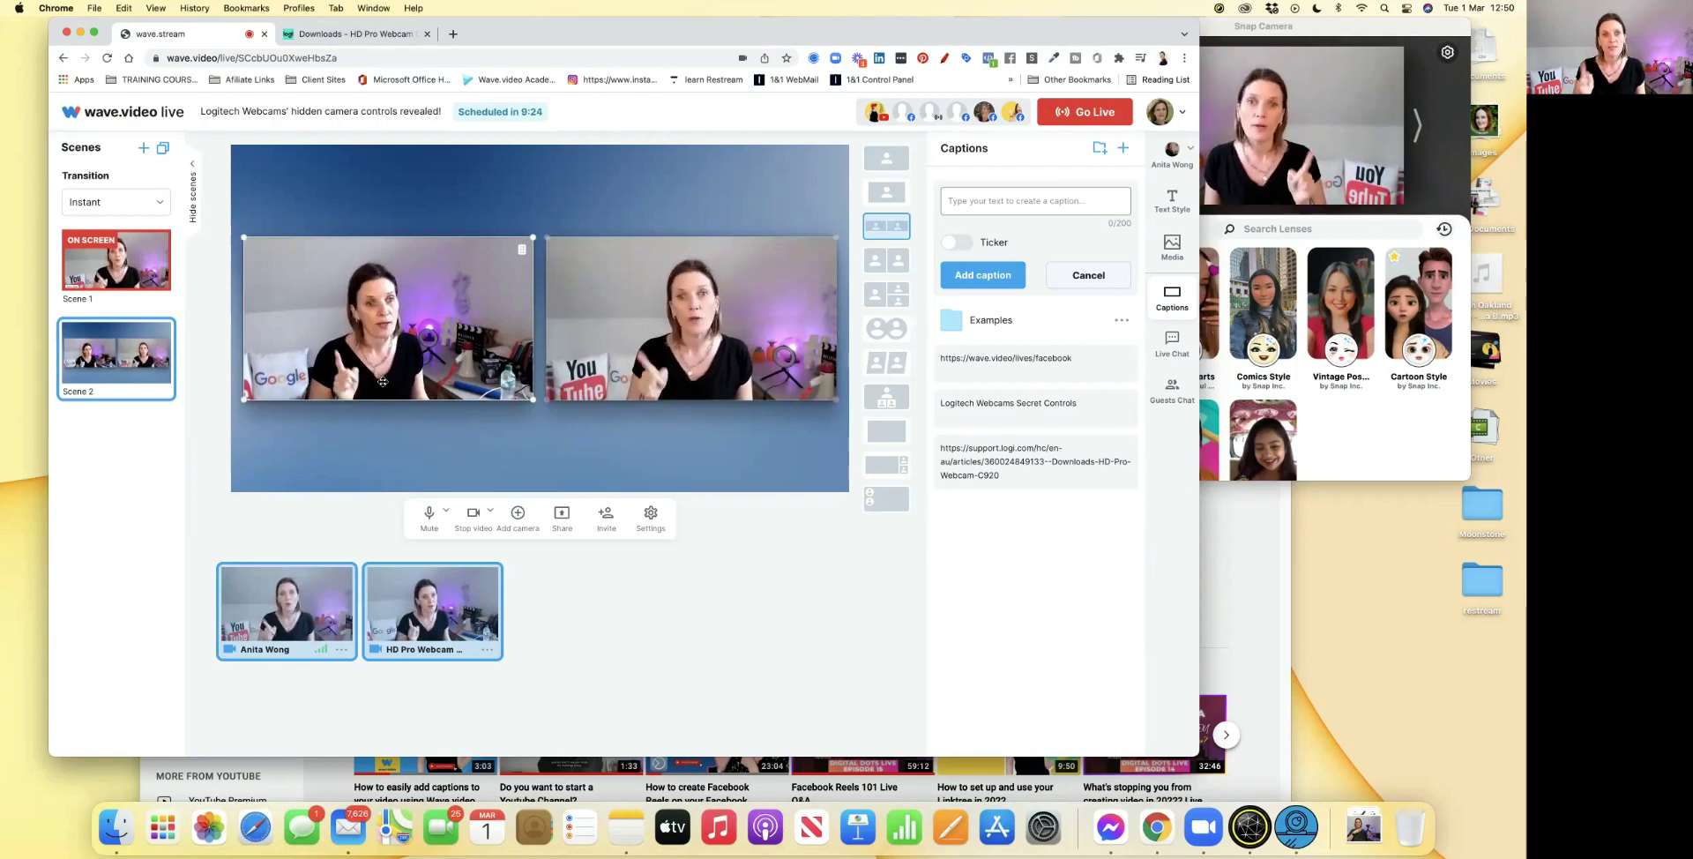
Step: Add Scene 3 and share the Logitech Camera Settings window into it
{"action": "left_click", "coordinate": [143, 150]}
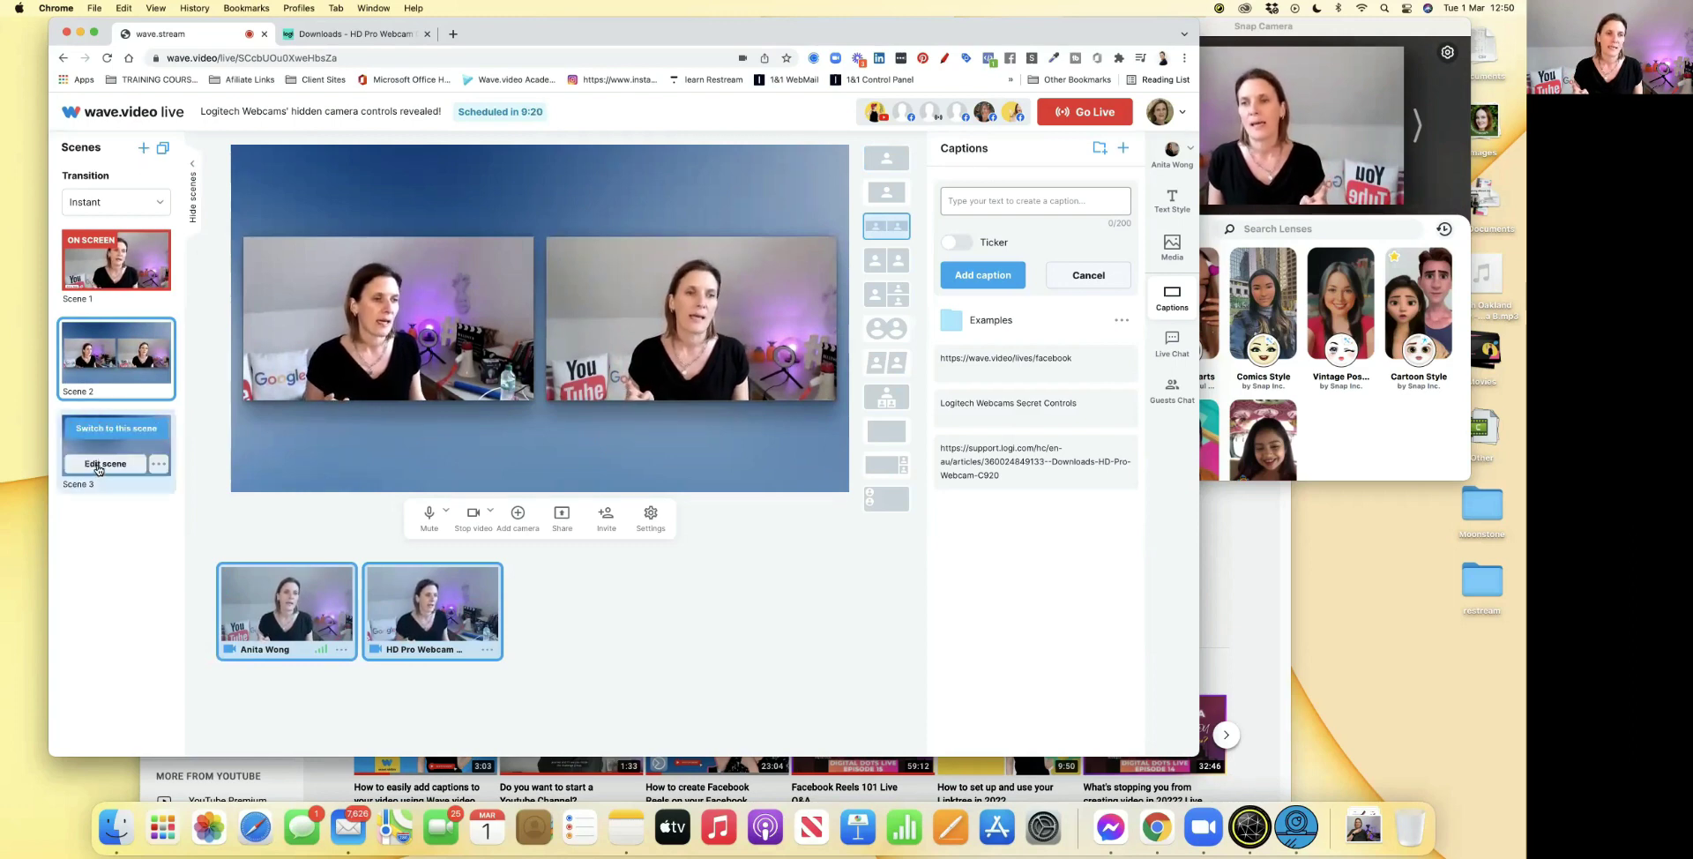
{"action": "left_click", "coordinate": [99, 470]}
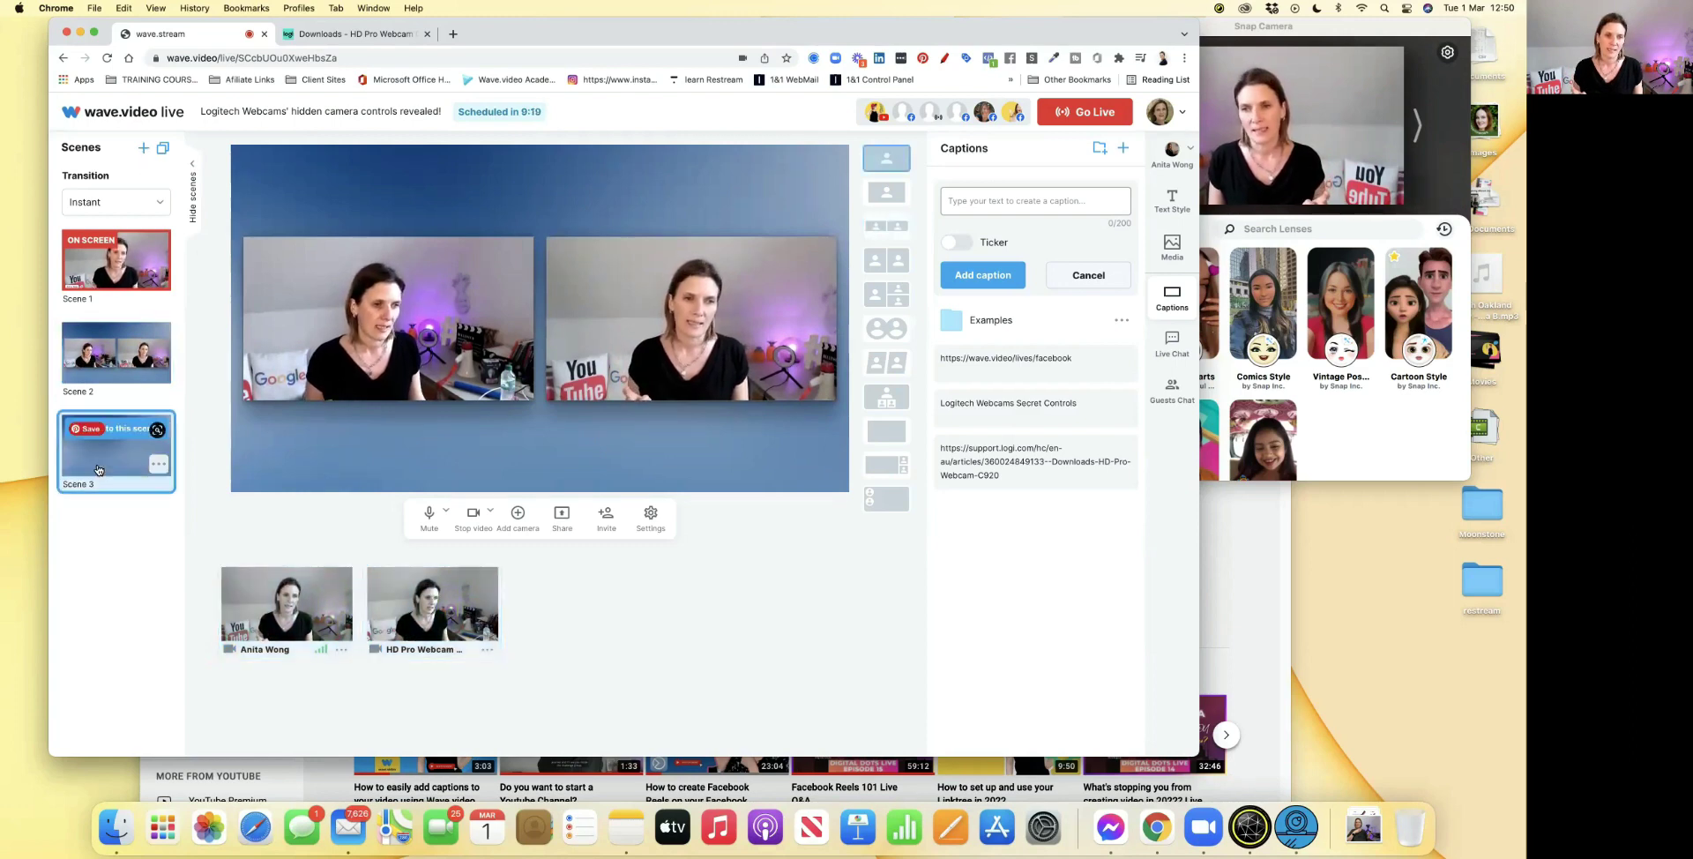
{"action": "left_click", "coordinate": [559, 519]}
{"action": "left_click", "coordinate": [557, 457]}
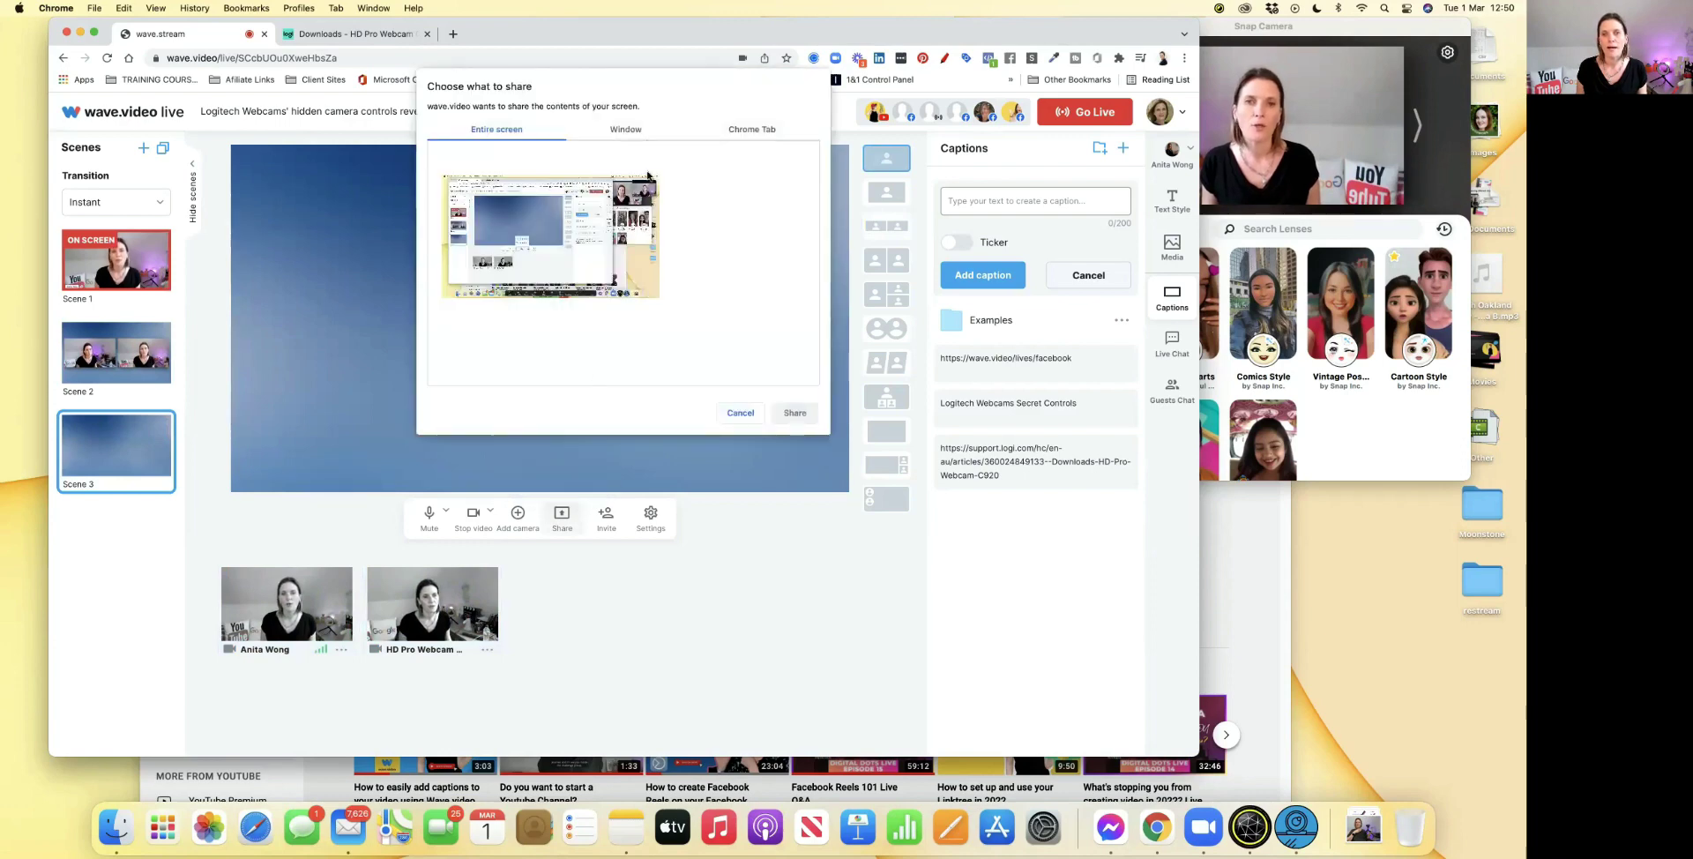
{"action": "left_click", "coordinate": [759, 133]}
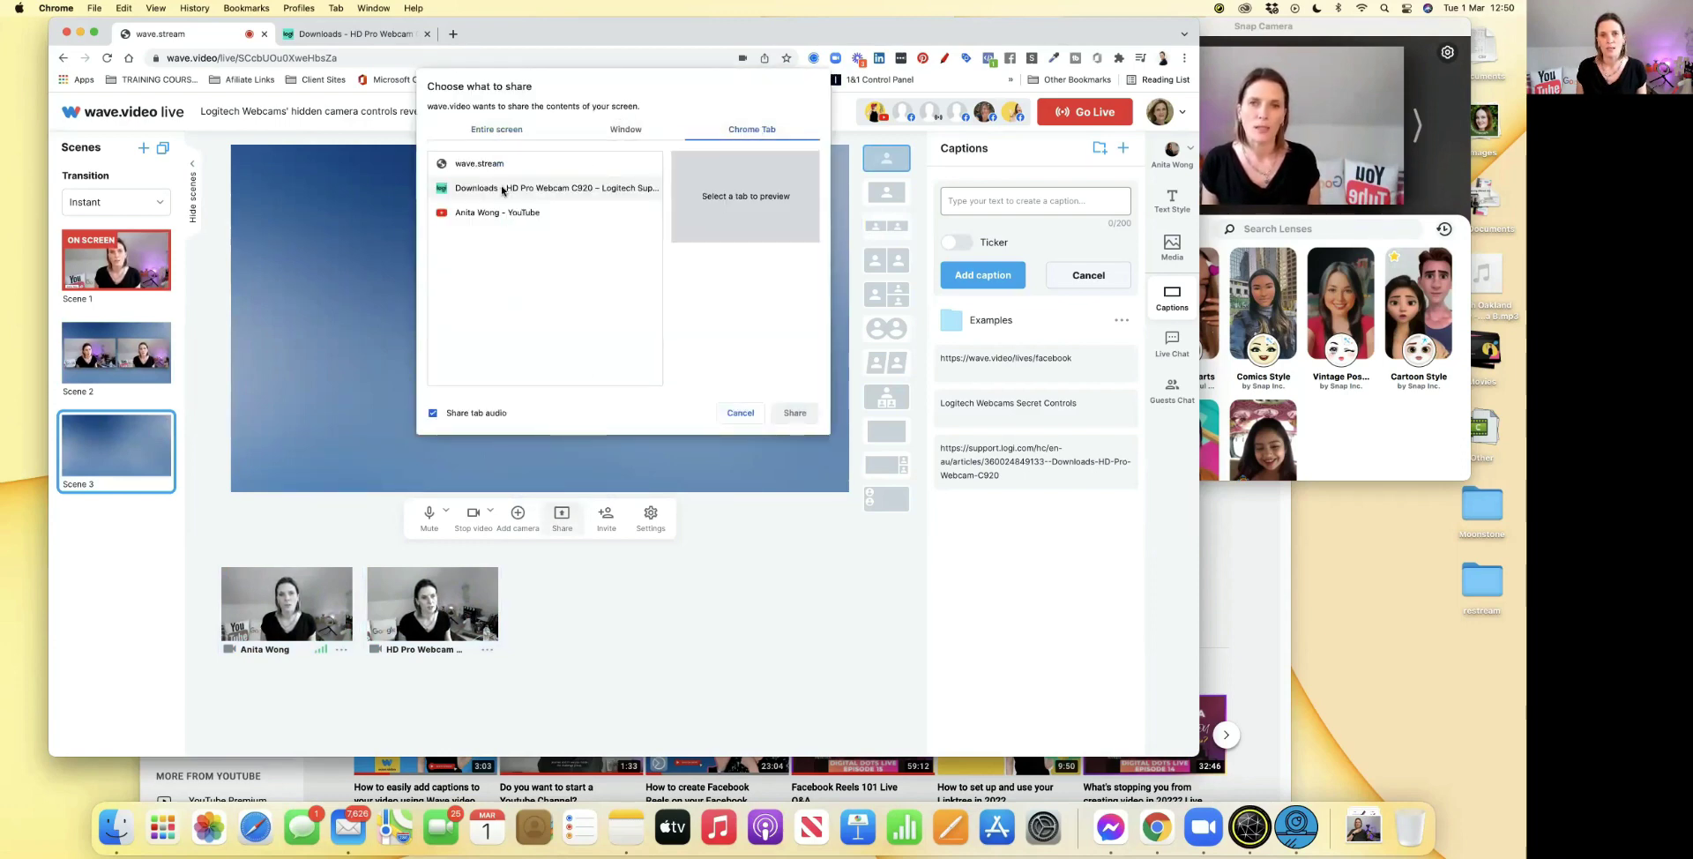
{"action": "left_click", "coordinate": [641, 134]}
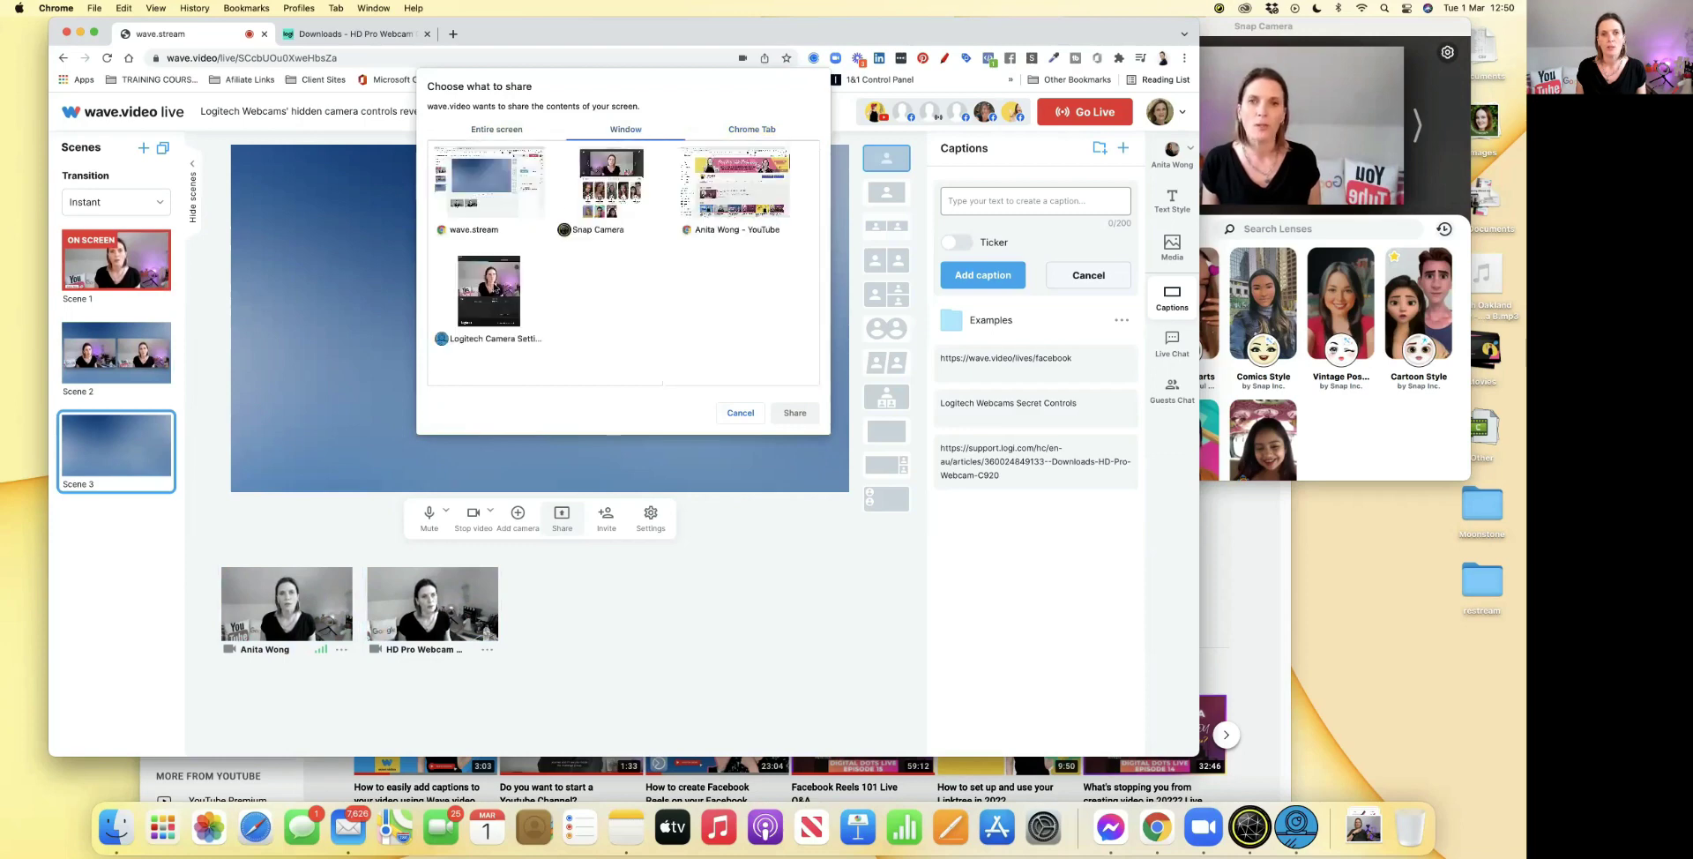
{"action": "left_click", "coordinate": [496, 287]}
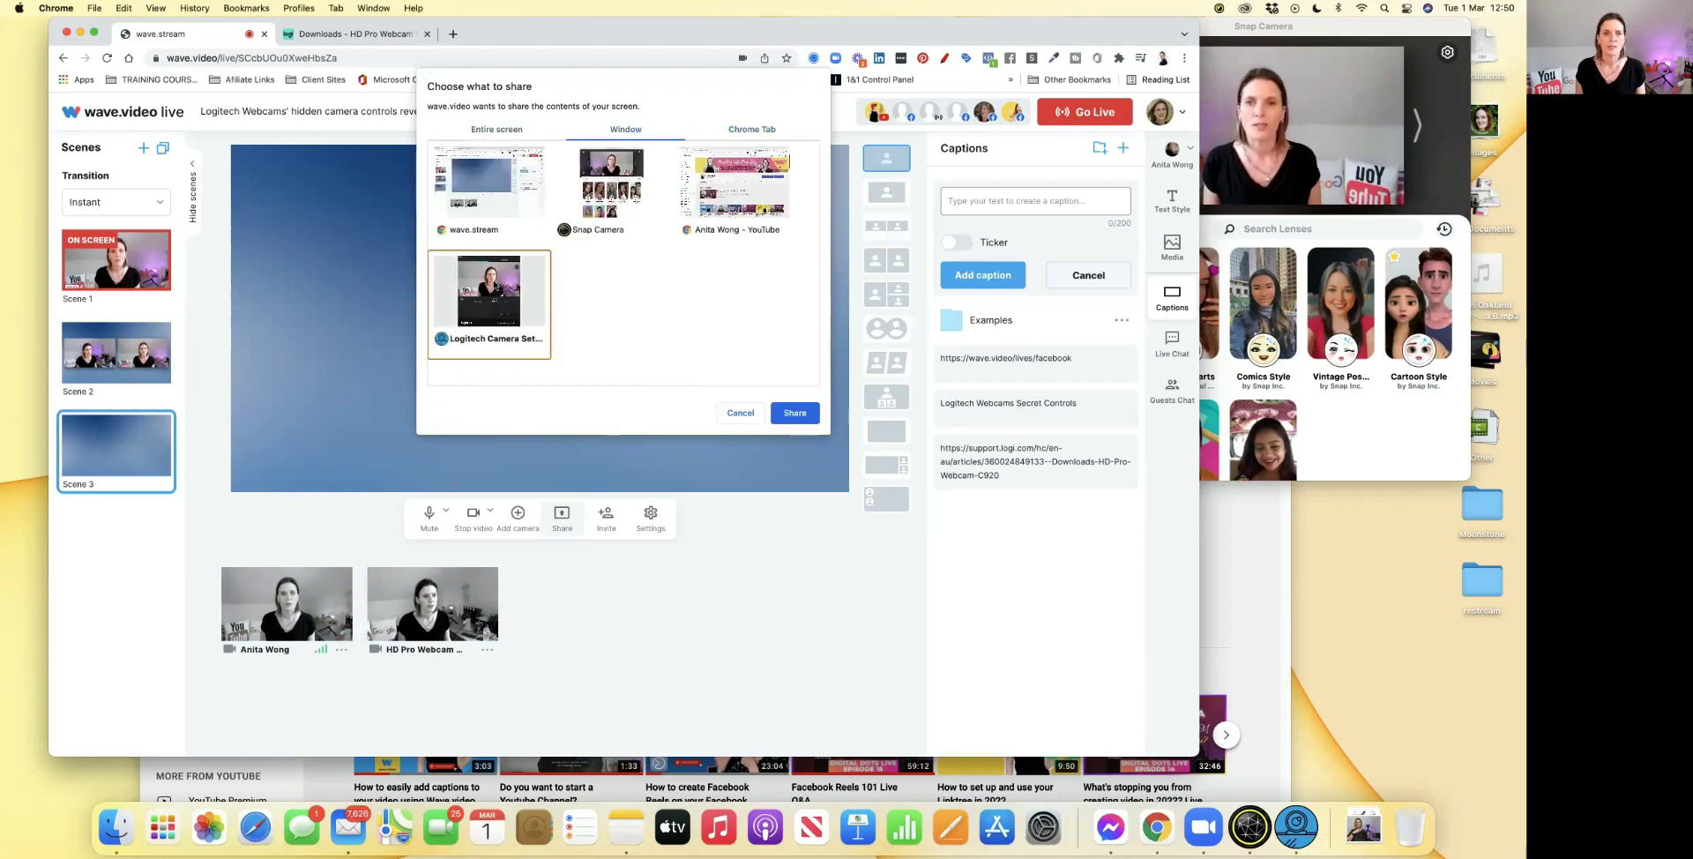
{"action": "left_click", "coordinate": [796, 413]}
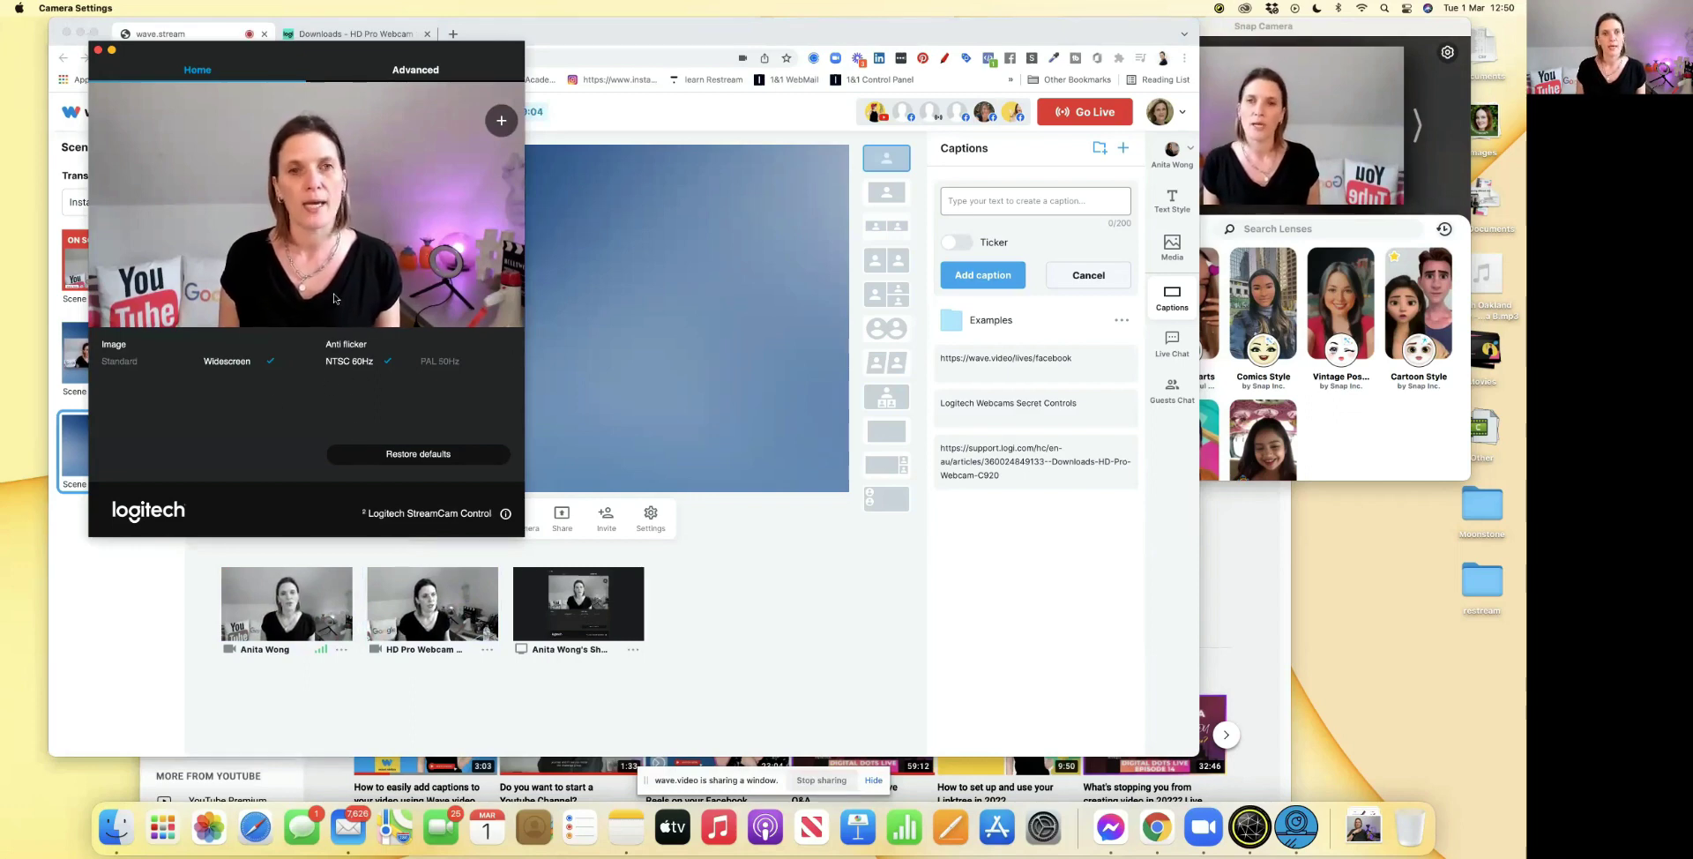
Step: Move the Logitech Camera Settings window aside and show it and the main camera on Scene 3's stage
{"action": "left_click_drag", "start_coordinate": [280, 55], "coordinate": [961, 36]}
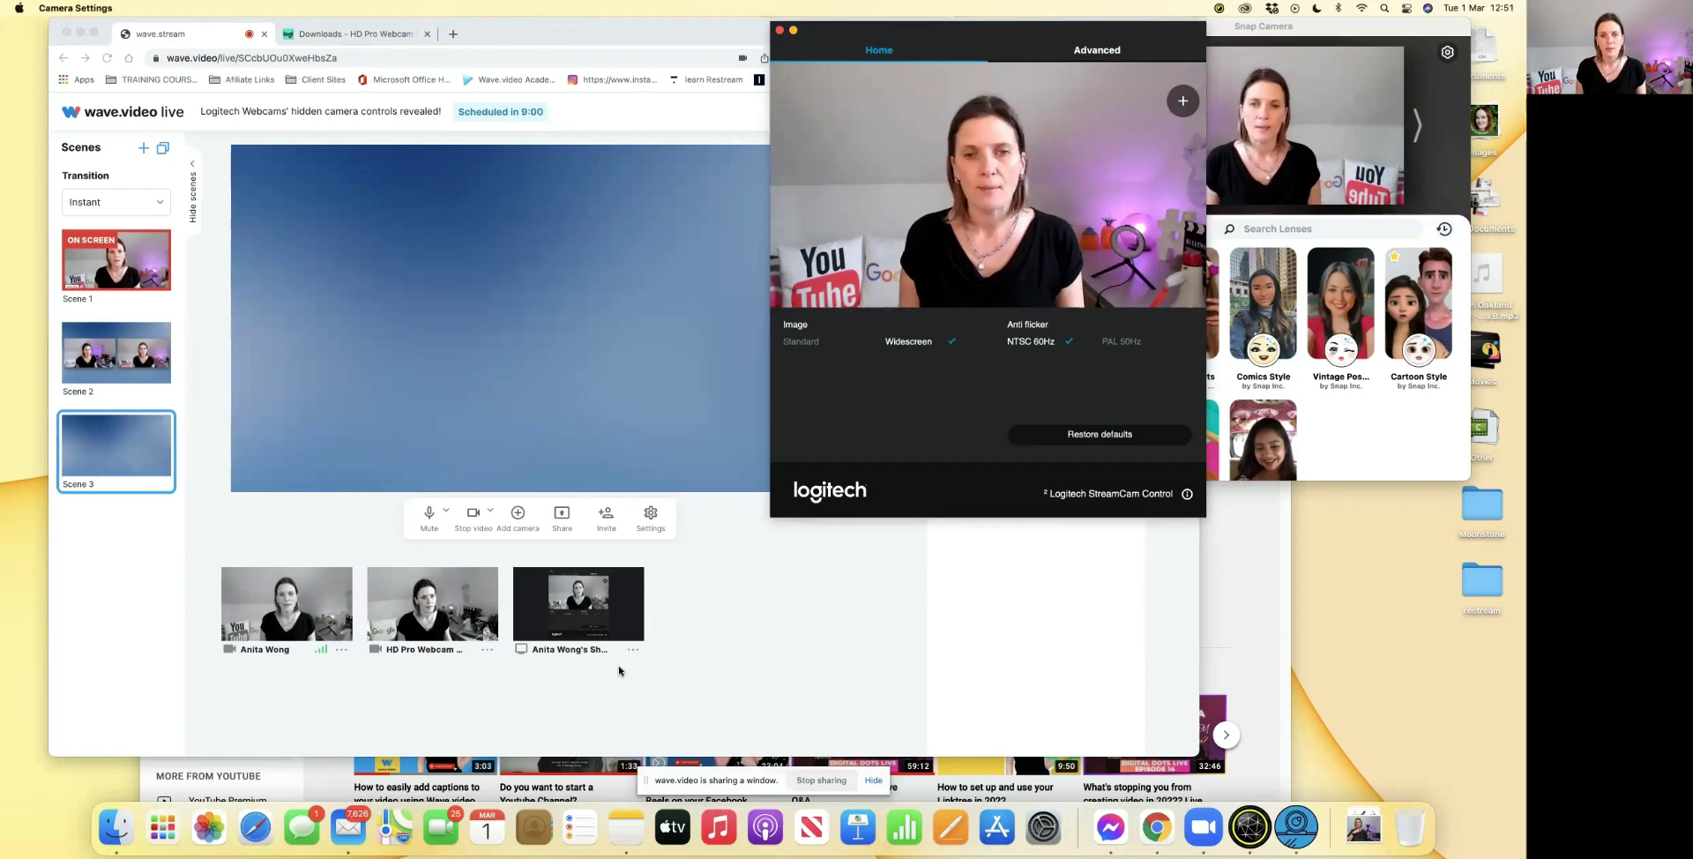
{"action": "left_click", "coordinate": [576, 635]}
{"action": "left_click", "coordinate": [569, 589]}
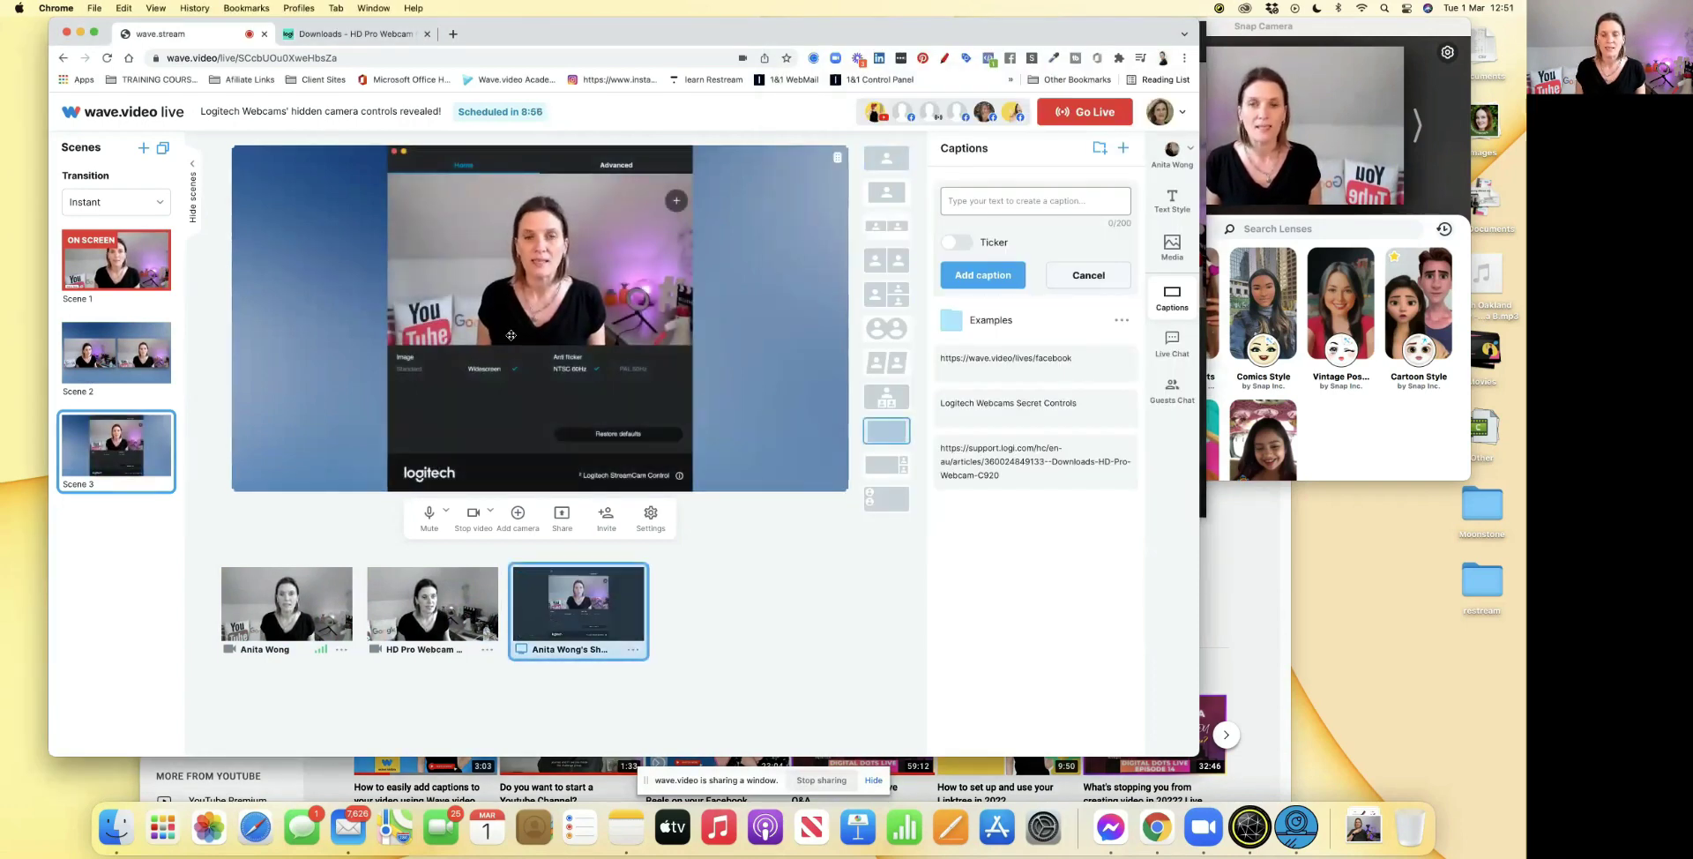
{"action": "mouse_move", "coordinate": [278, 586]}
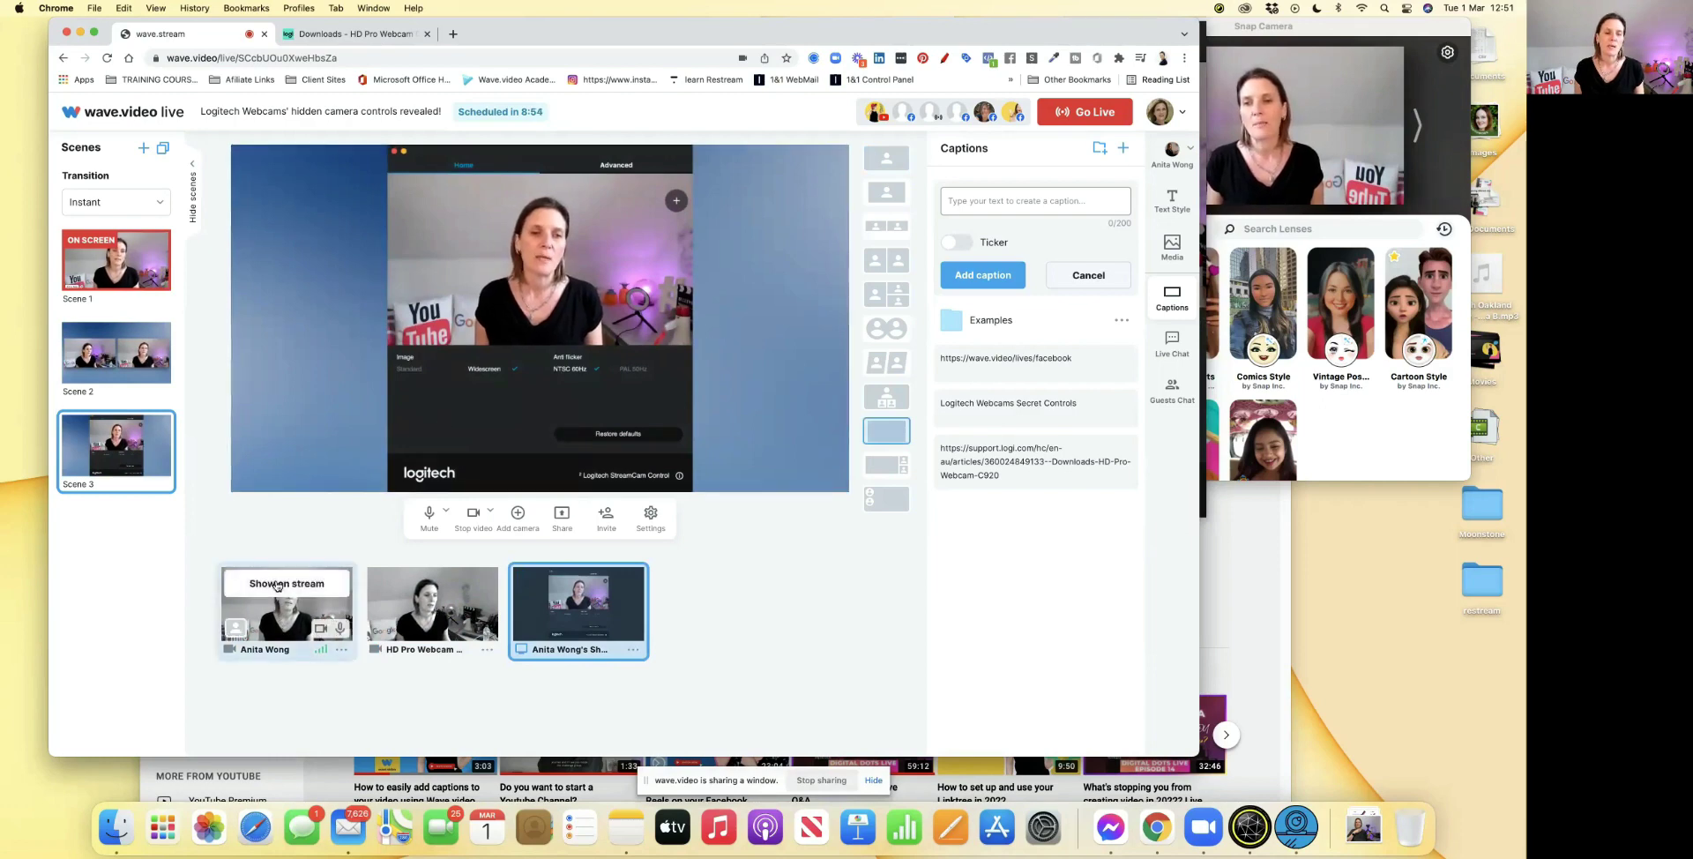
{"action": "left_click", "coordinate": [278, 585]}
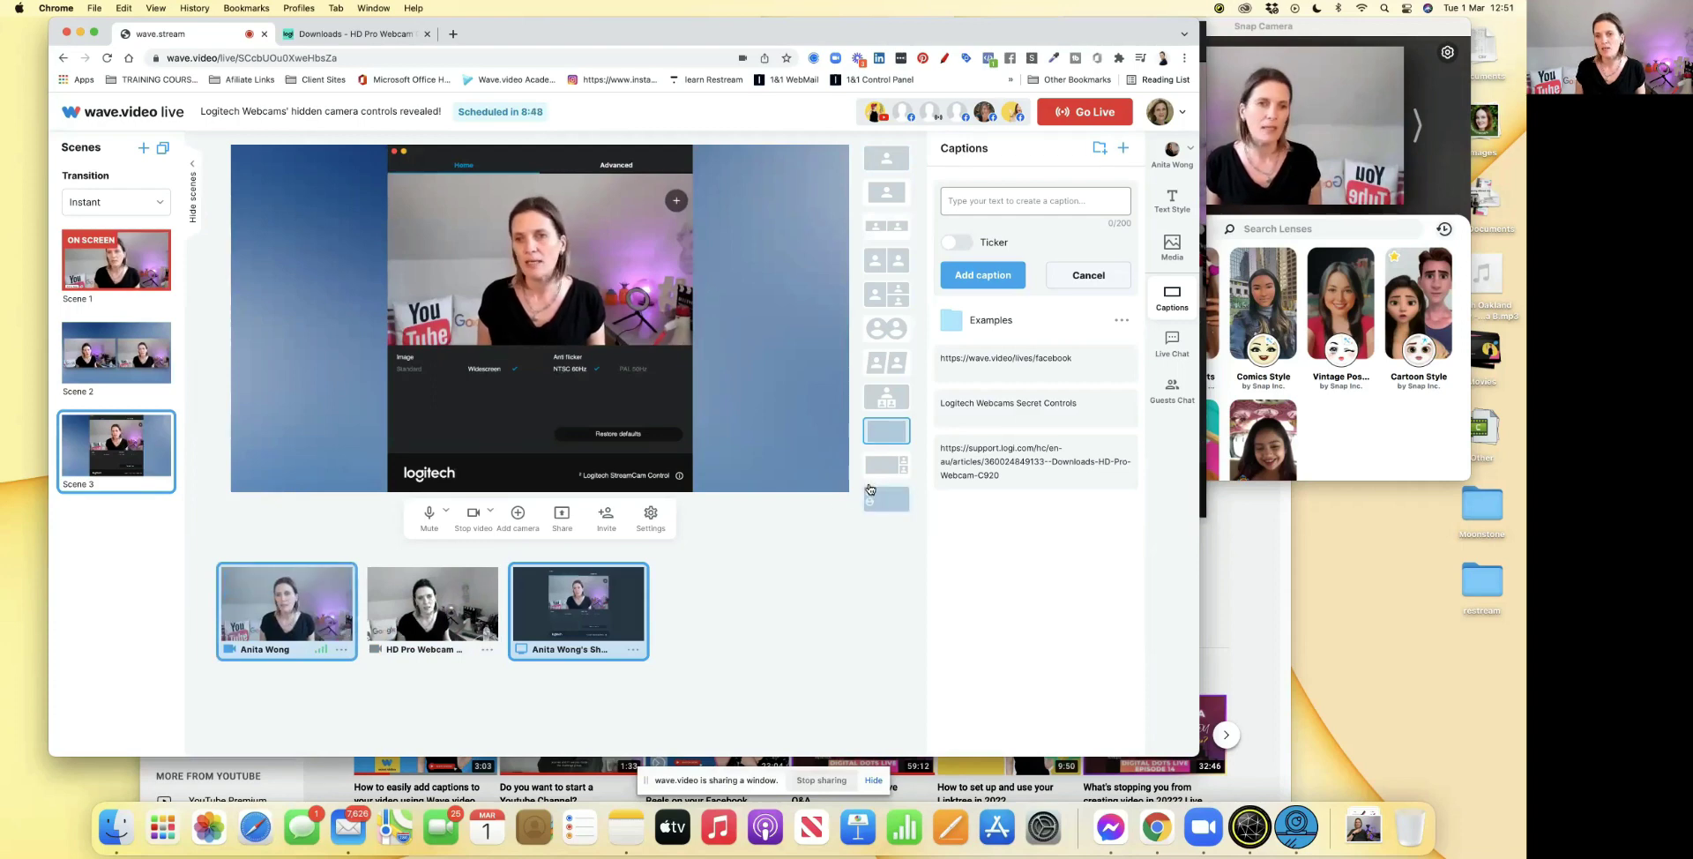
Step: Switch Scene 3 to the round camera bubble layout and enlarge the bubble
{"action": "mouse_move", "coordinate": [879, 508]}
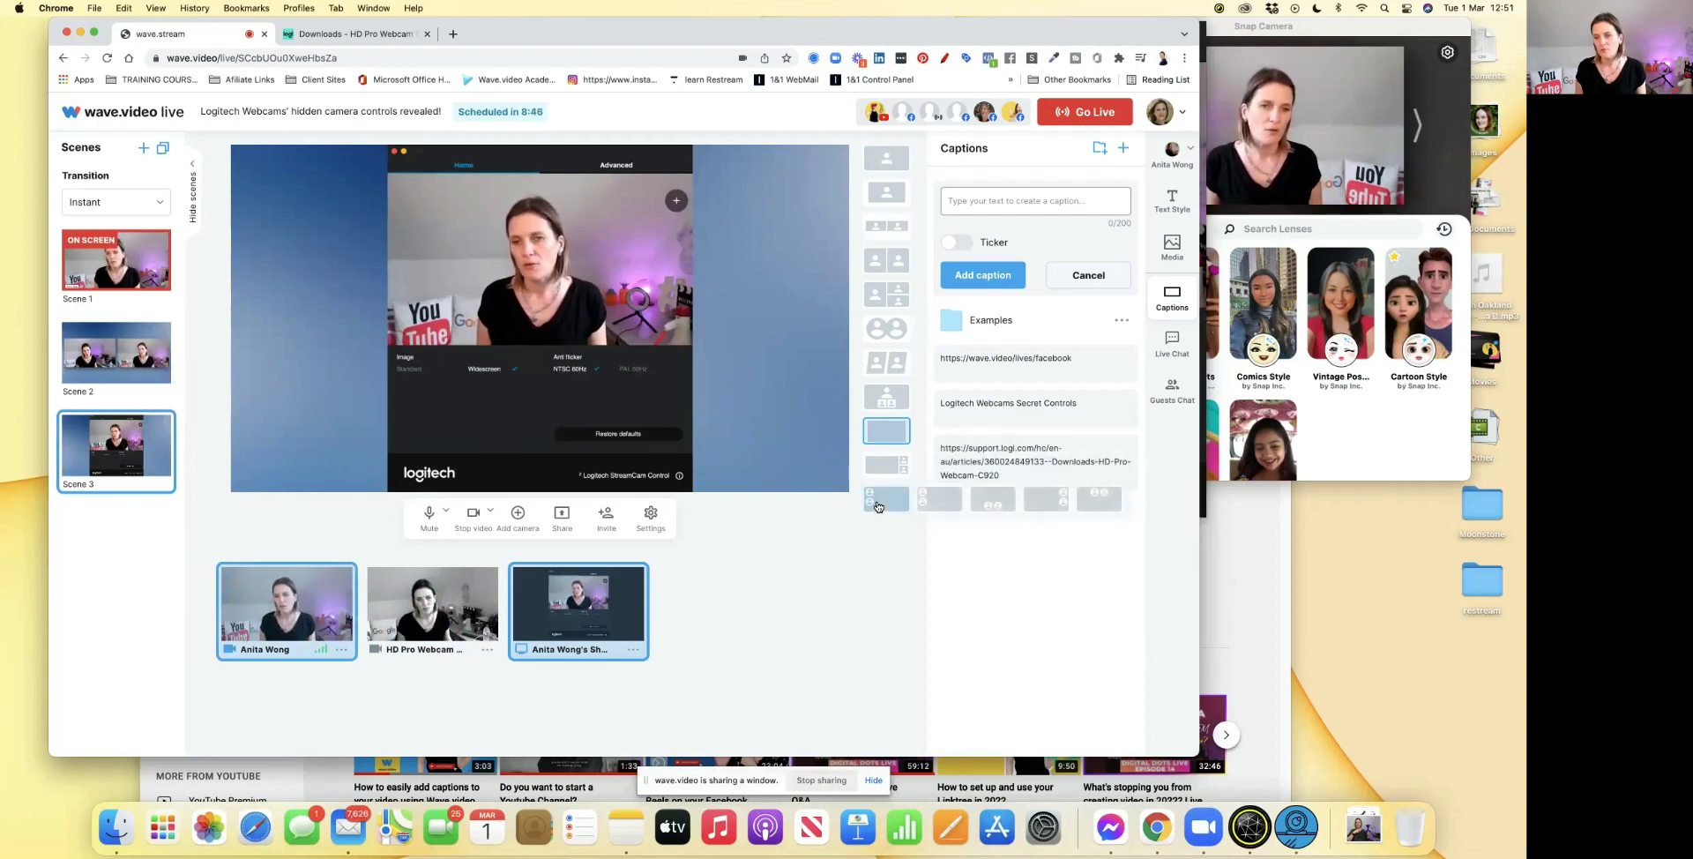
{"action": "left_click", "coordinate": [878, 502]}
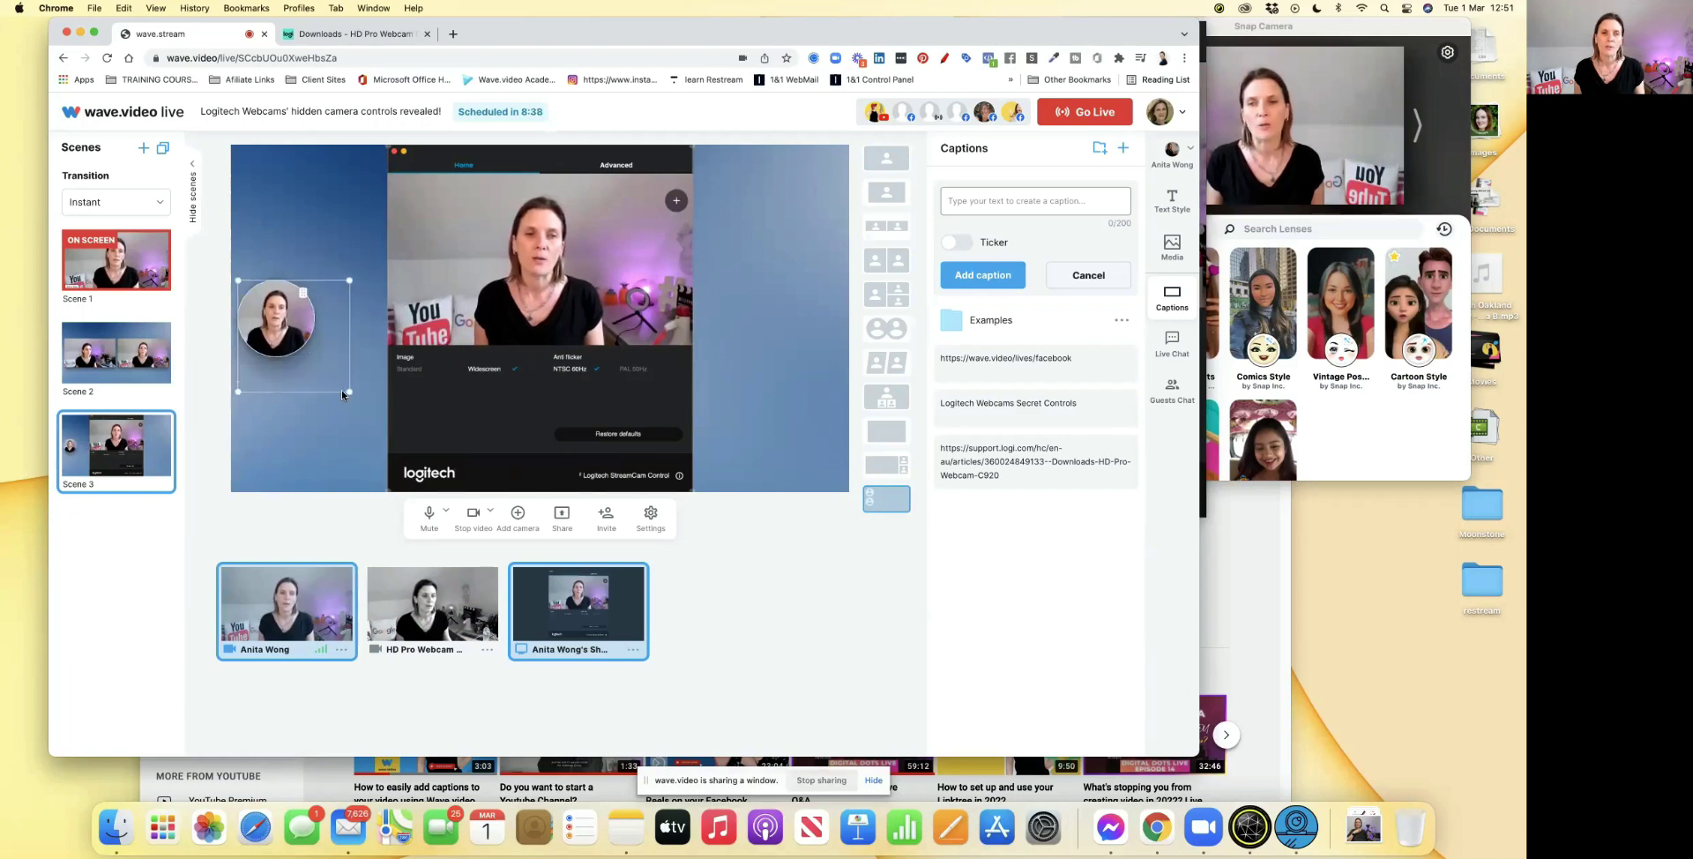
{"action": "left_click_drag", "start_coordinate": [333, 383], "coordinate": [350, 390]}
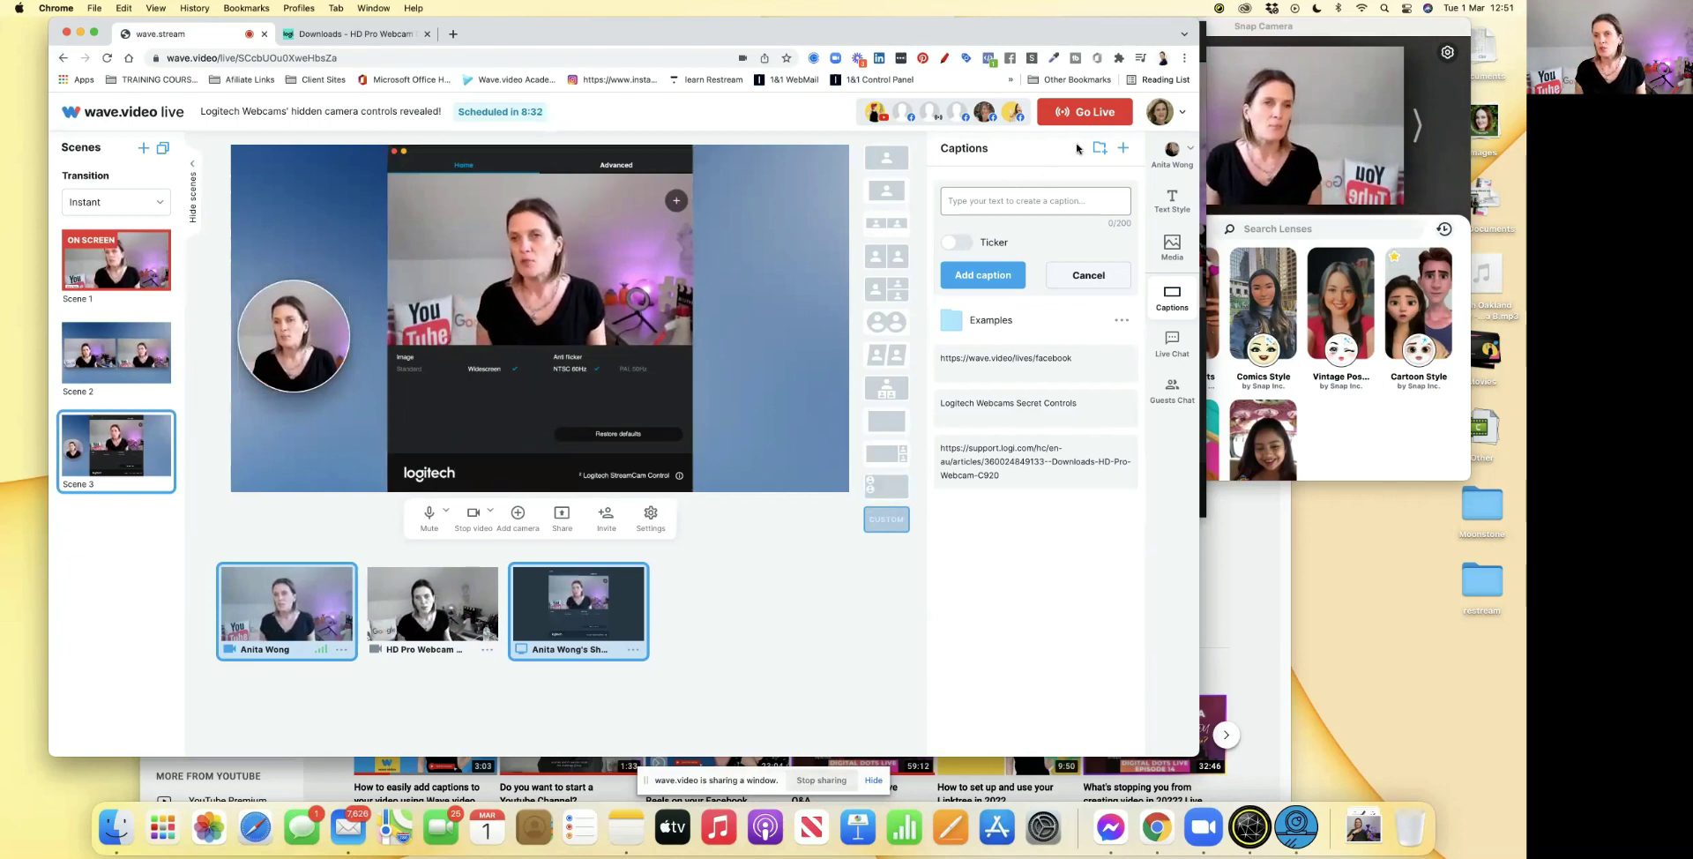
Step: In Logitech Camera Settings, switch the image to Standard, zoom in, then zoom back out to full view
{"action": "left_click", "coordinate": [1205, 70]}
{"action": "left_click_drag", "start_coordinate": [997, 27], "coordinate": [1278, 34]}
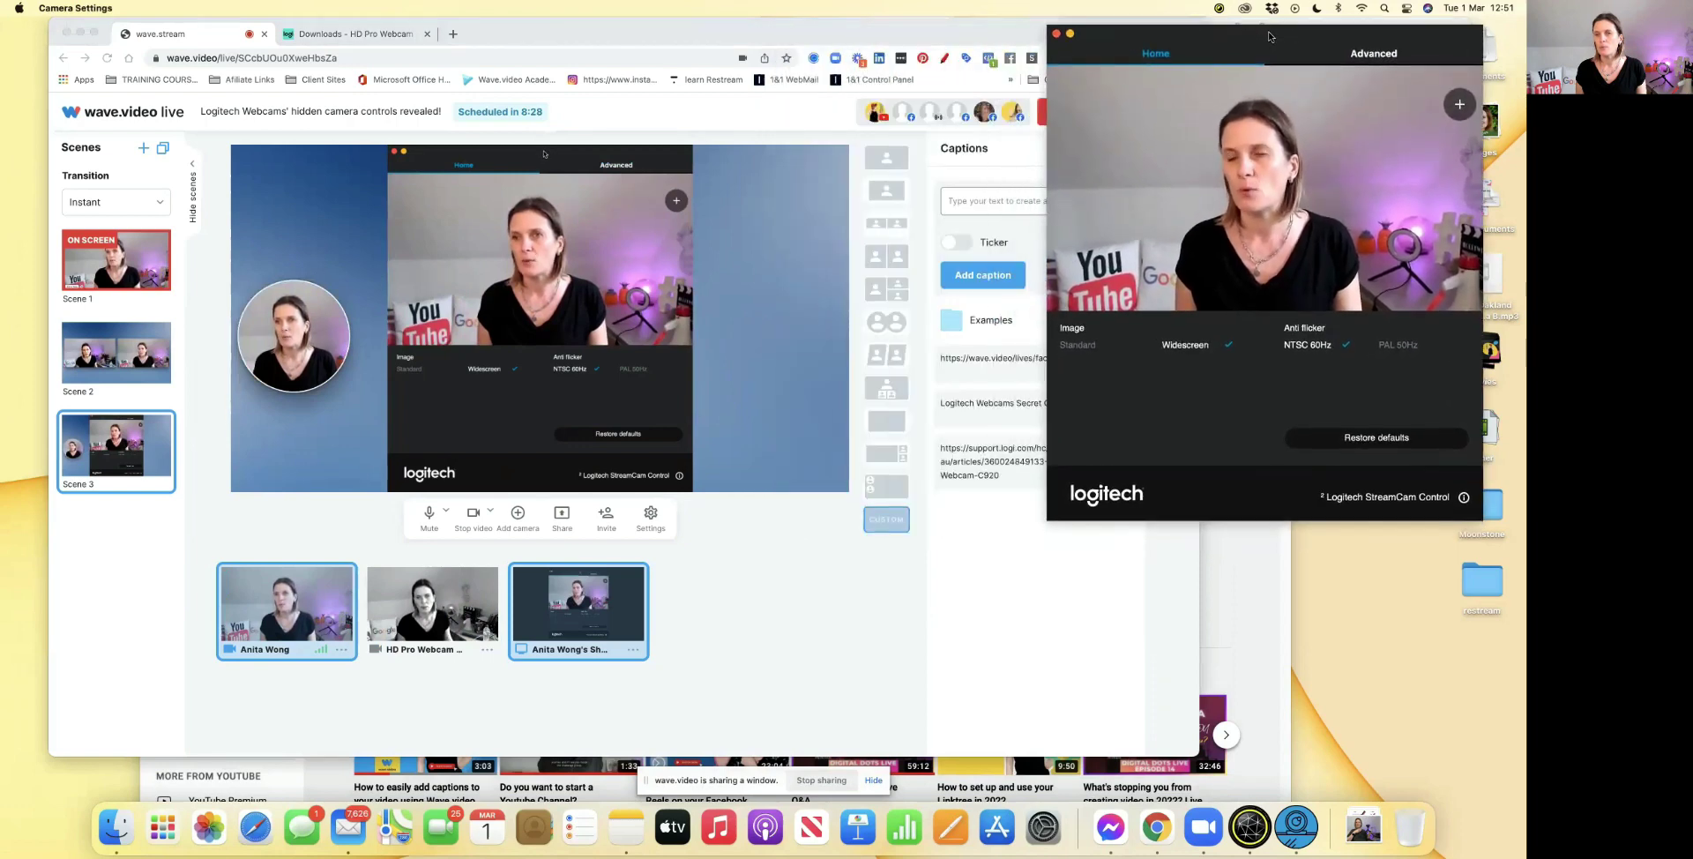
{"action": "left_click", "coordinate": [1078, 345]}
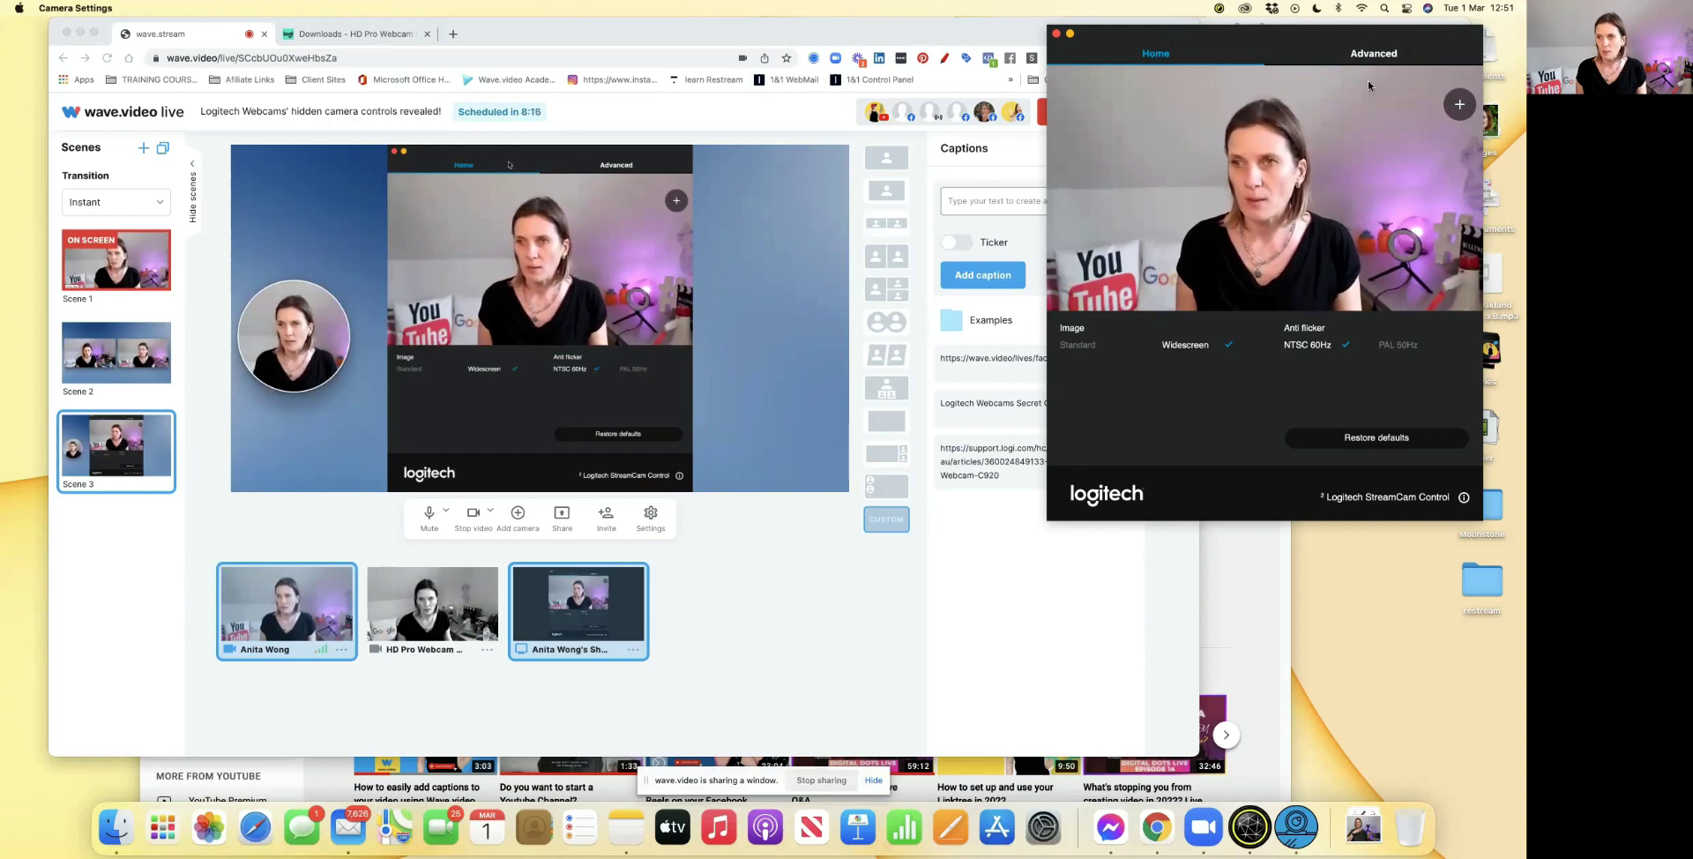
{"action": "left_click", "coordinate": [1460, 105]}
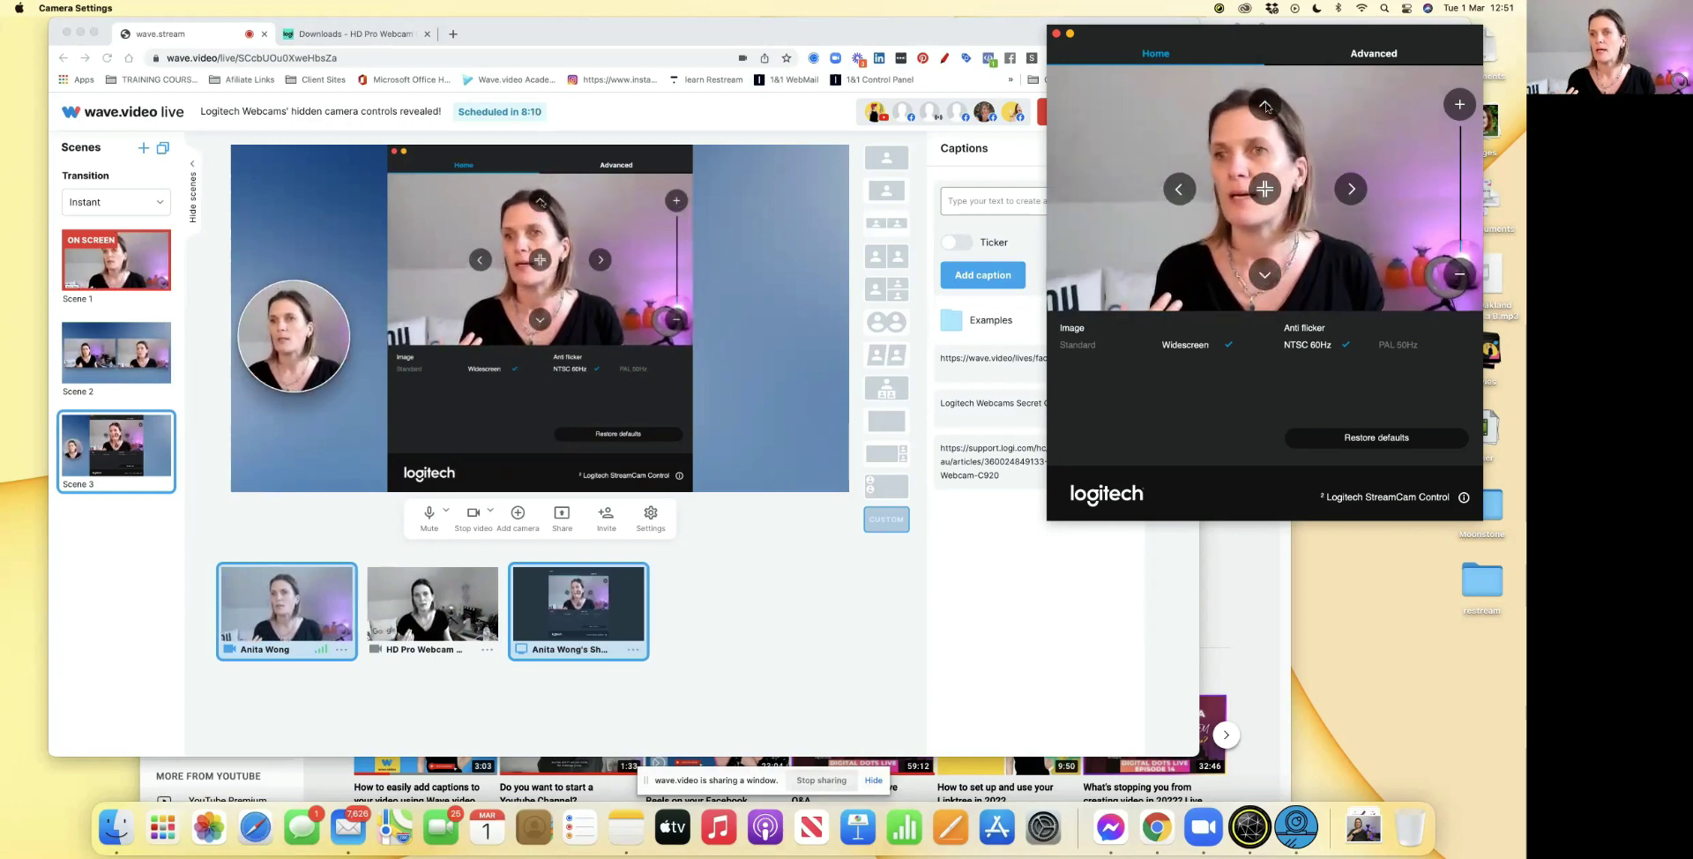
{"action": "left_click", "coordinate": [1450, 267]}
{"action": "left_click", "coordinate": [1451, 266]}
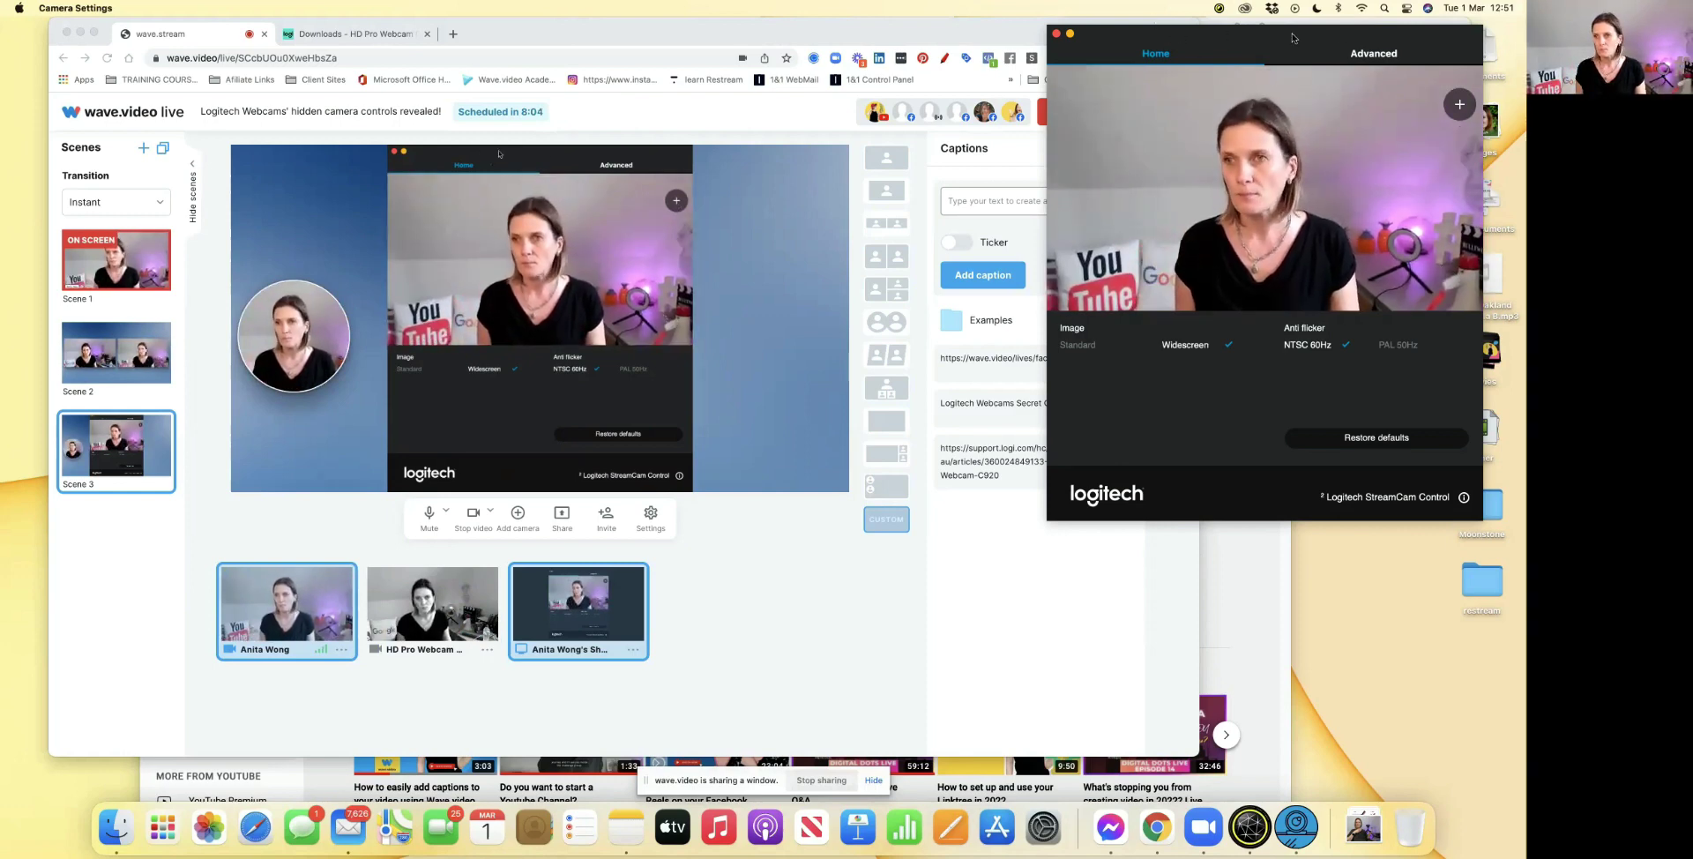
Step: Switch the studio through Scene 2, Scene 3 and back to Scene 1
{"action": "left_click", "coordinate": [807, 661]}
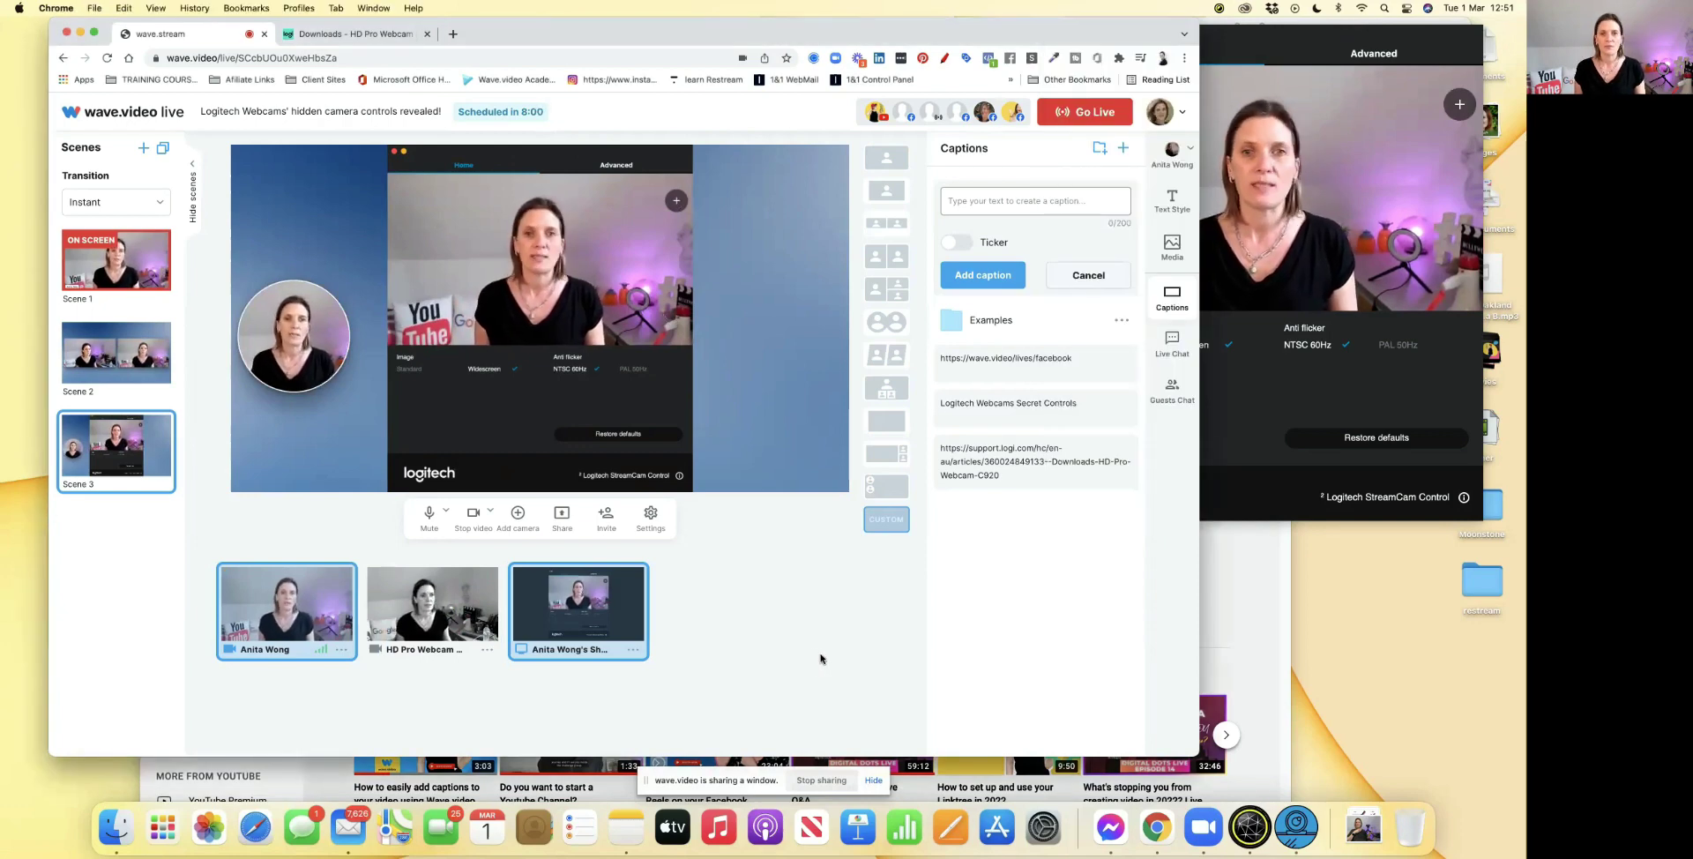
{"action": "mouse_move", "coordinate": [134, 437]}
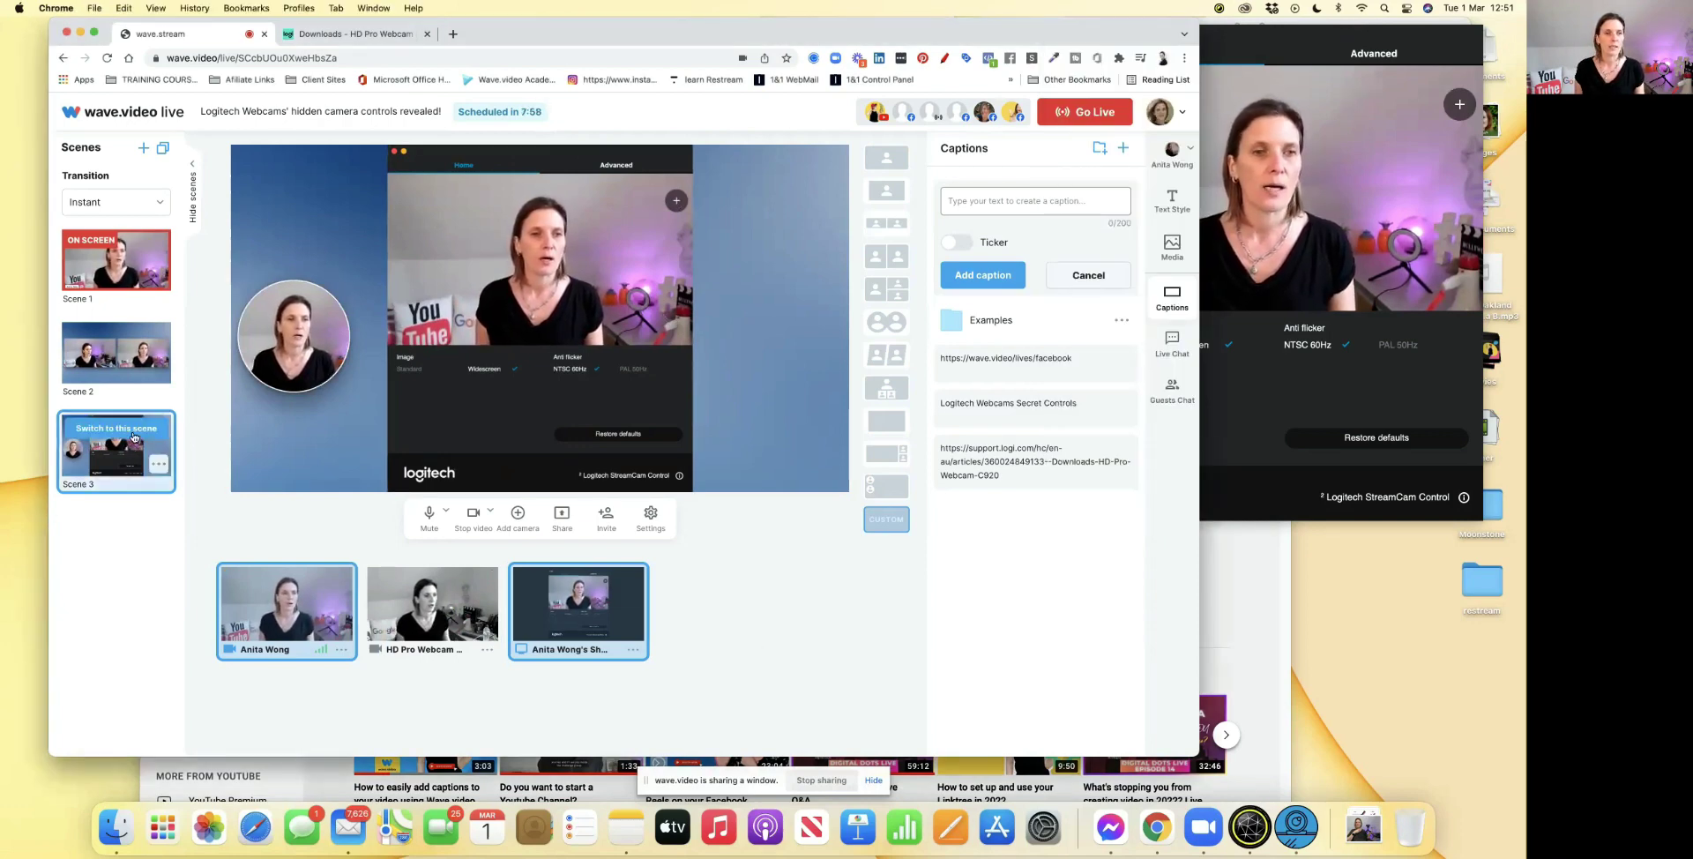
{"action": "left_click", "coordinate": [115, 341]}
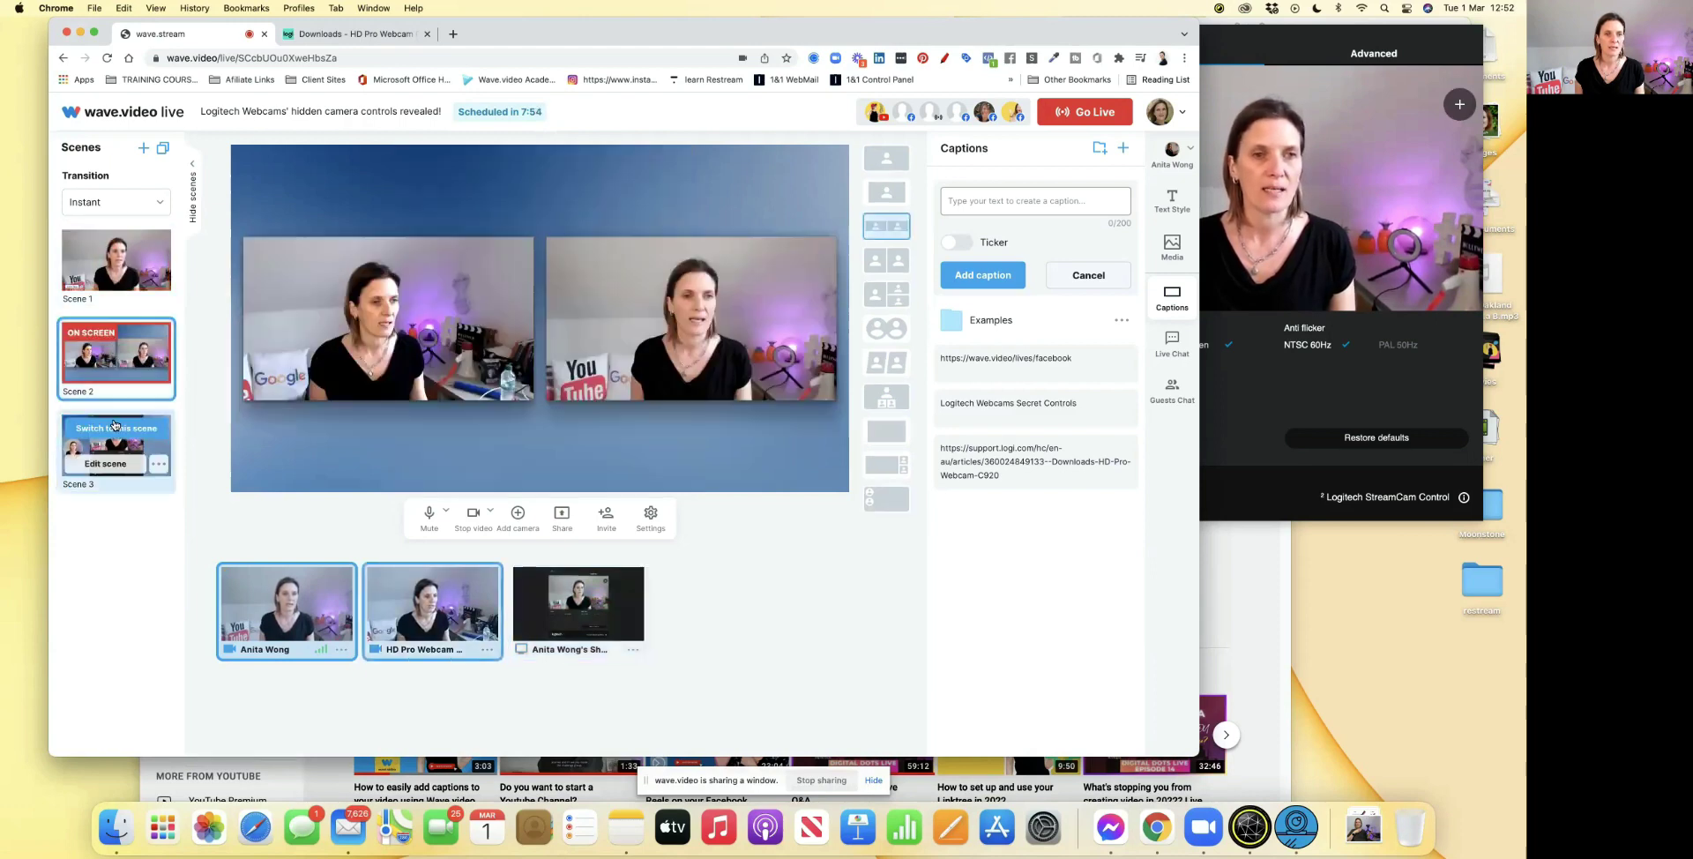
{"action": "left_click", "coordinate": [115, 429]}
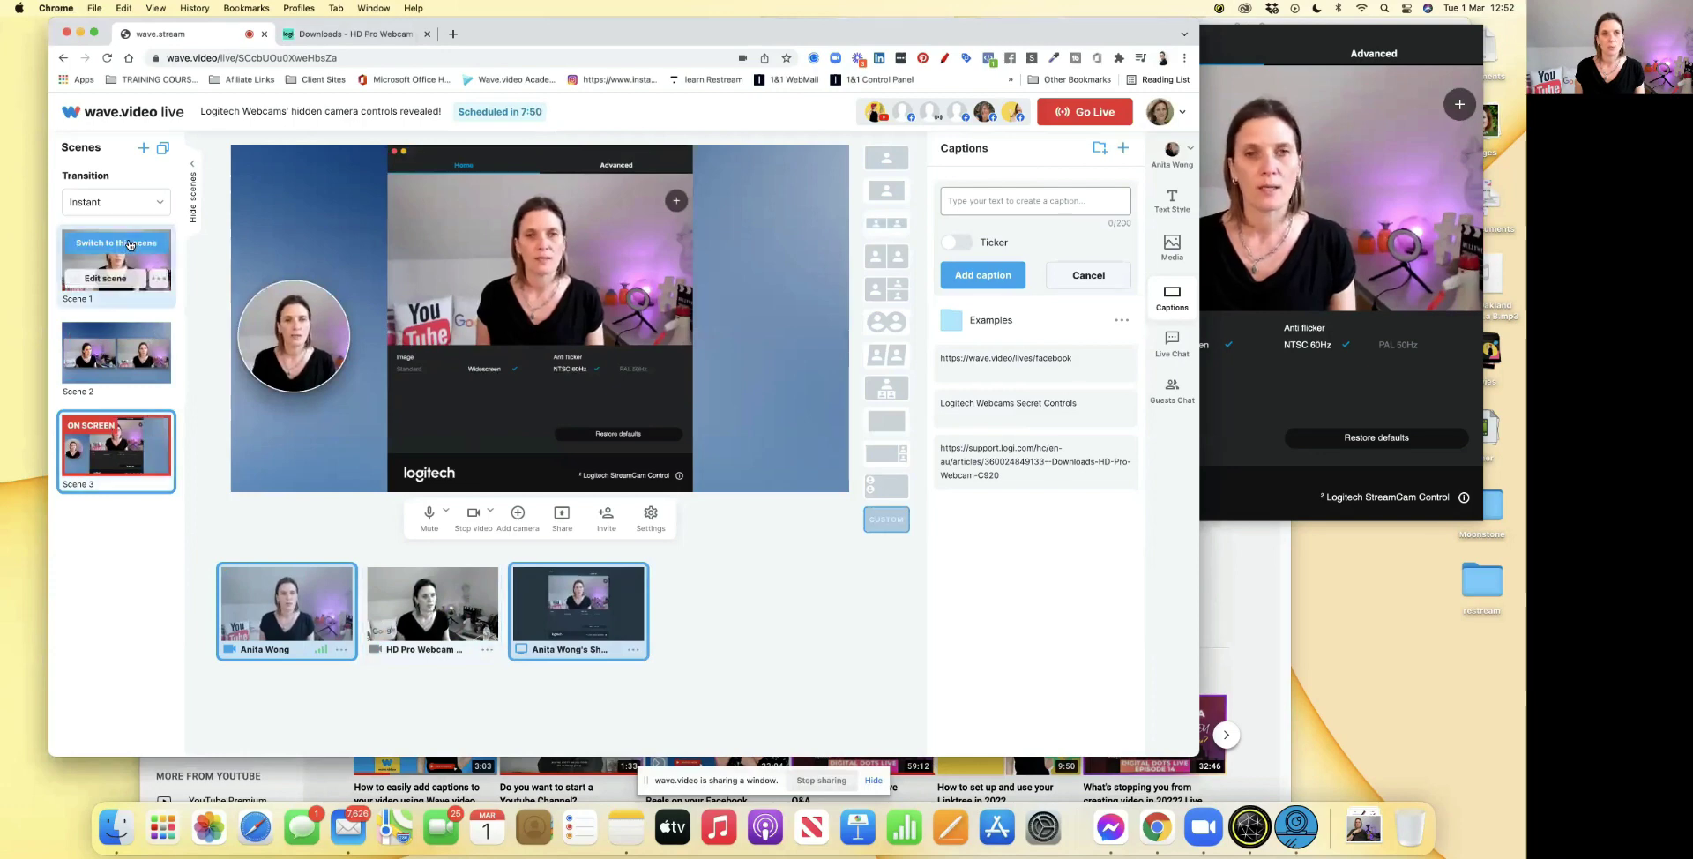
{"action": "left_click", "coordinate": [129, 243]}
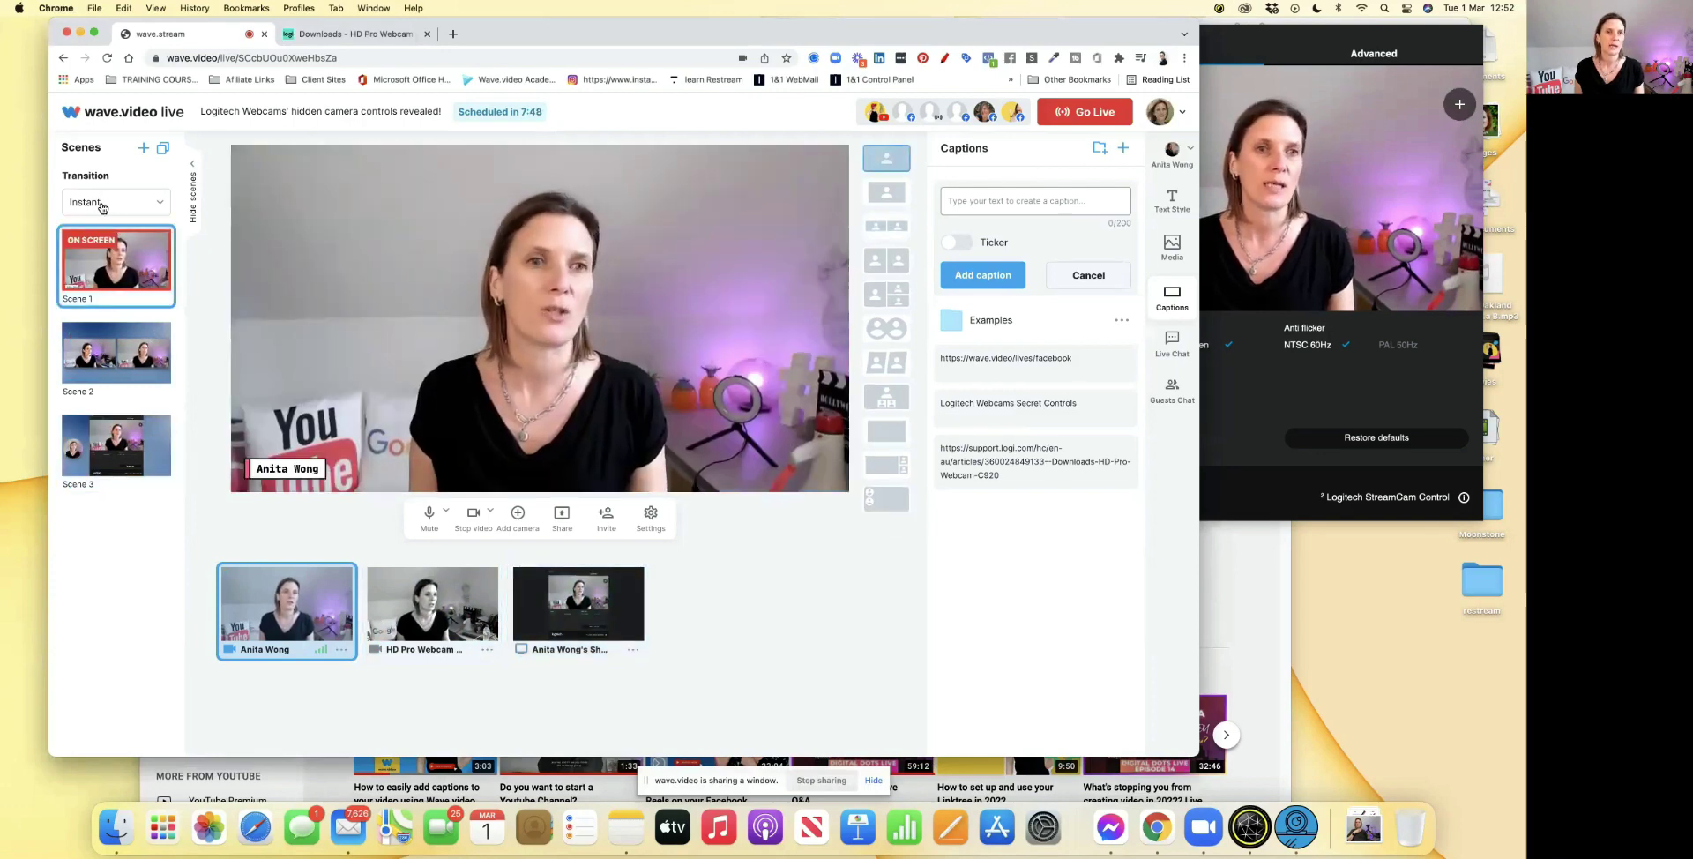
Step: Choose the Slide scene transition, then put Scene 2 and Scene 3 on air
{"action": "left_click", "coordinate": [111, 203]}
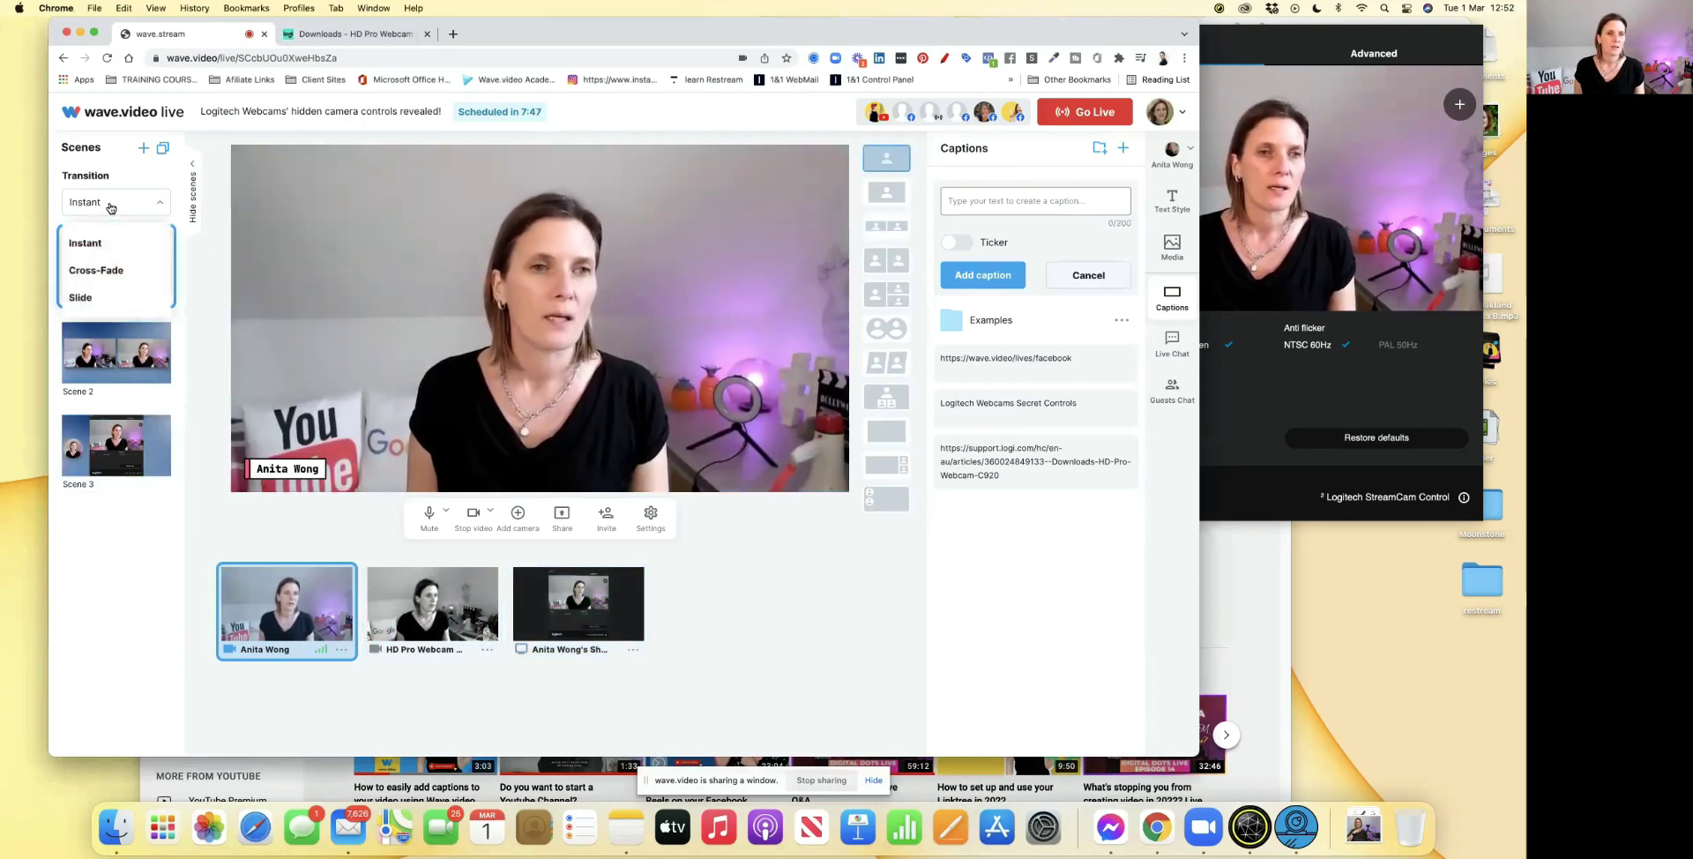
{"action": "left_click", "coordinate": [113, 298]}
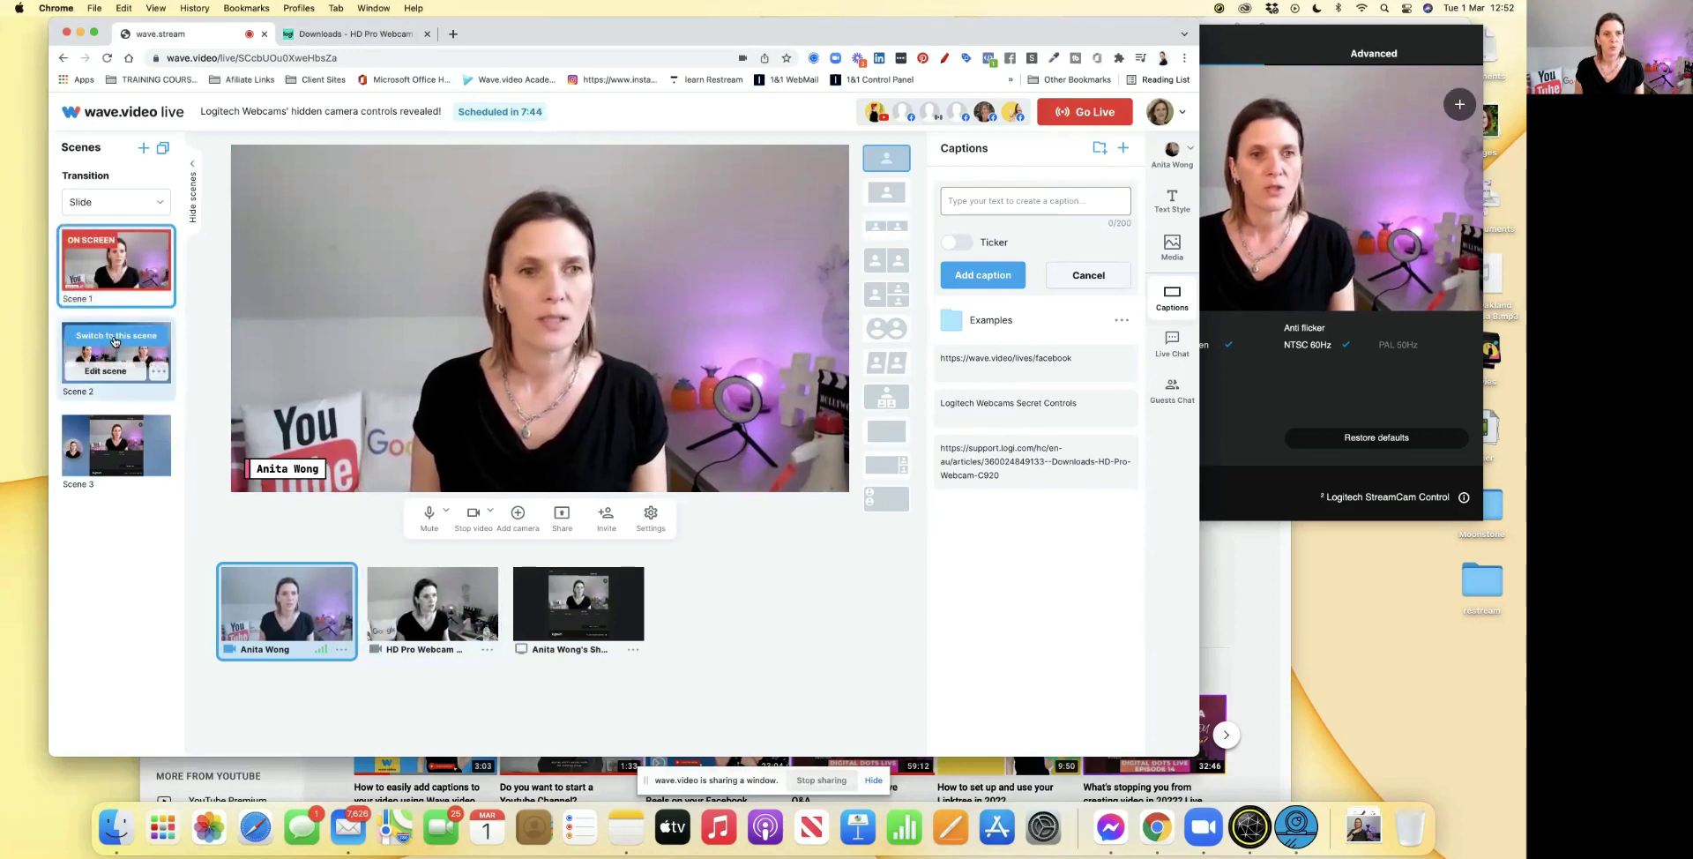
{"action": "left_click", "coordinate": [114, 337]}
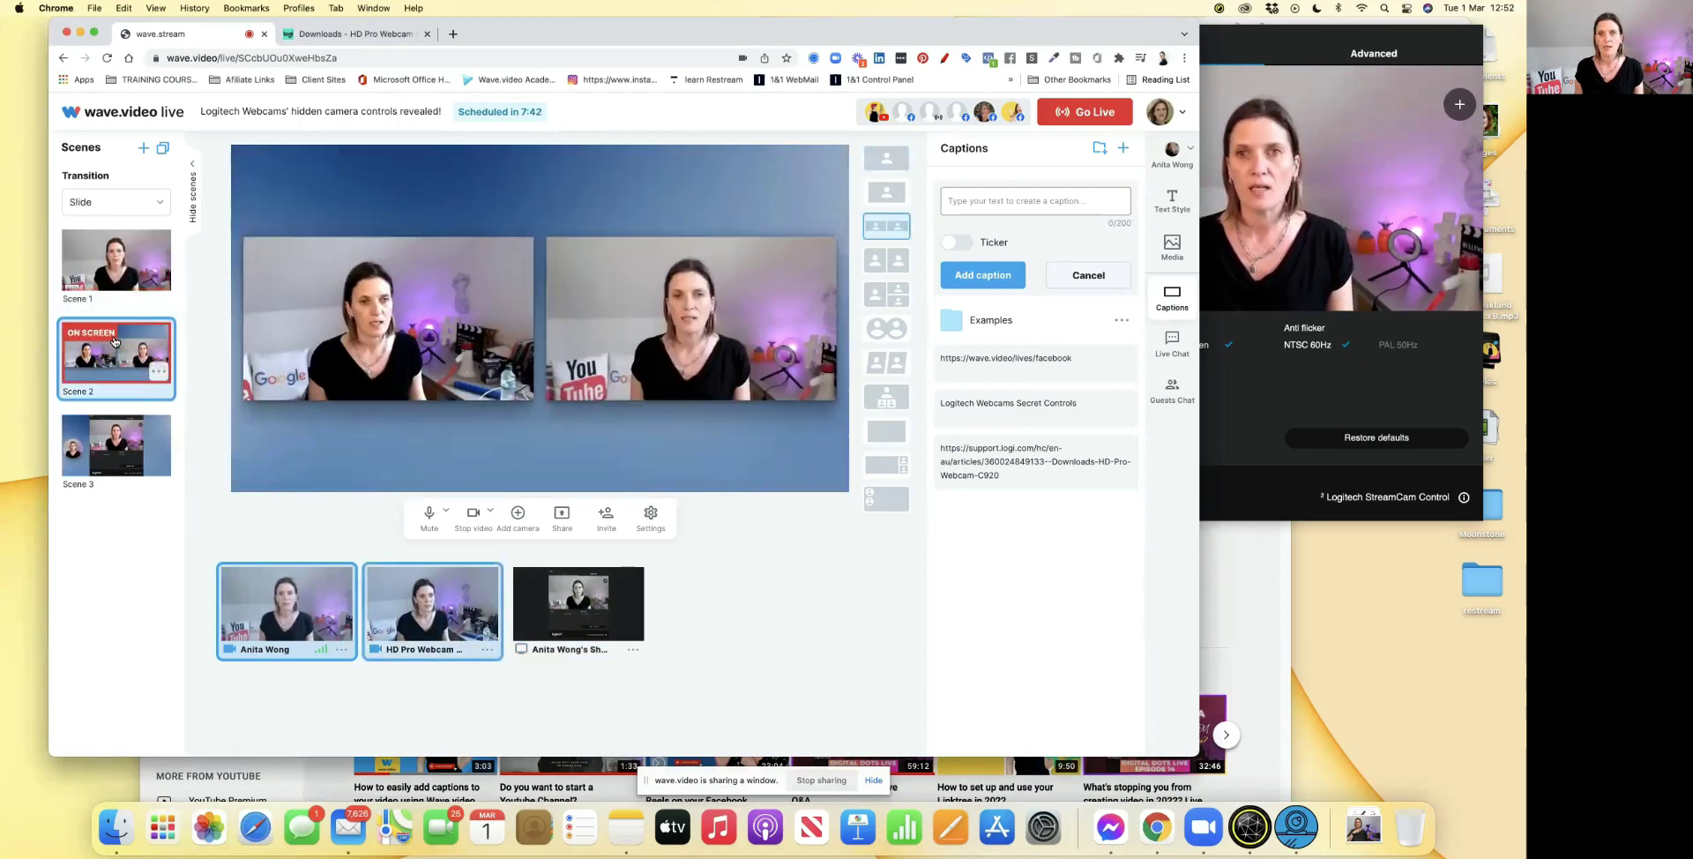
{"action": "left_click", "coordinate": [120, 427]}
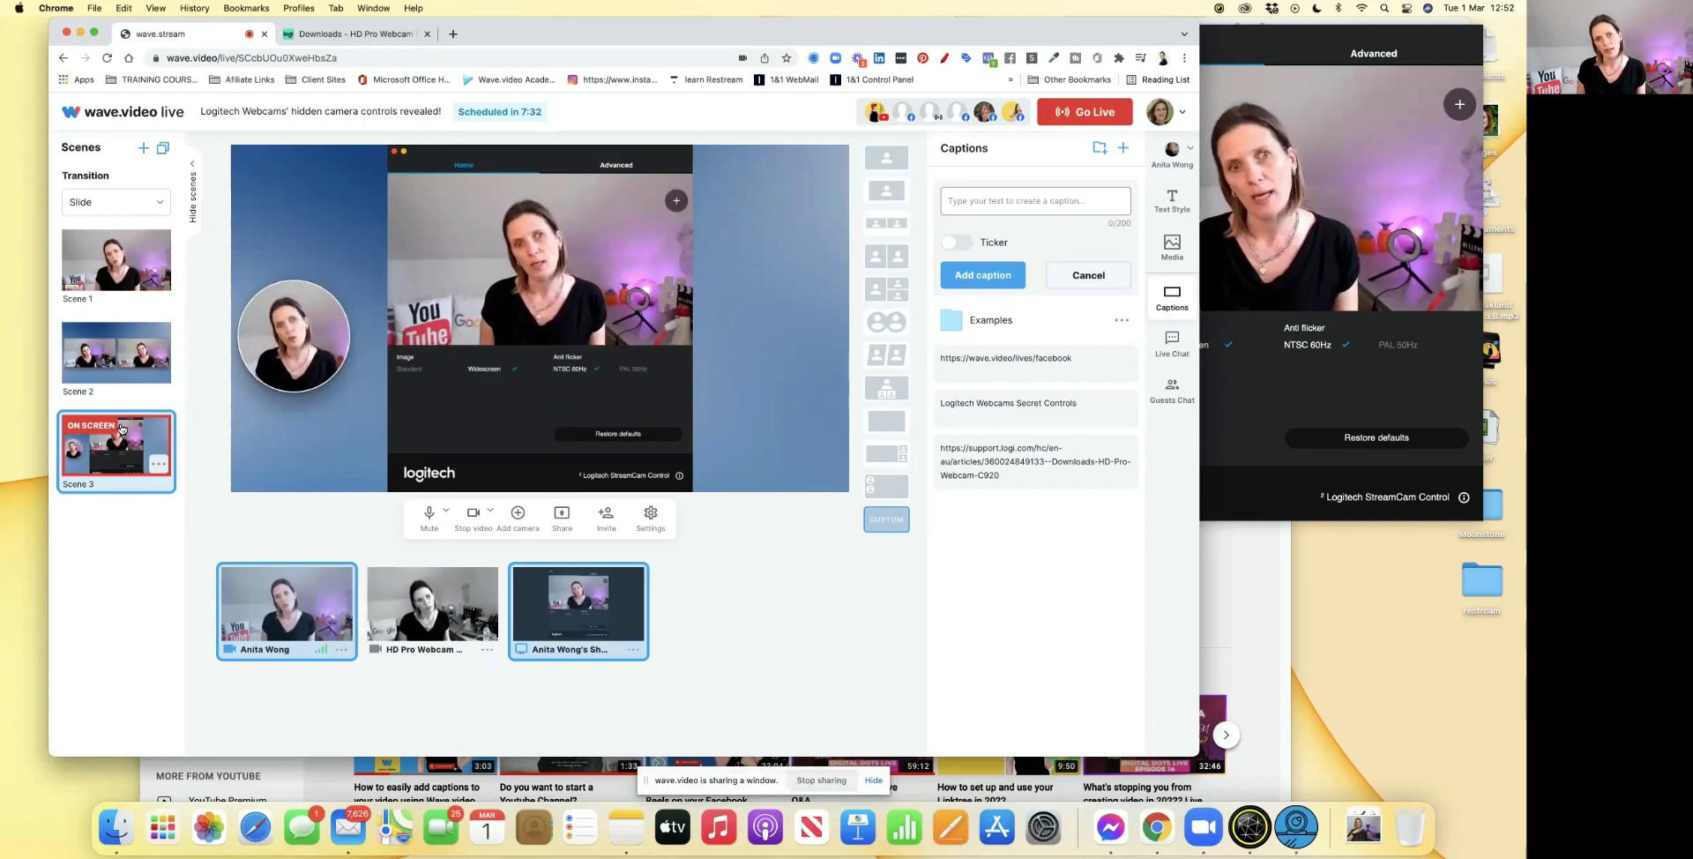
Step: Add Scene 4 and share the Snap Camera window into it
{"action": "left_click", "coordinate": [143, 152]}
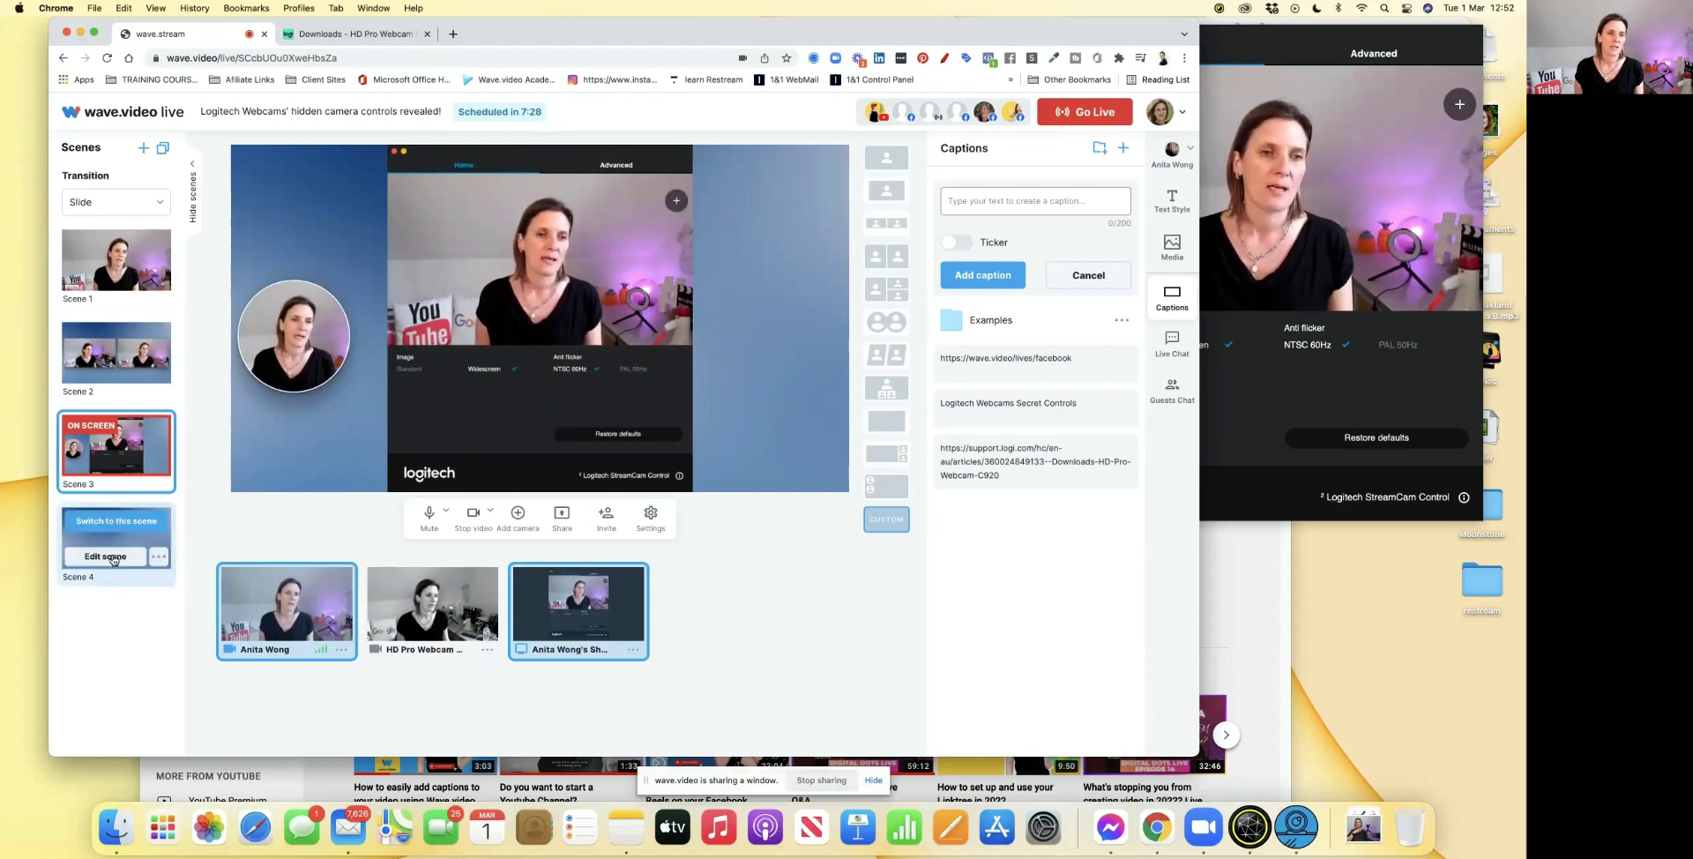
{"action": "left_click", "coordinate": [106, 557]}
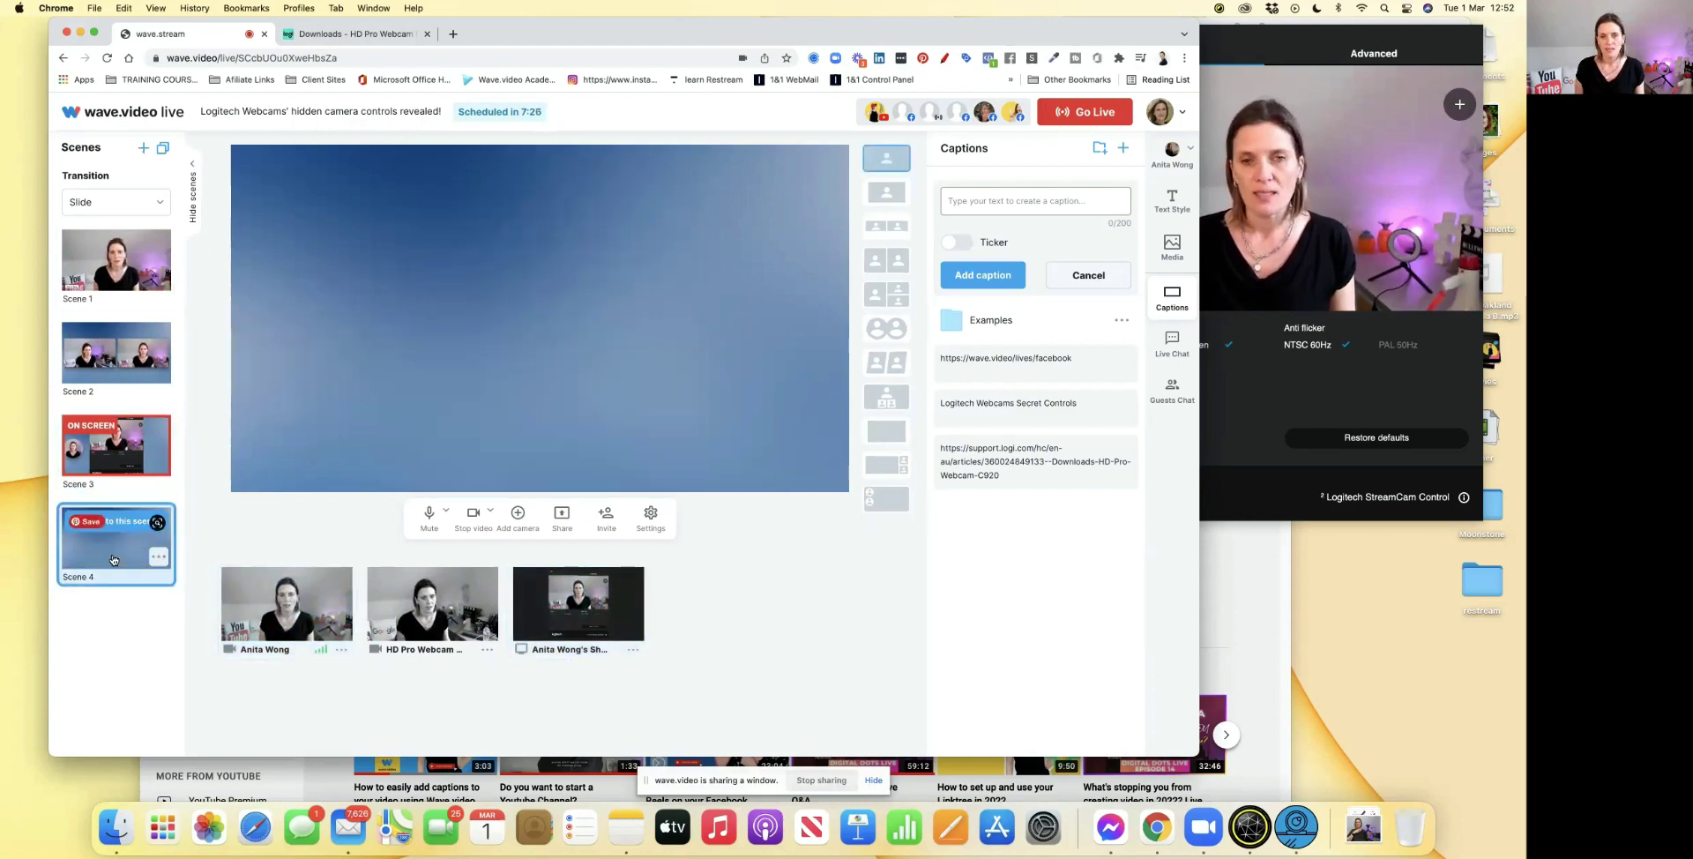
{"action": "left_click", "coordinate": [568, 512]}
{"action": "left_click", "coordinate": [547, 447]}
{"action": "left_click", "coordinate": [622, 129]}
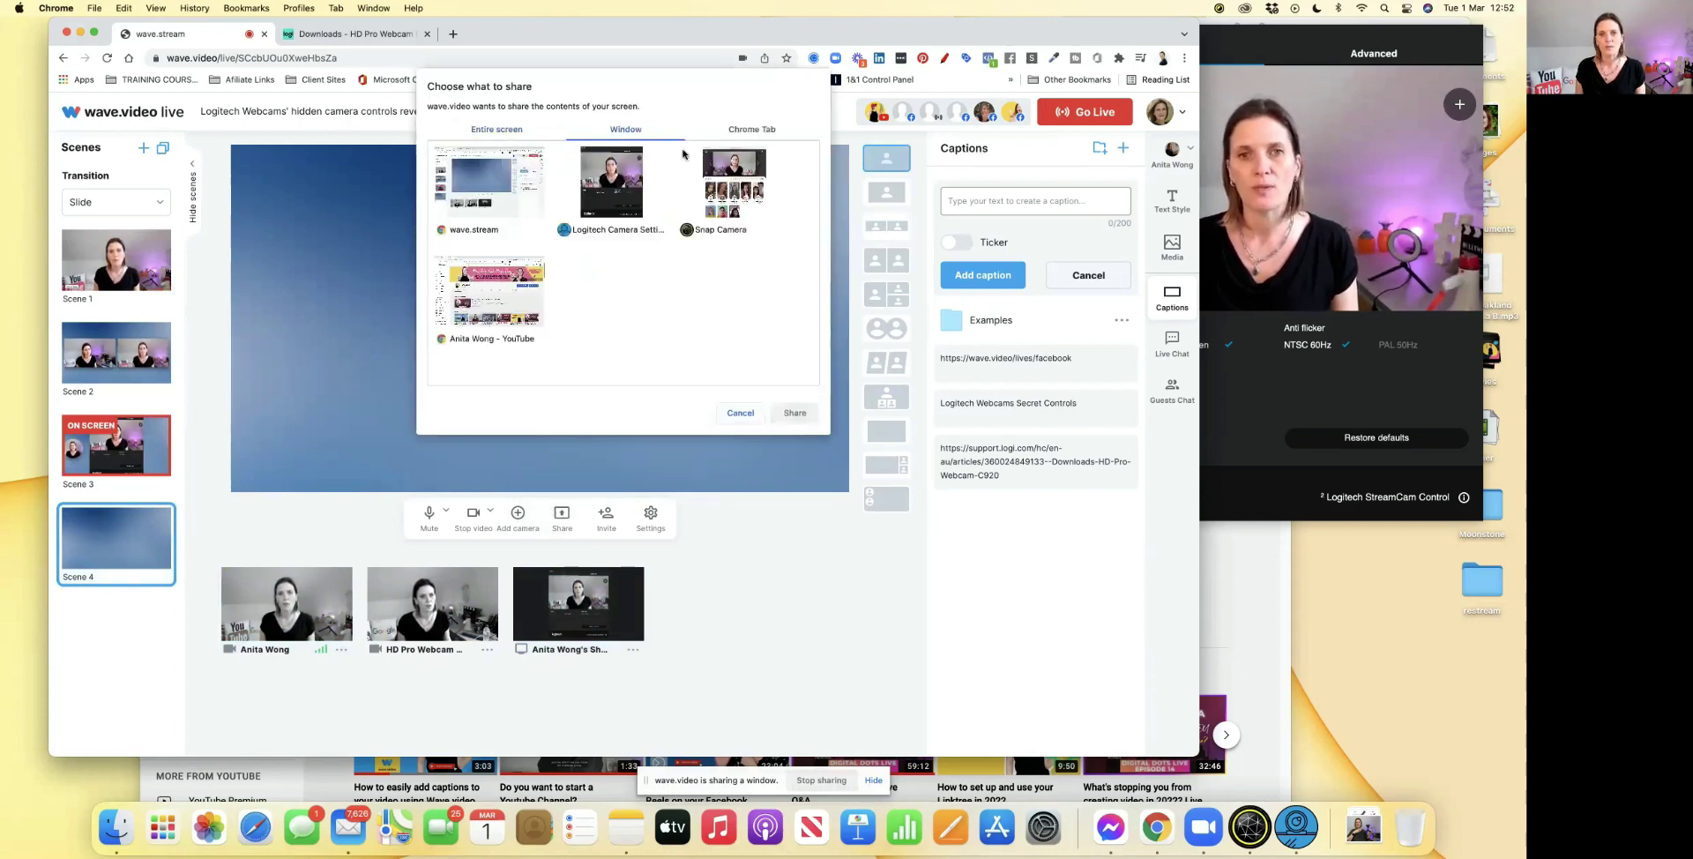
{"action": "left_click", "coordinate": [725, 173]}
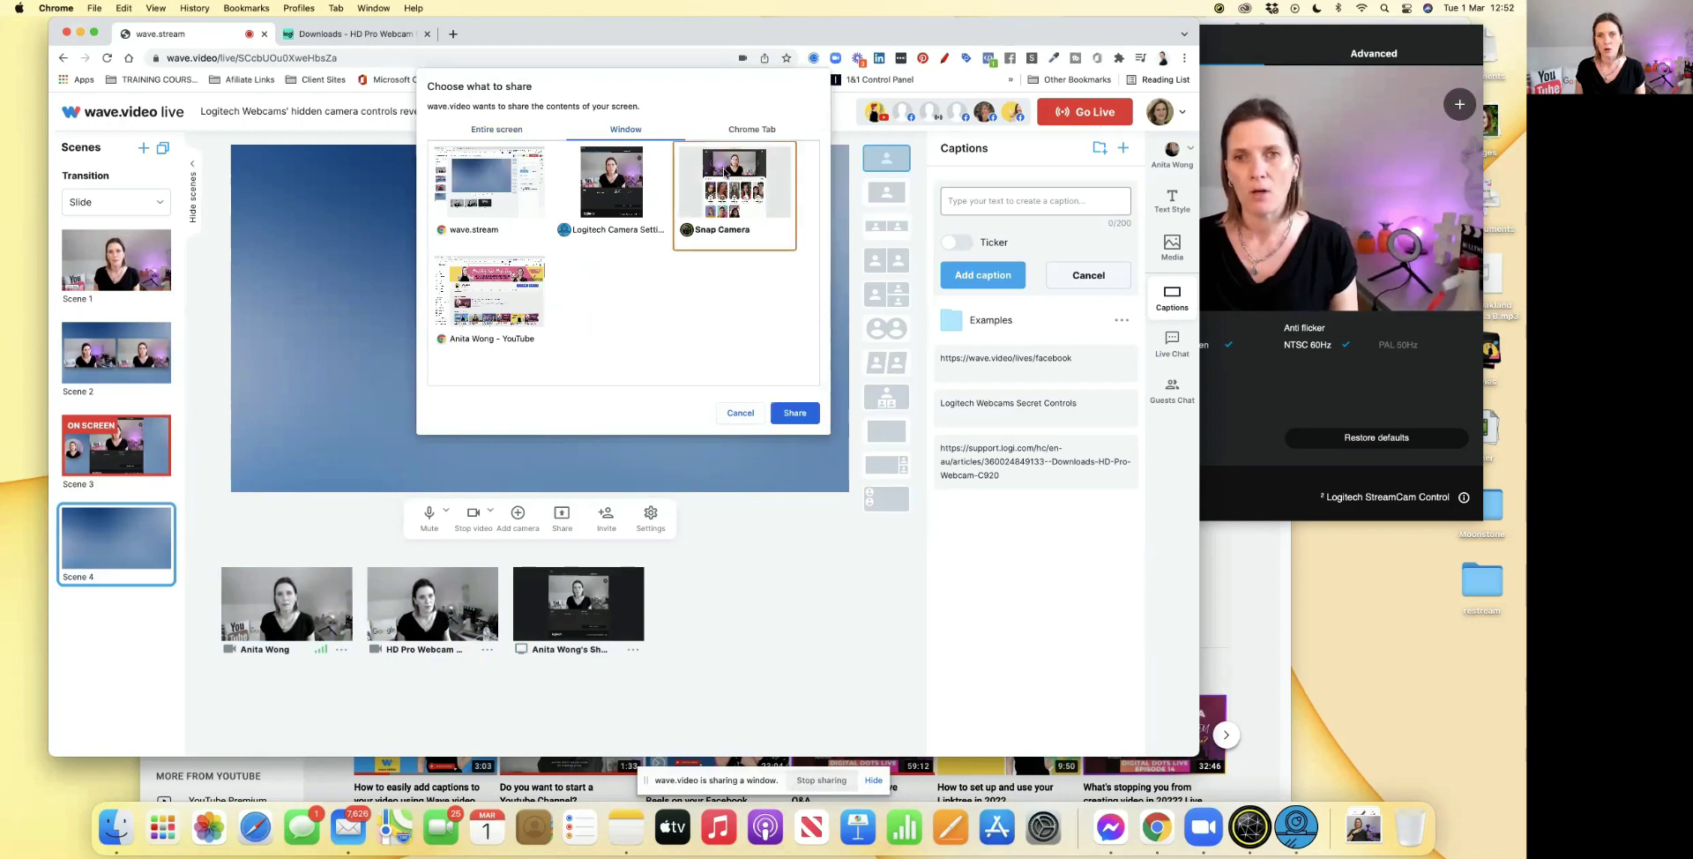
{"action": "left_click", "coordinate": [797, 411]}
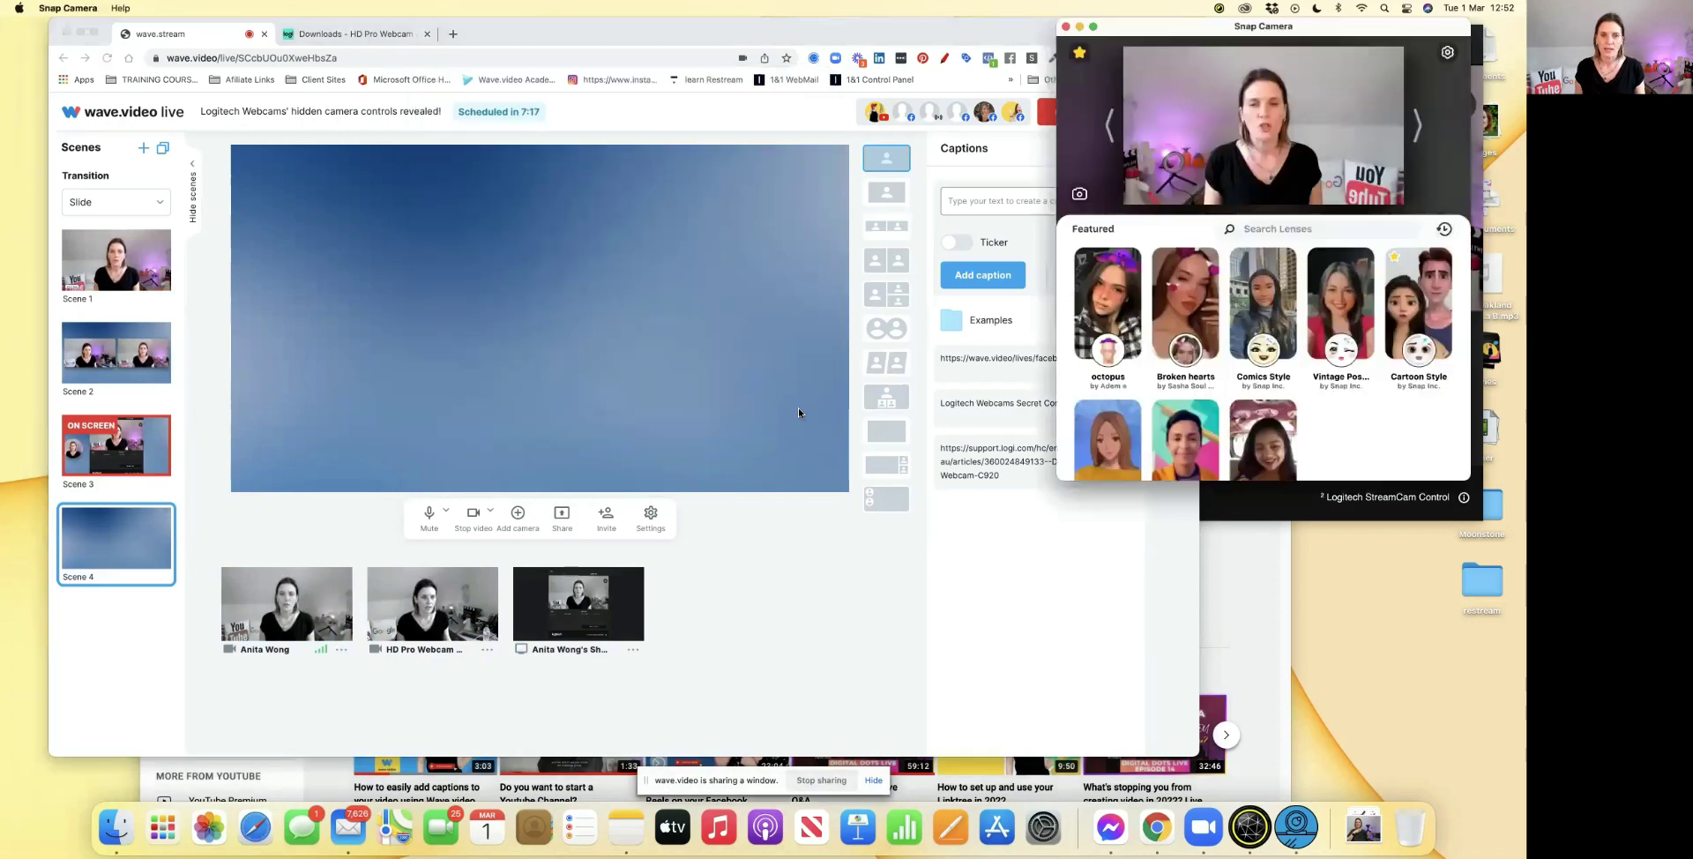
Step: Show the Snap Camera share and the webcam on Scene 4's stage
{"action": "left_click", "coordinate": [842, 591]}
{"action": "left_click", "coordinate": [710, 592]}
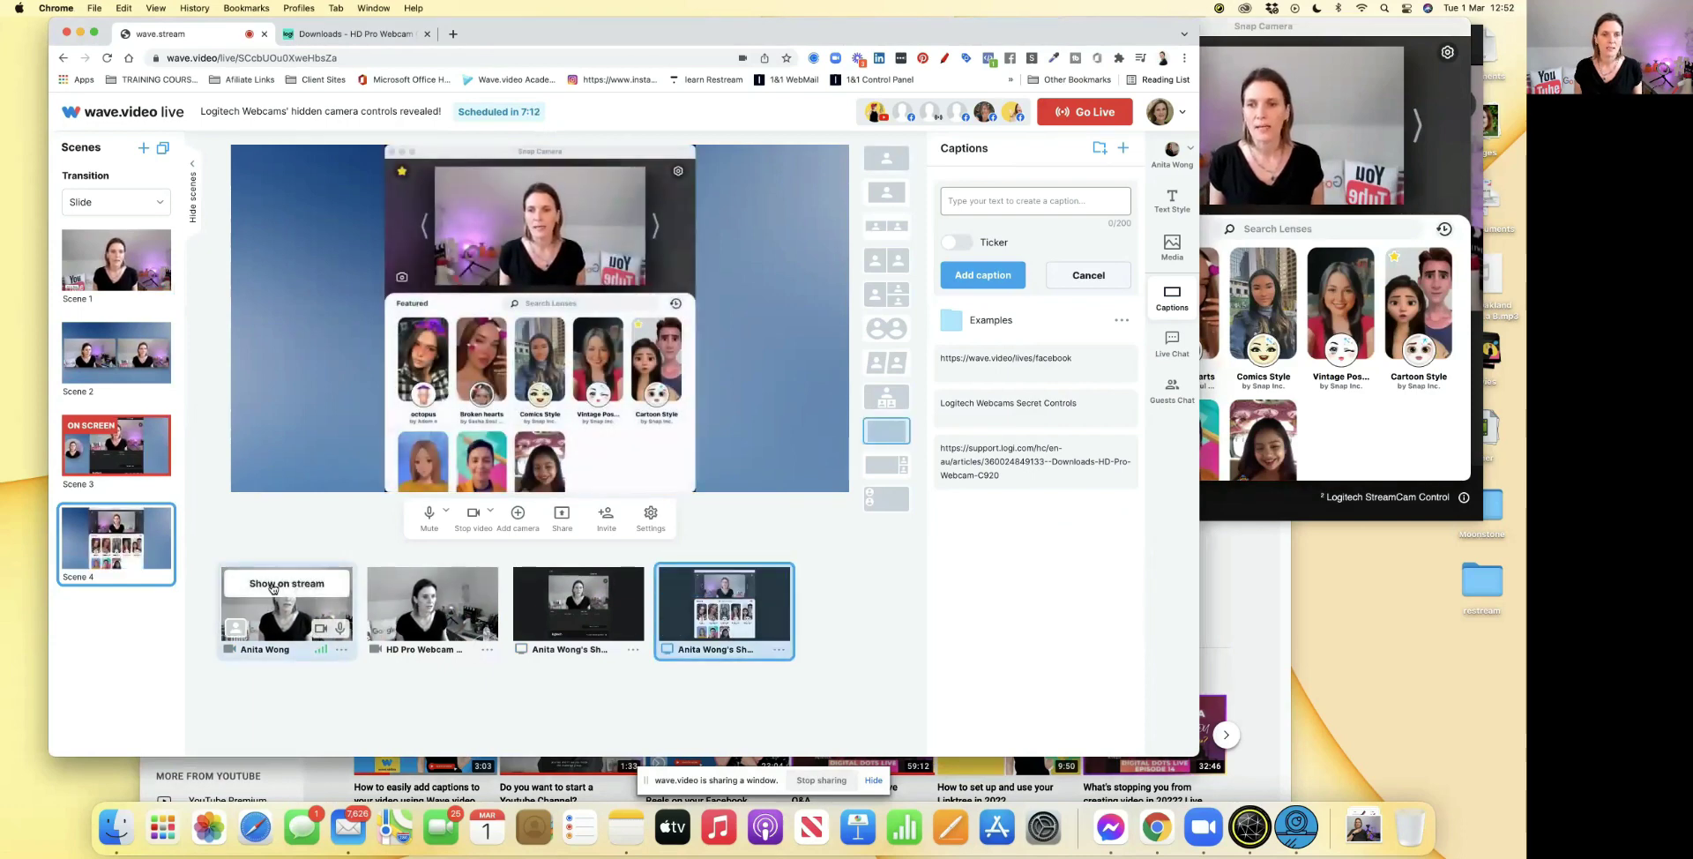
{"action": "left_click", "coordinate": [273, 583]}
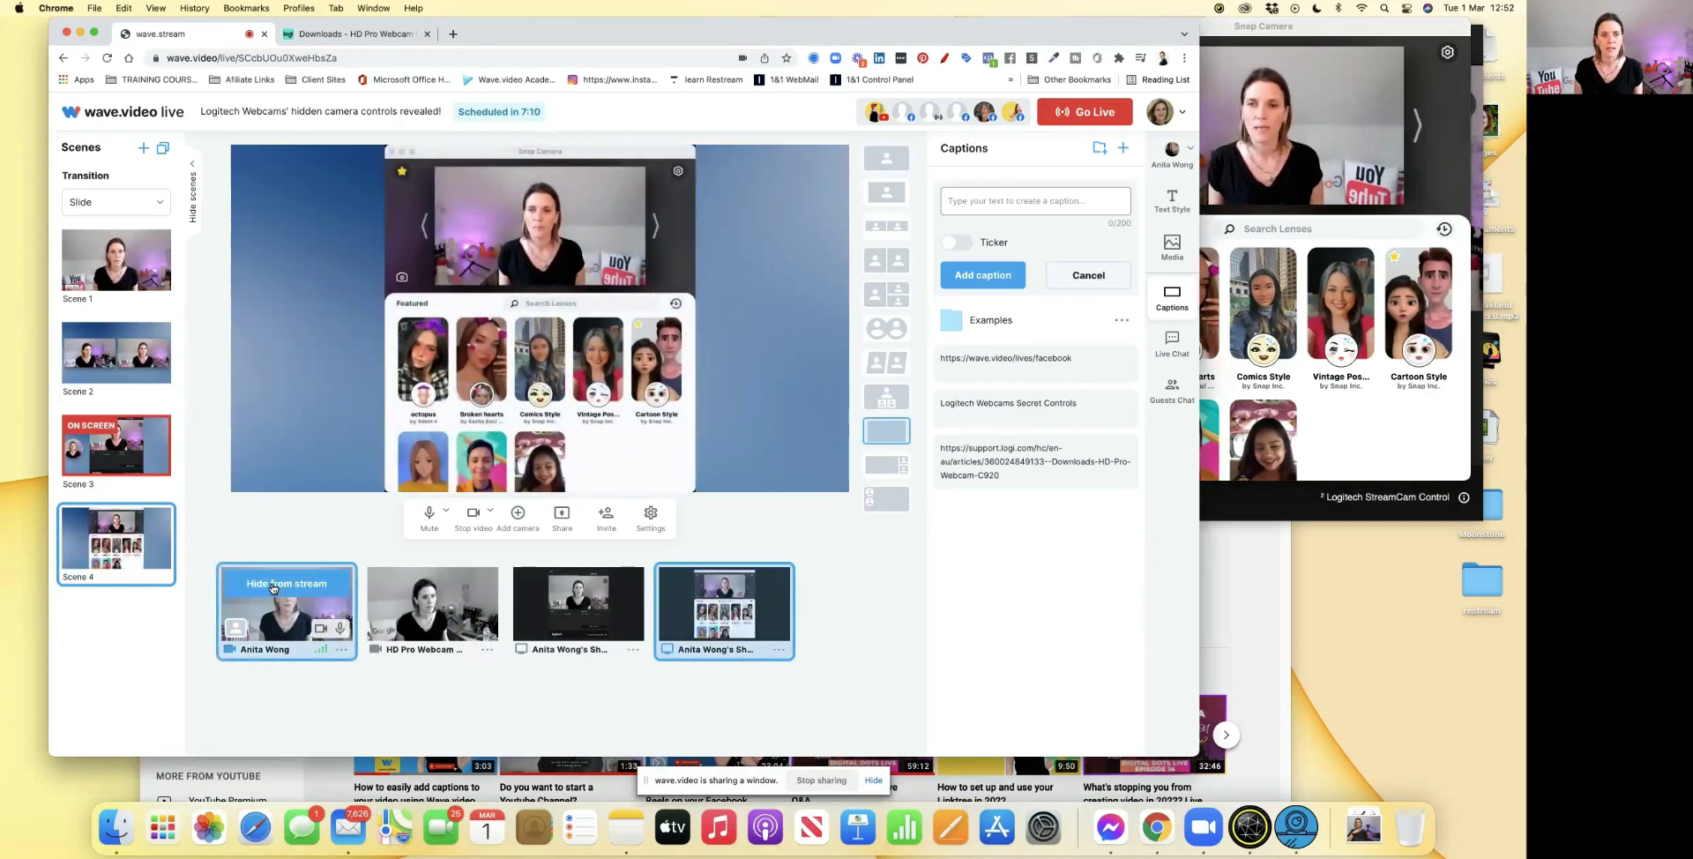
Step: Apply the circular-bubble layout to Scene 4 and enlarge the camera bubble on the left
{"action": "mouse_move", "coordinate": [882, 507]}
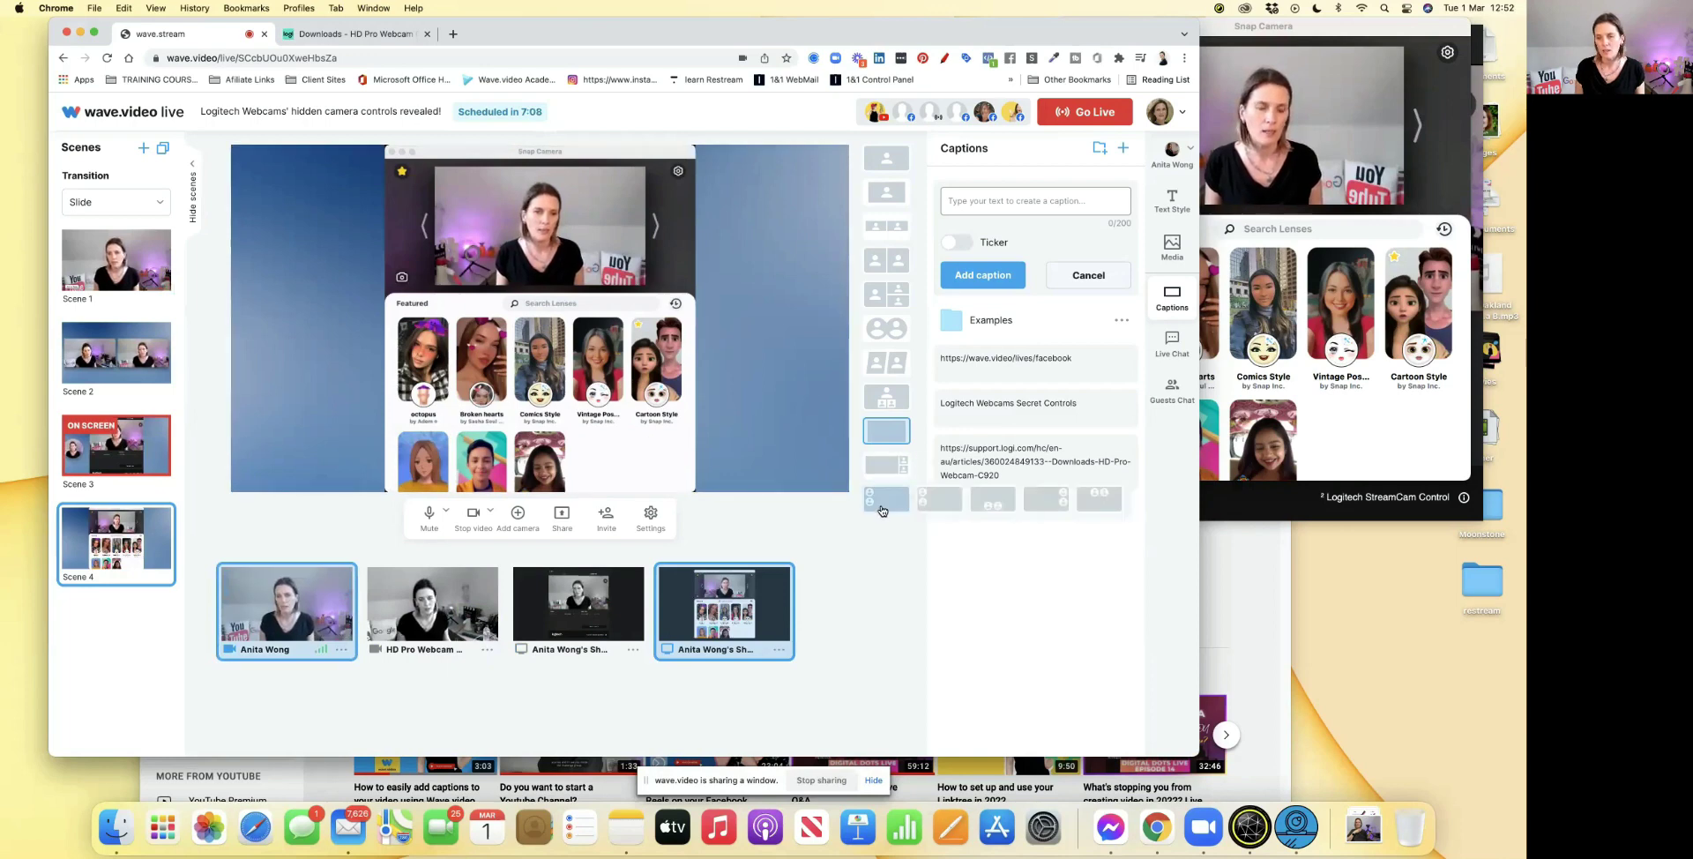
{"action": "mouse_move", "coordinate": [306, 595]}
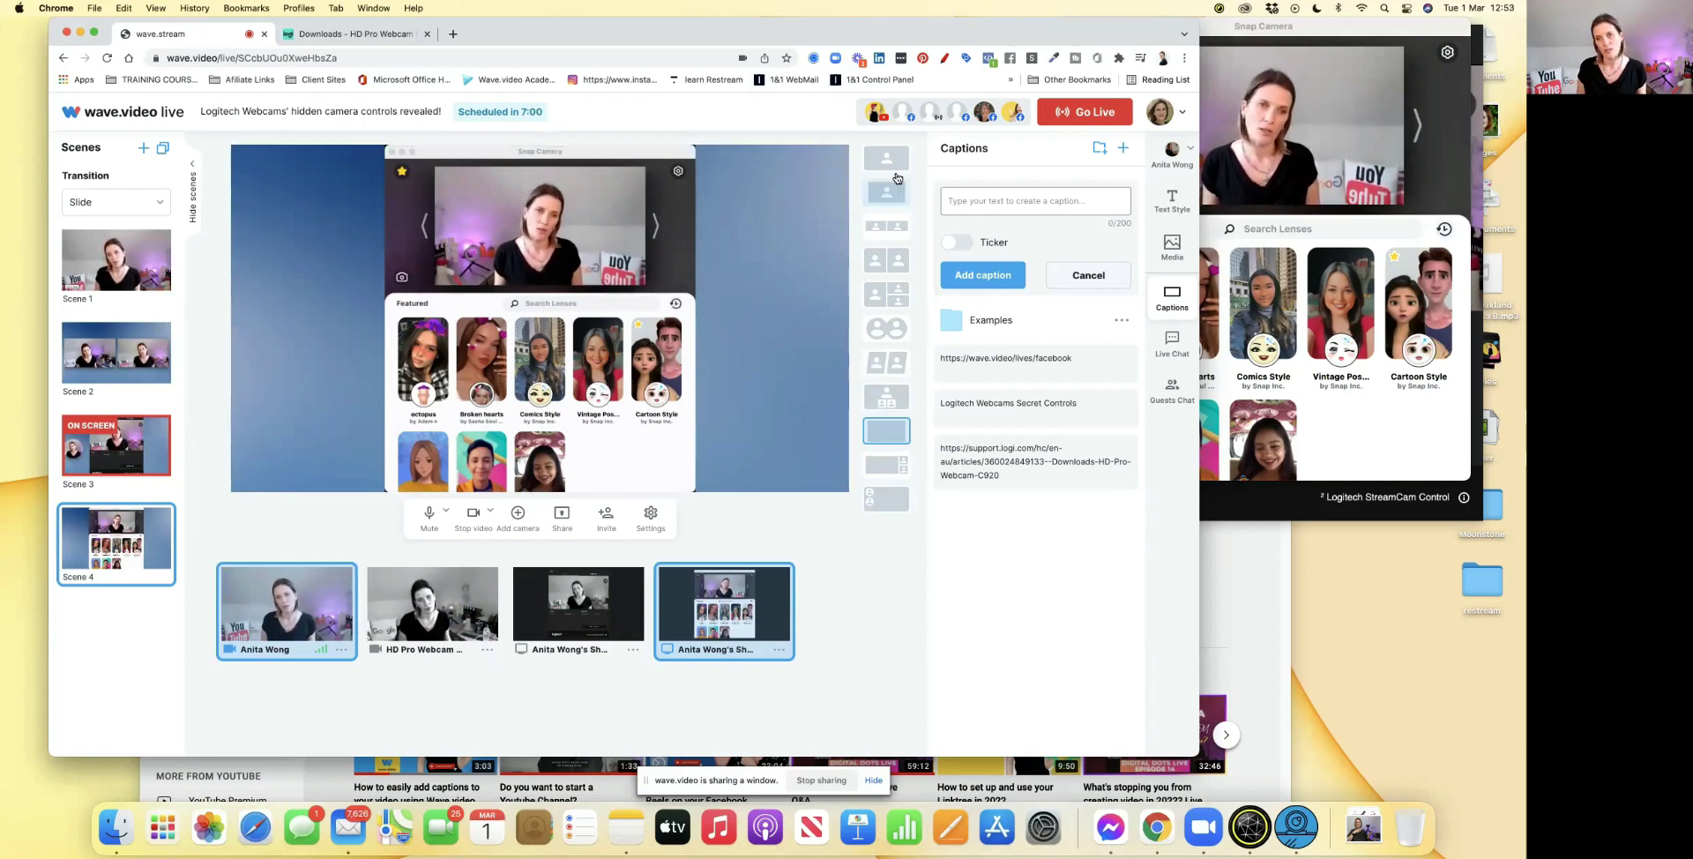
{"action": "left_click", "coordinate": [886, 500]}
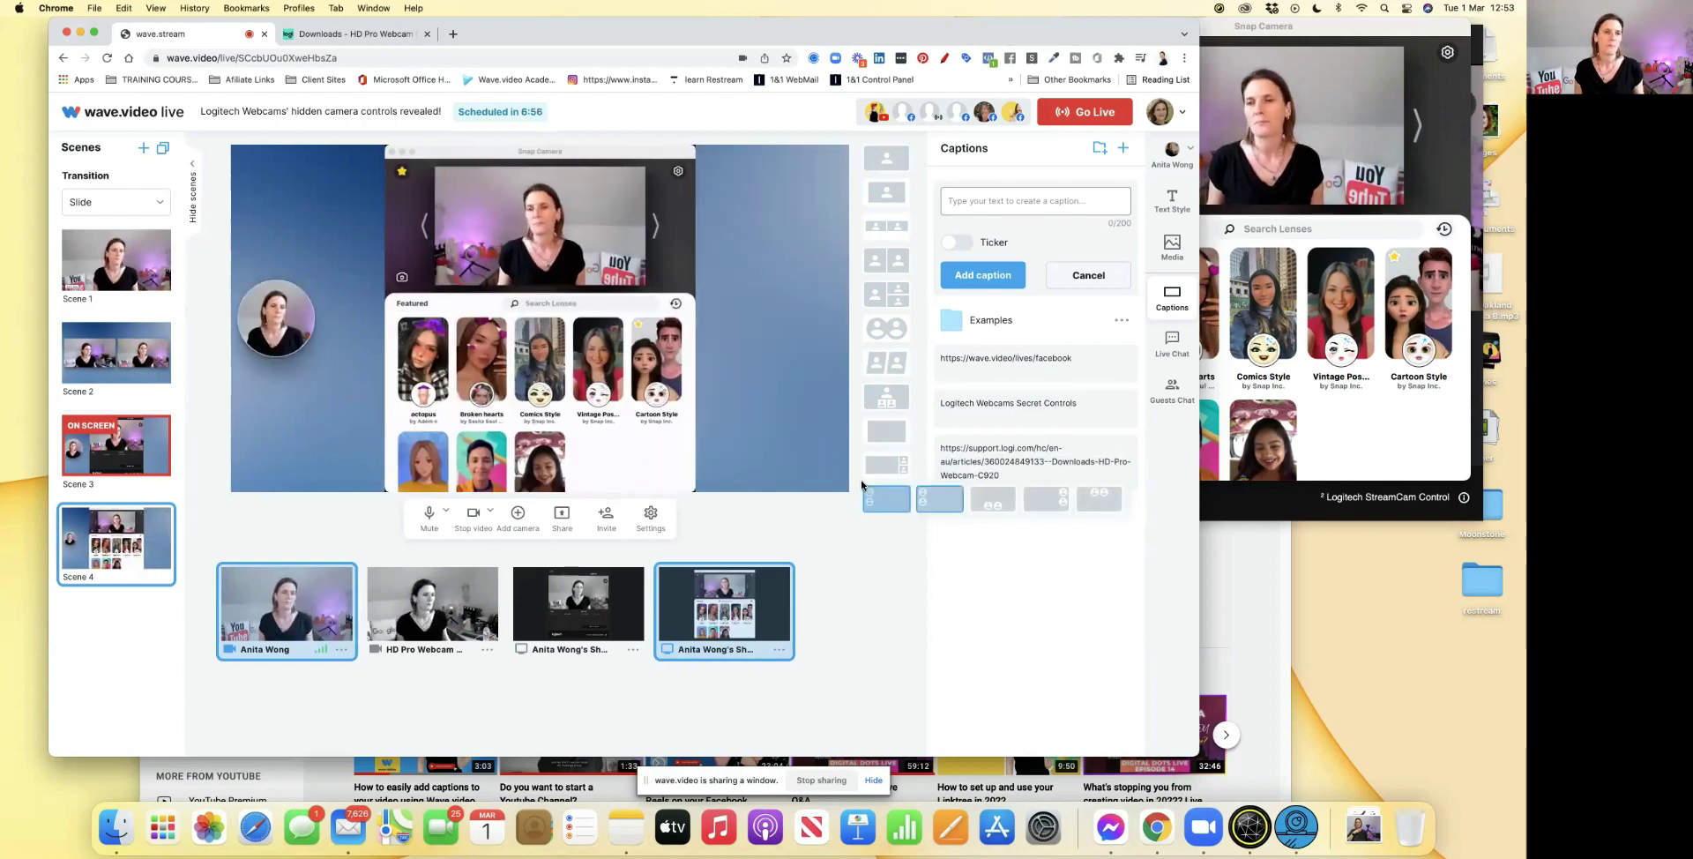
{"action": "left_click", "coordinate": [295, 343]}
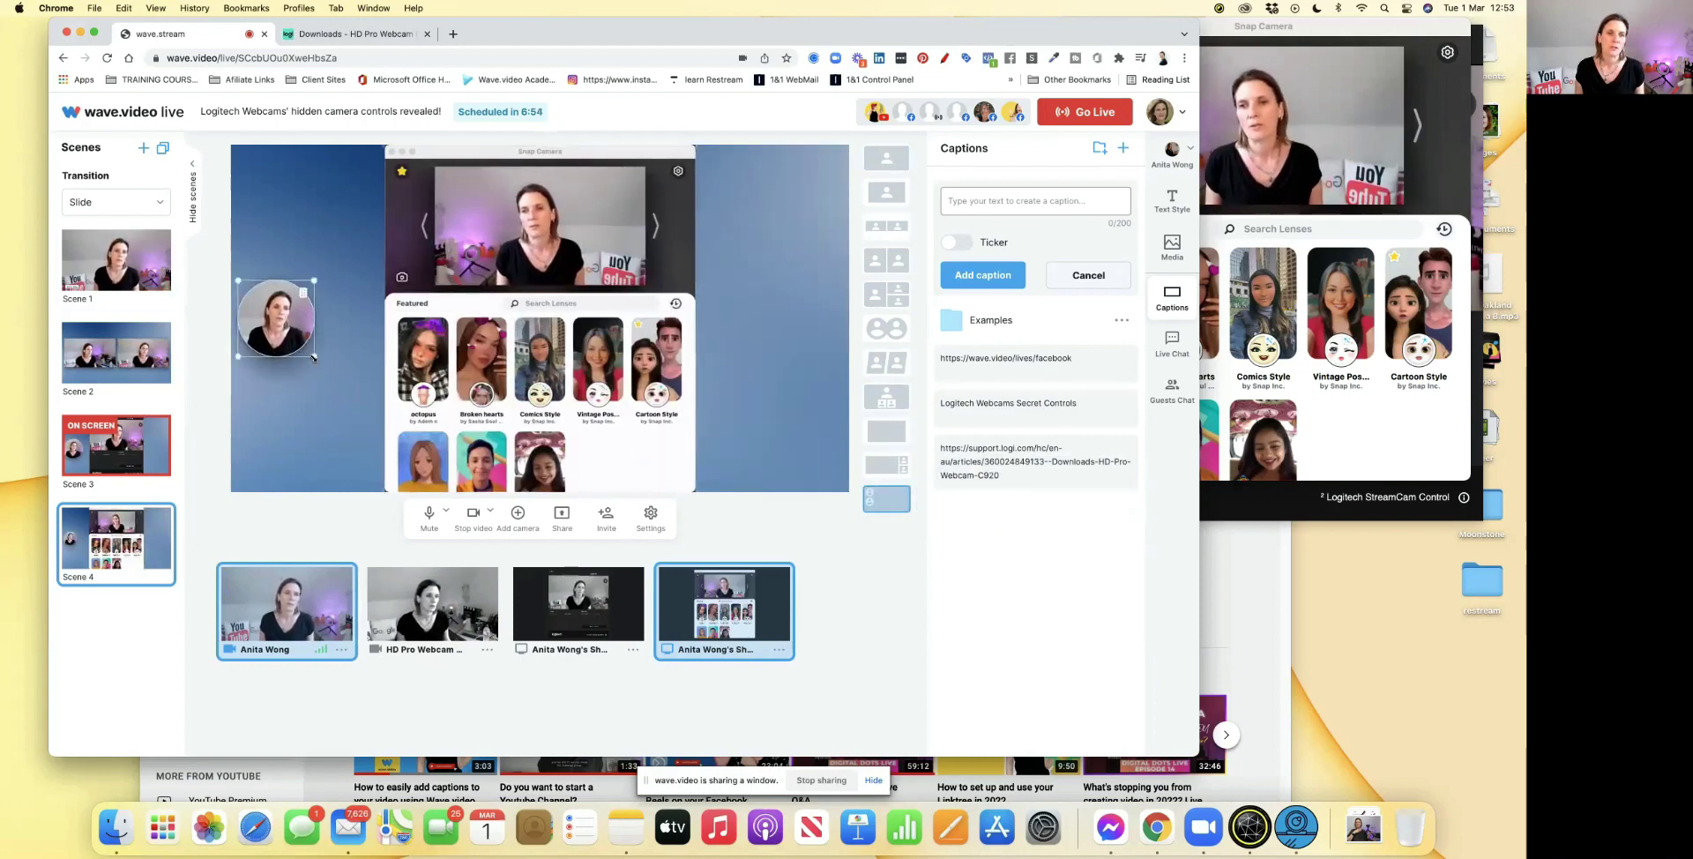
{"action": "left_click_drag", "start_coordinate": [339, 386], "coordinate": [344, 388]}
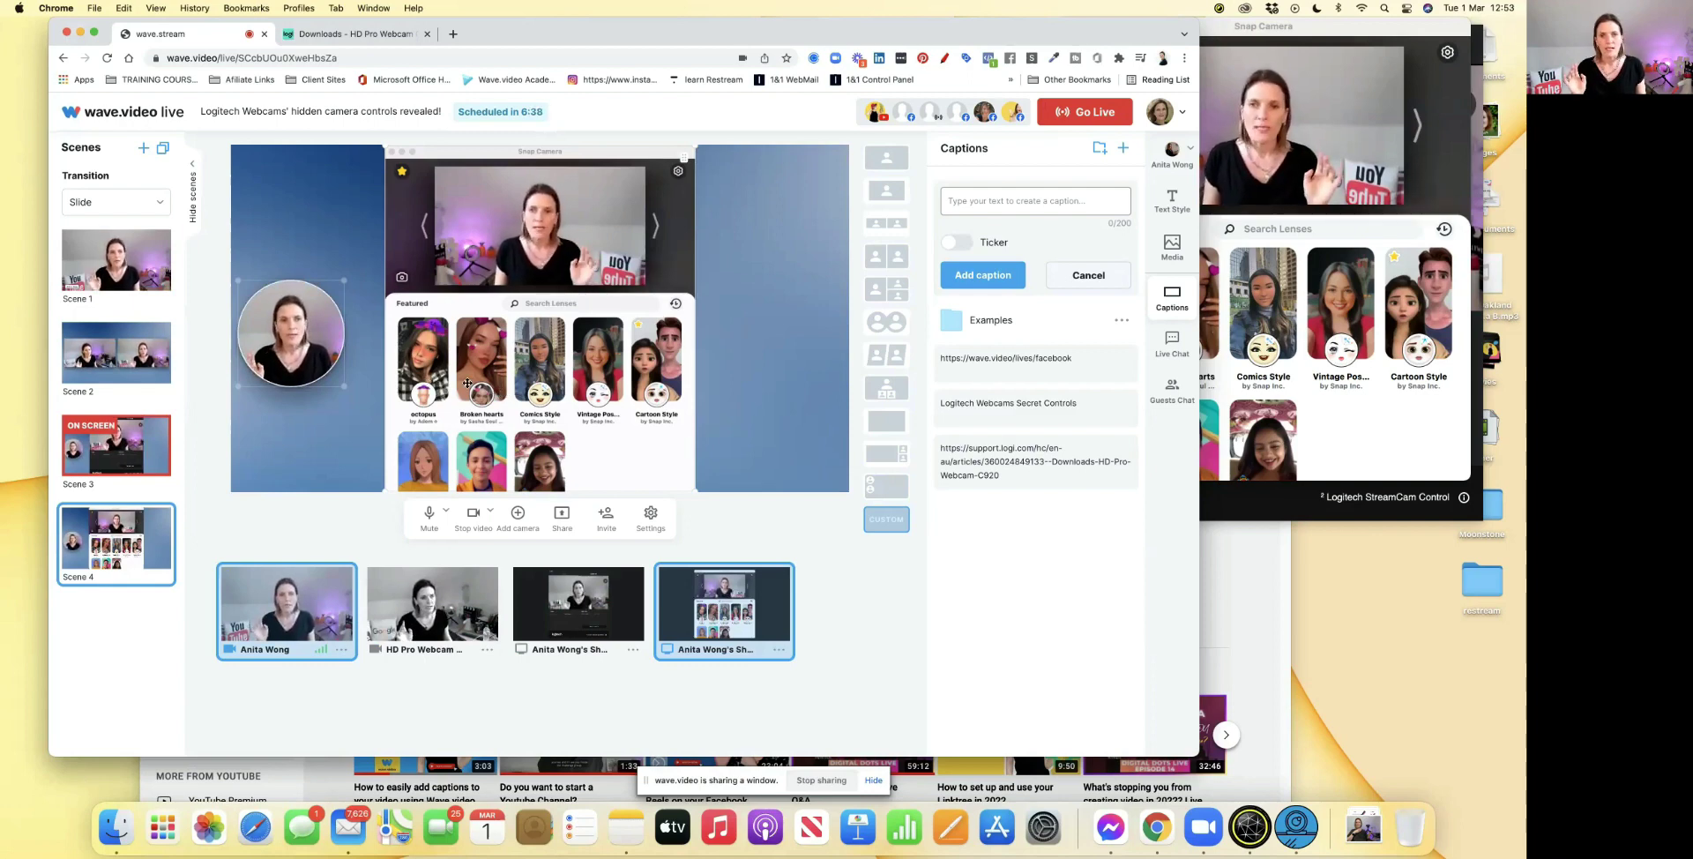
{"action": "mouse_move", "coordinate": [112, 256]}
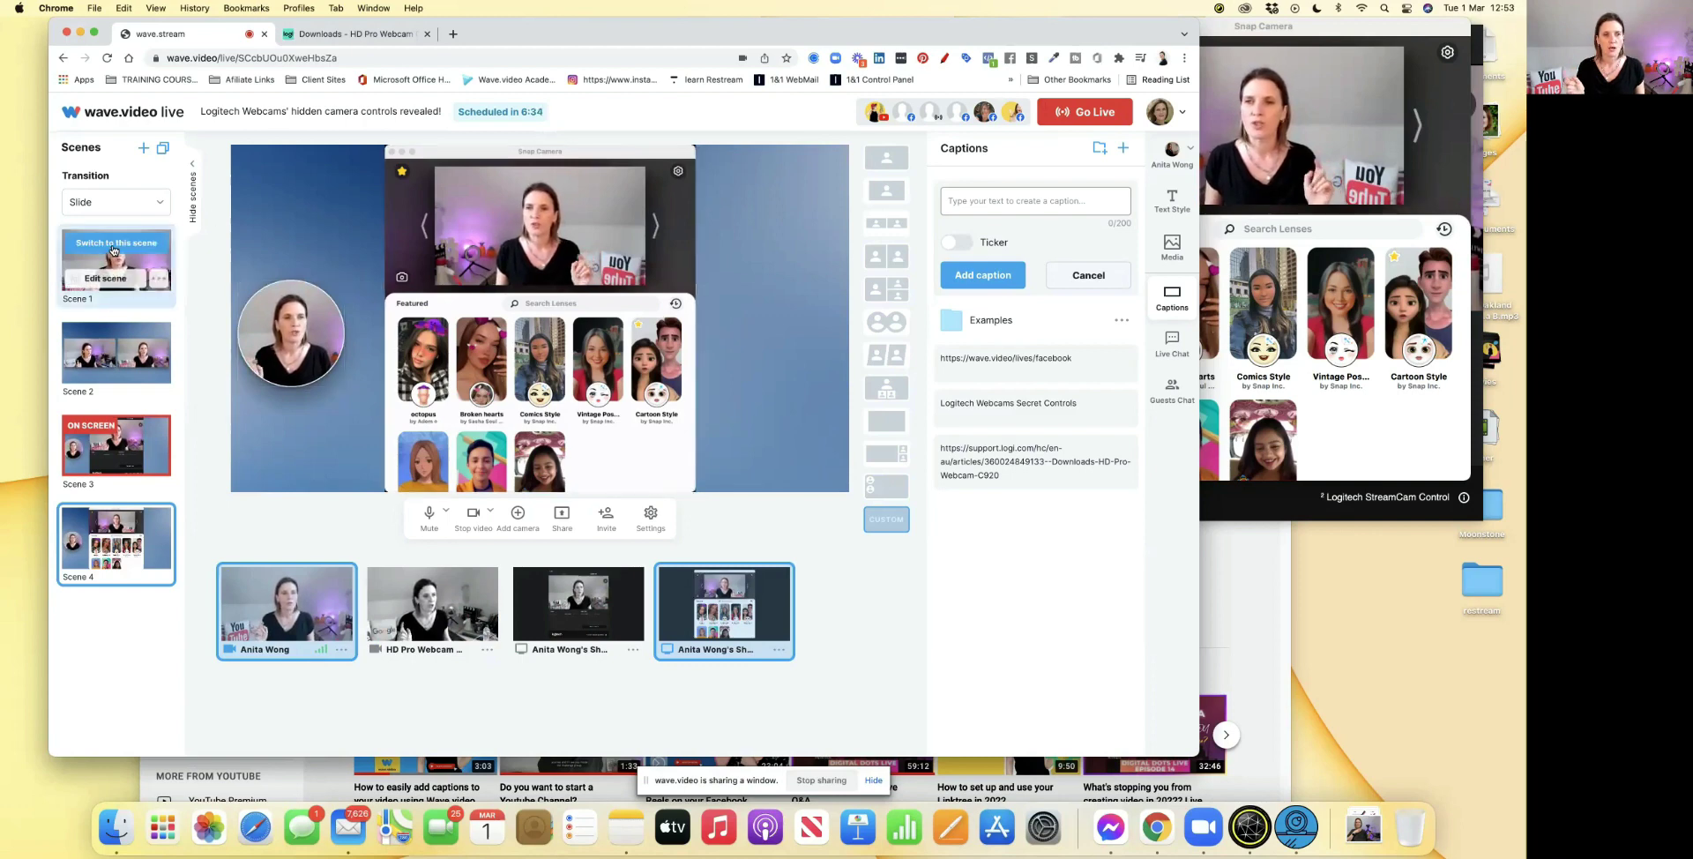
Step: Put Scene 1 back on air and pop Live Chat out into its own window
{"action": "left_click", "coordinate": [113, 251]}
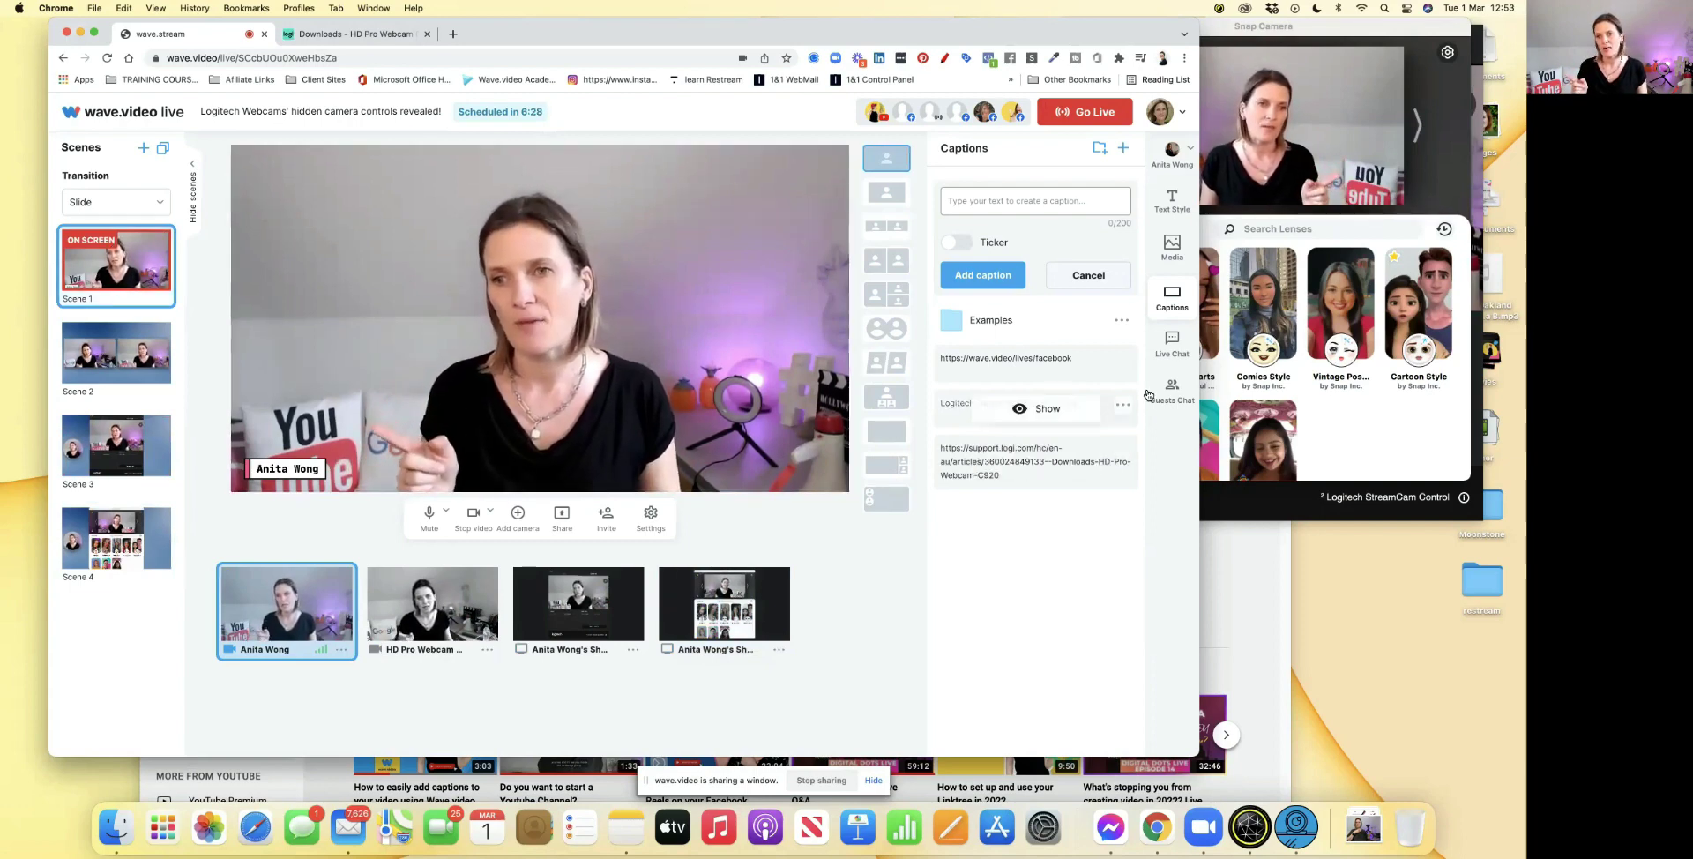
{"action": "left_click", "coordinate": [1168, 349]}
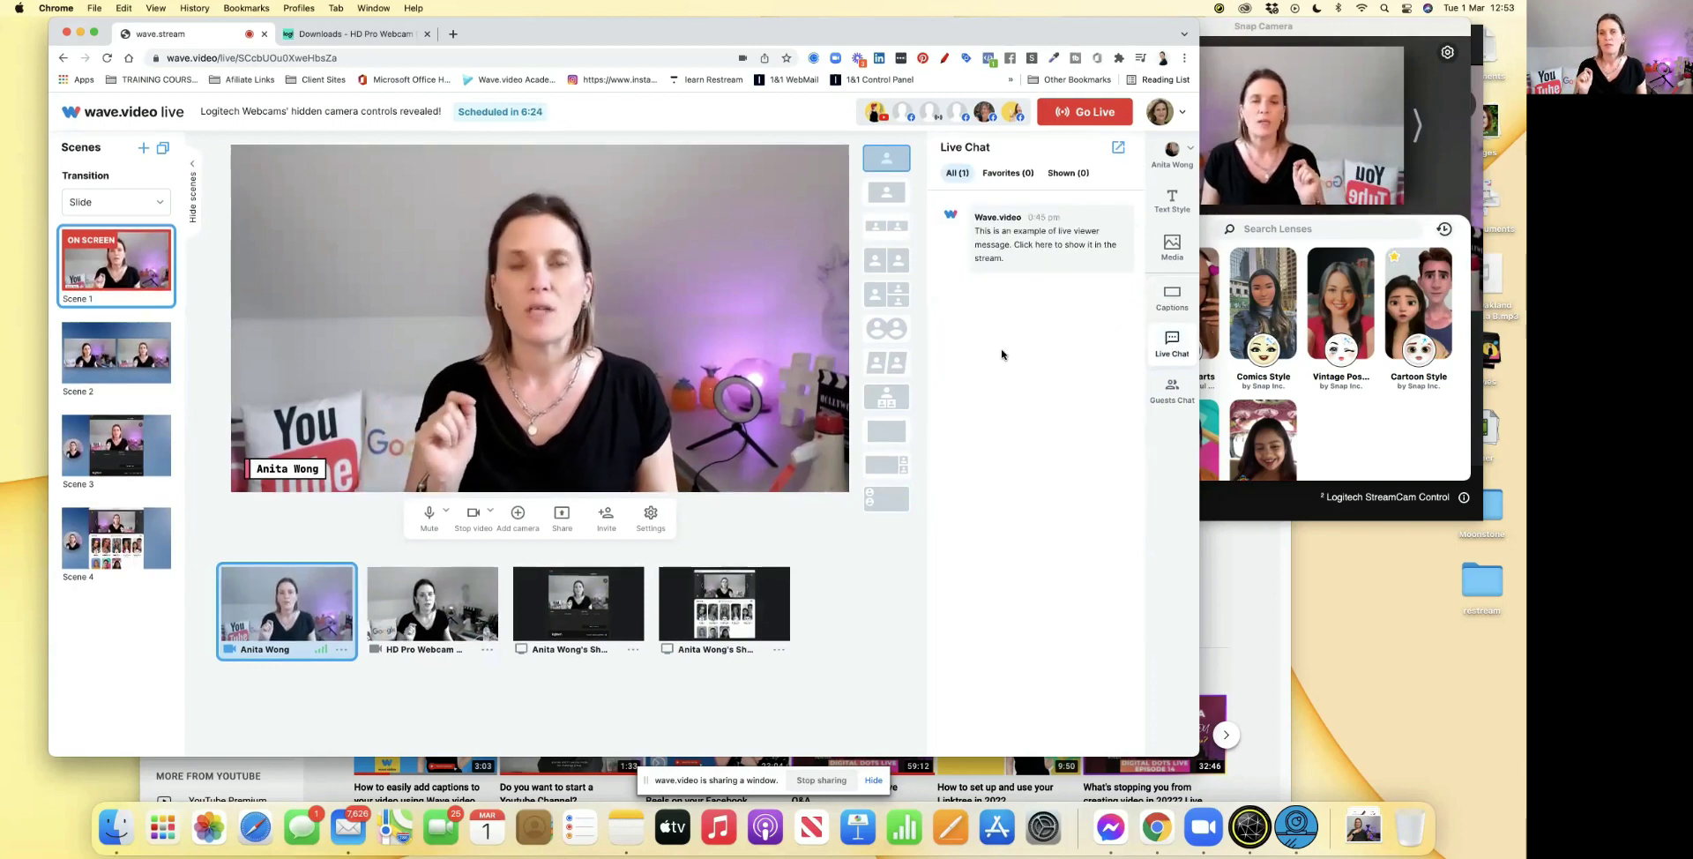
{"action": "left_click", "coordinate": [1118, 150]}
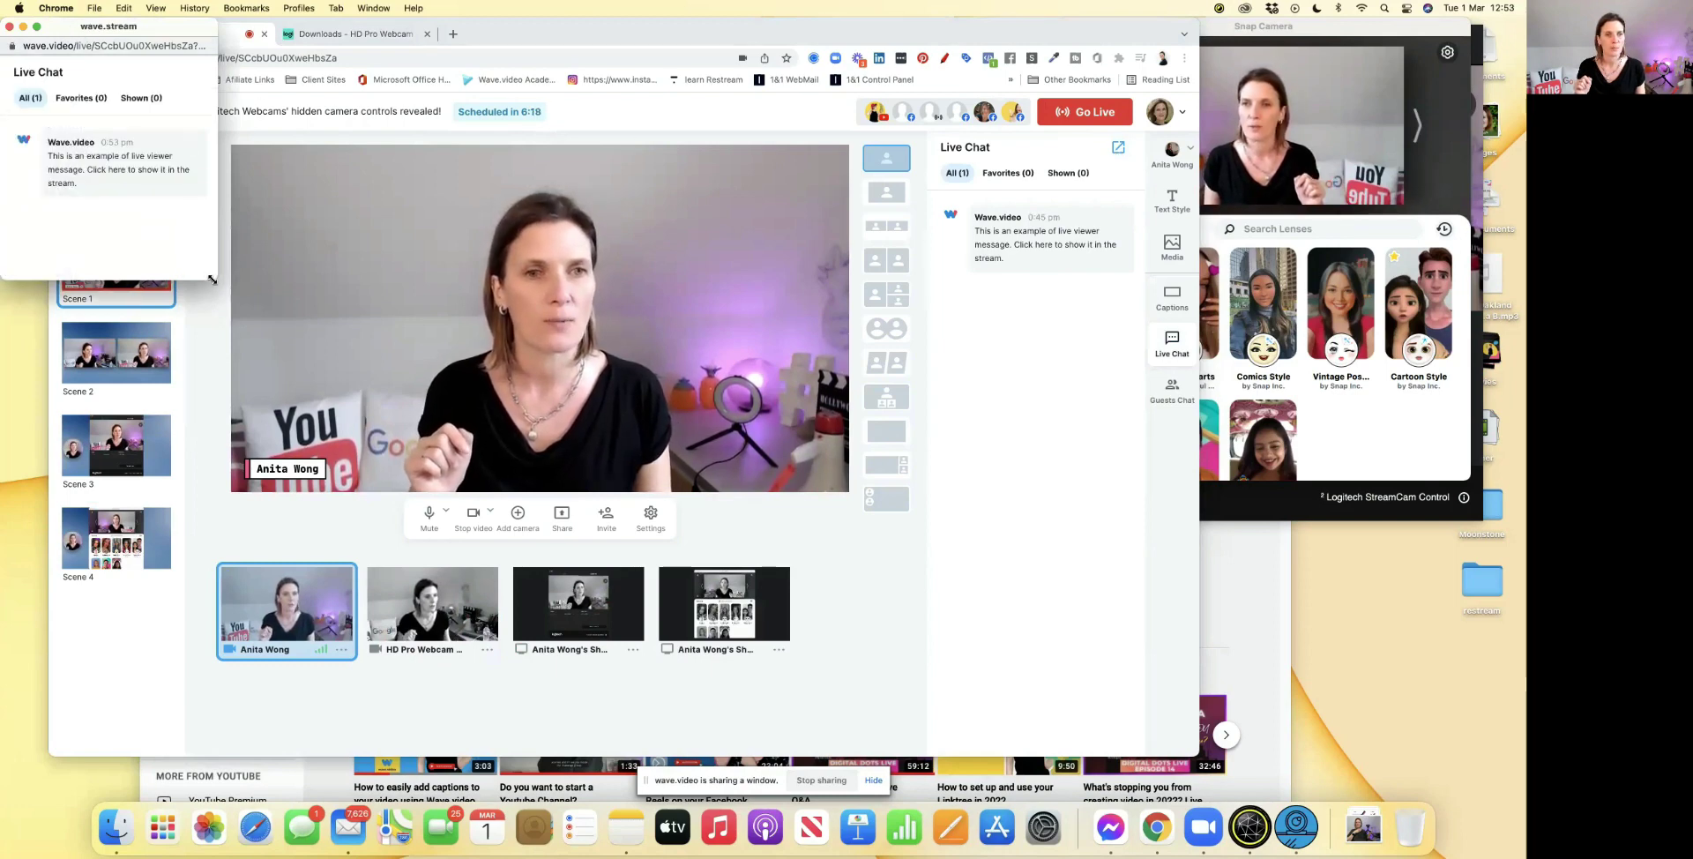
Step: Enlarge the chat popup, move it to the right, and open Guests Chat in the studio
{"action": "left_click_drag", "start_coordinate": [212, 277], "coordinate": [313, 474]}
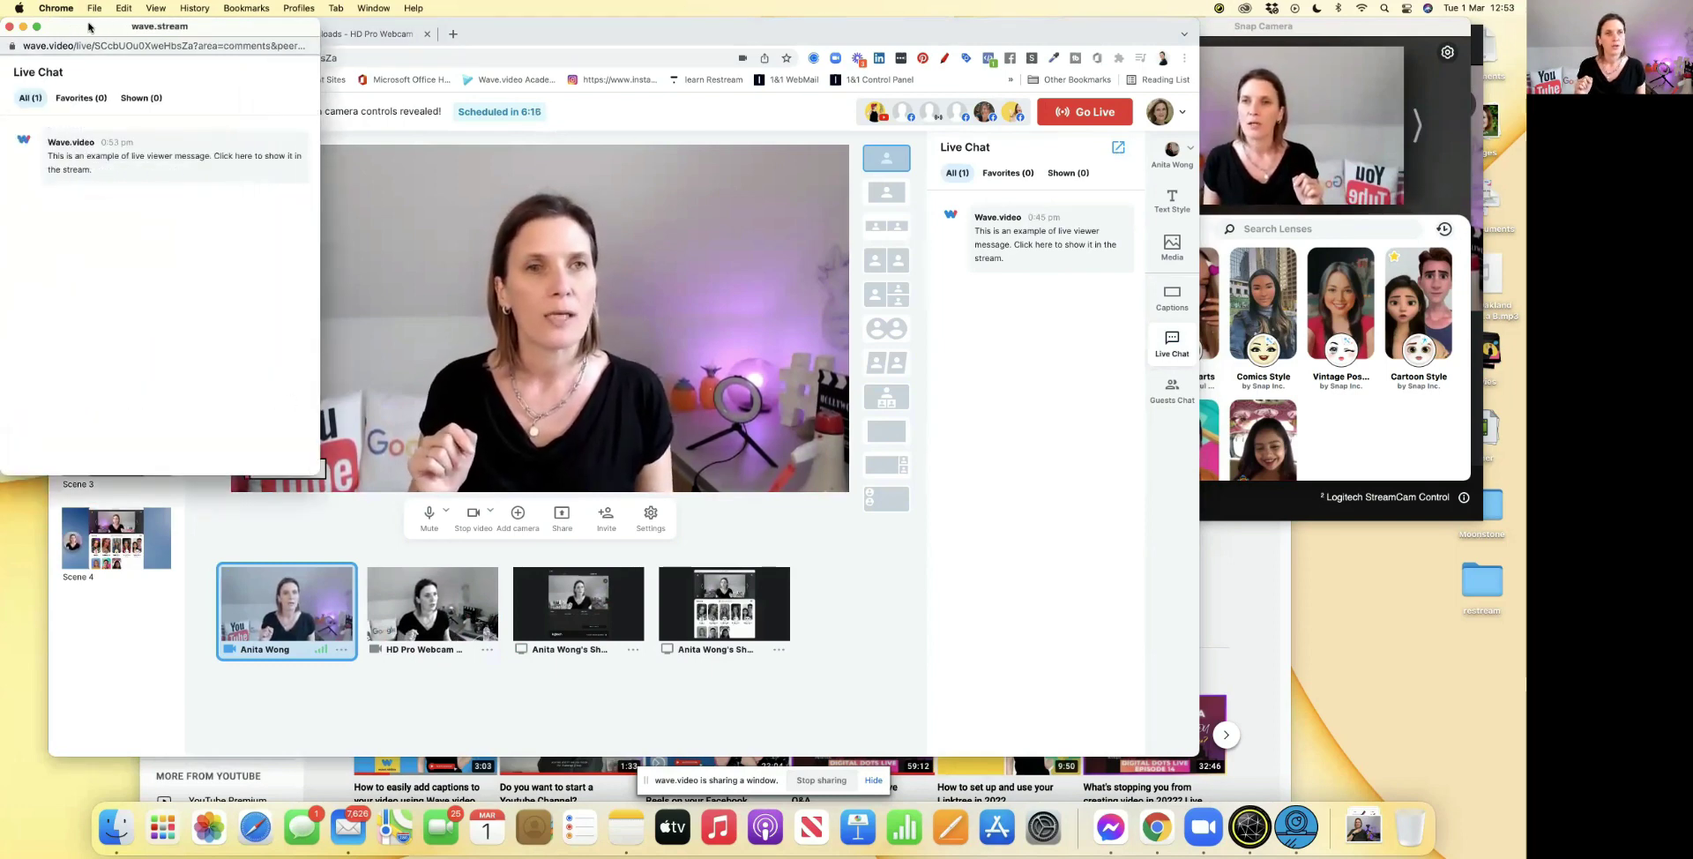
{"action": "left_click_drag", "start_coordinate": [88, 27], "coordinate": [1277, 351]}
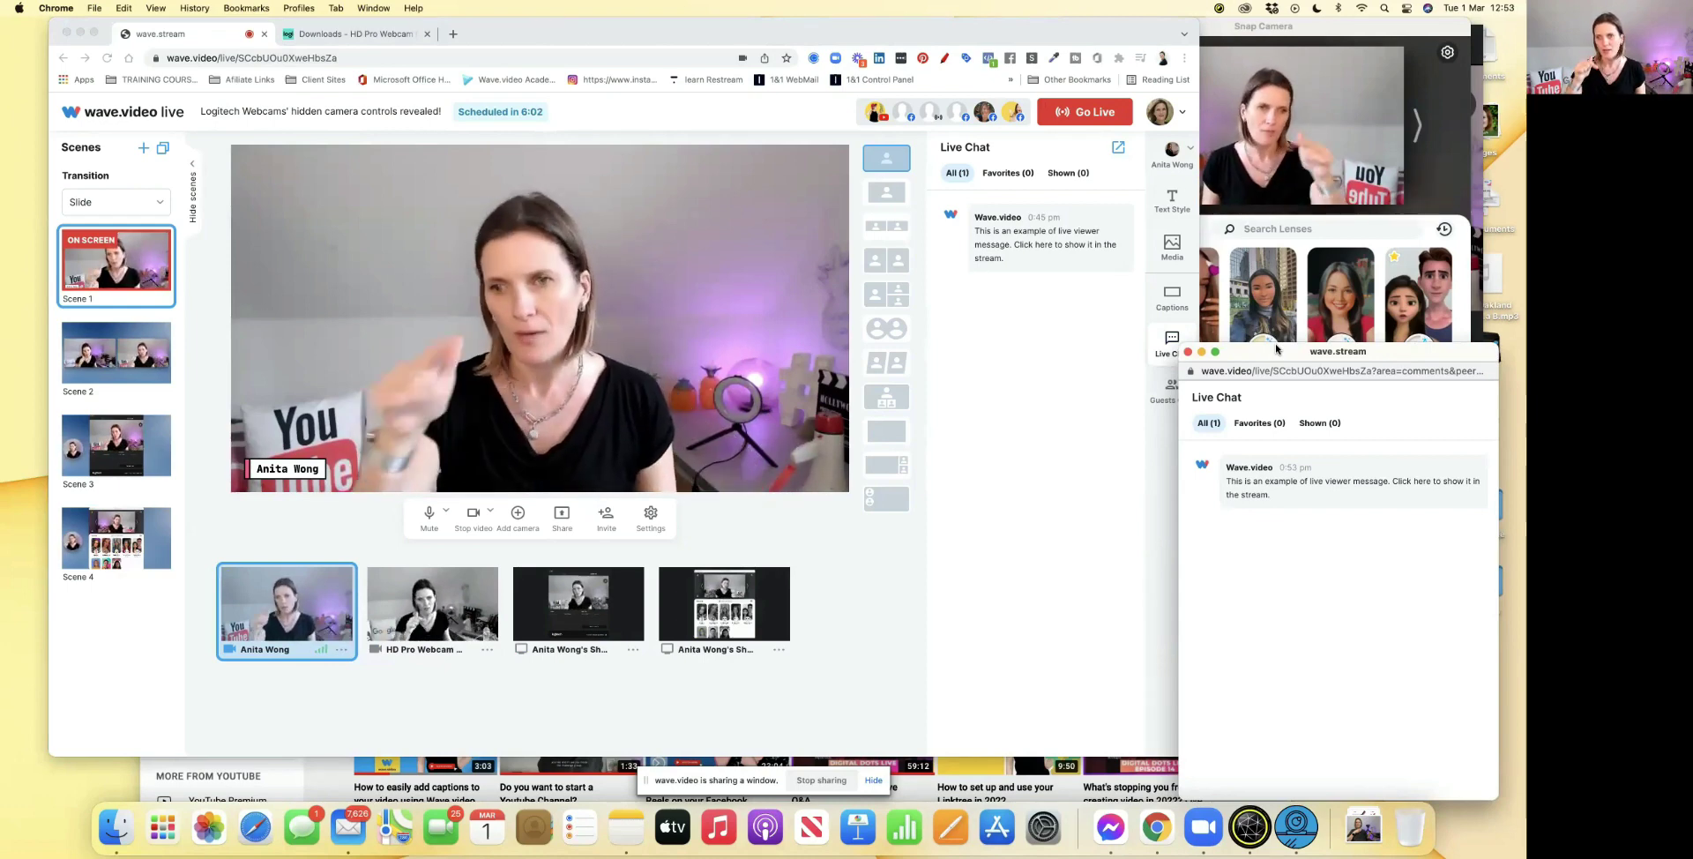
{"action": "left_click", "coordinate": [1166, 403]}
{"action": "left_click", "coordinate": [1166, 402]}
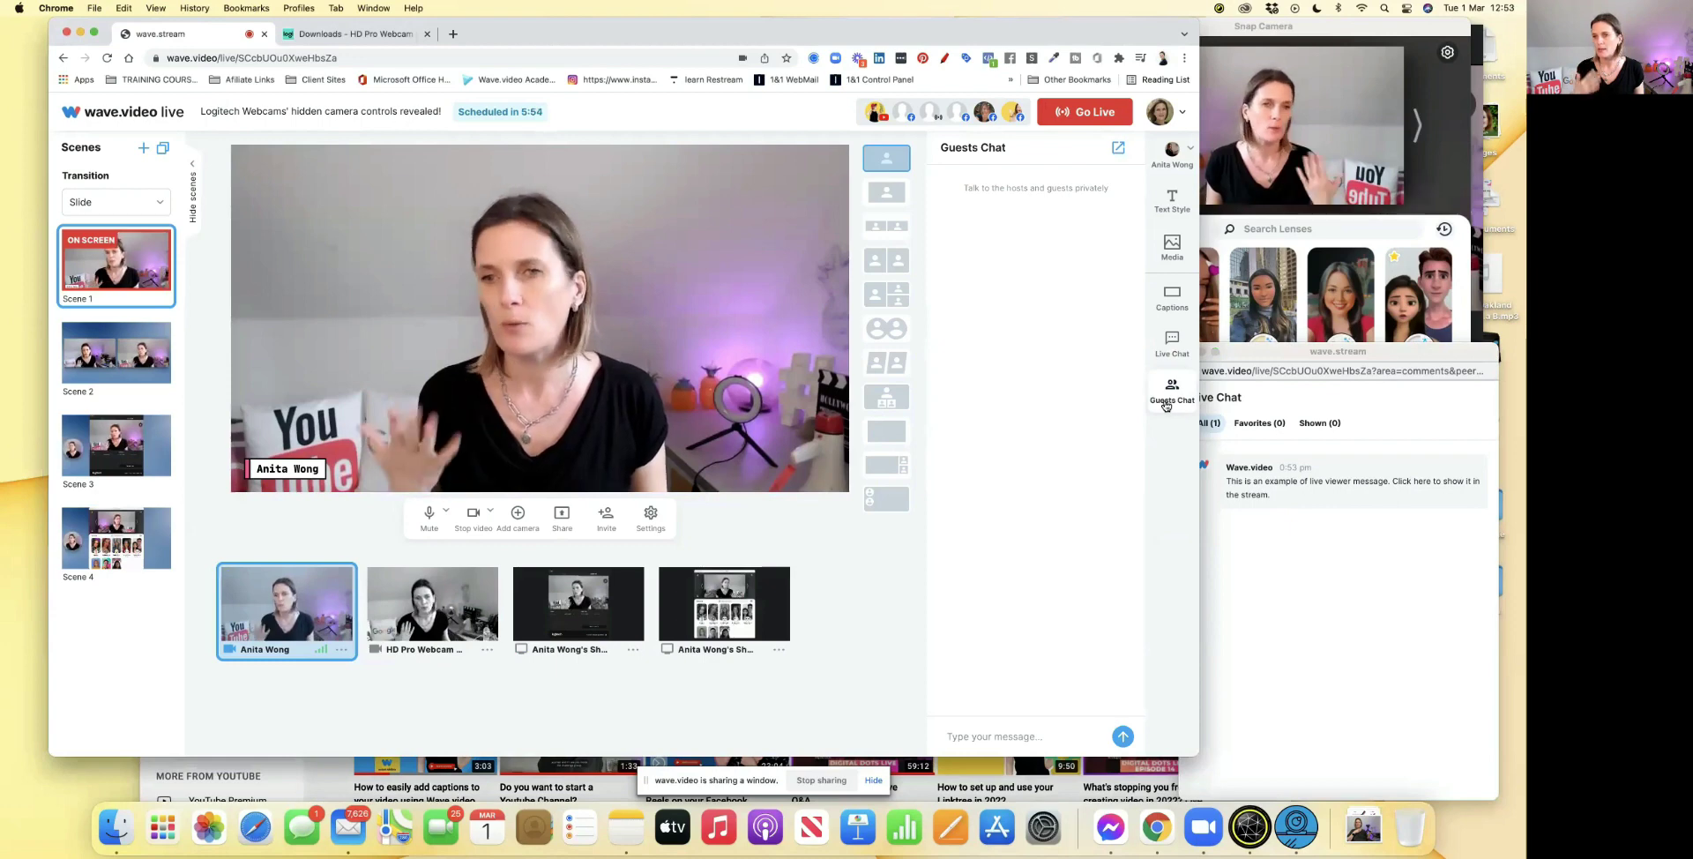
Step: Open the Media library from the side panel and scroll down through it
{"action": "left_click", "coordinate": [1172, 342]}
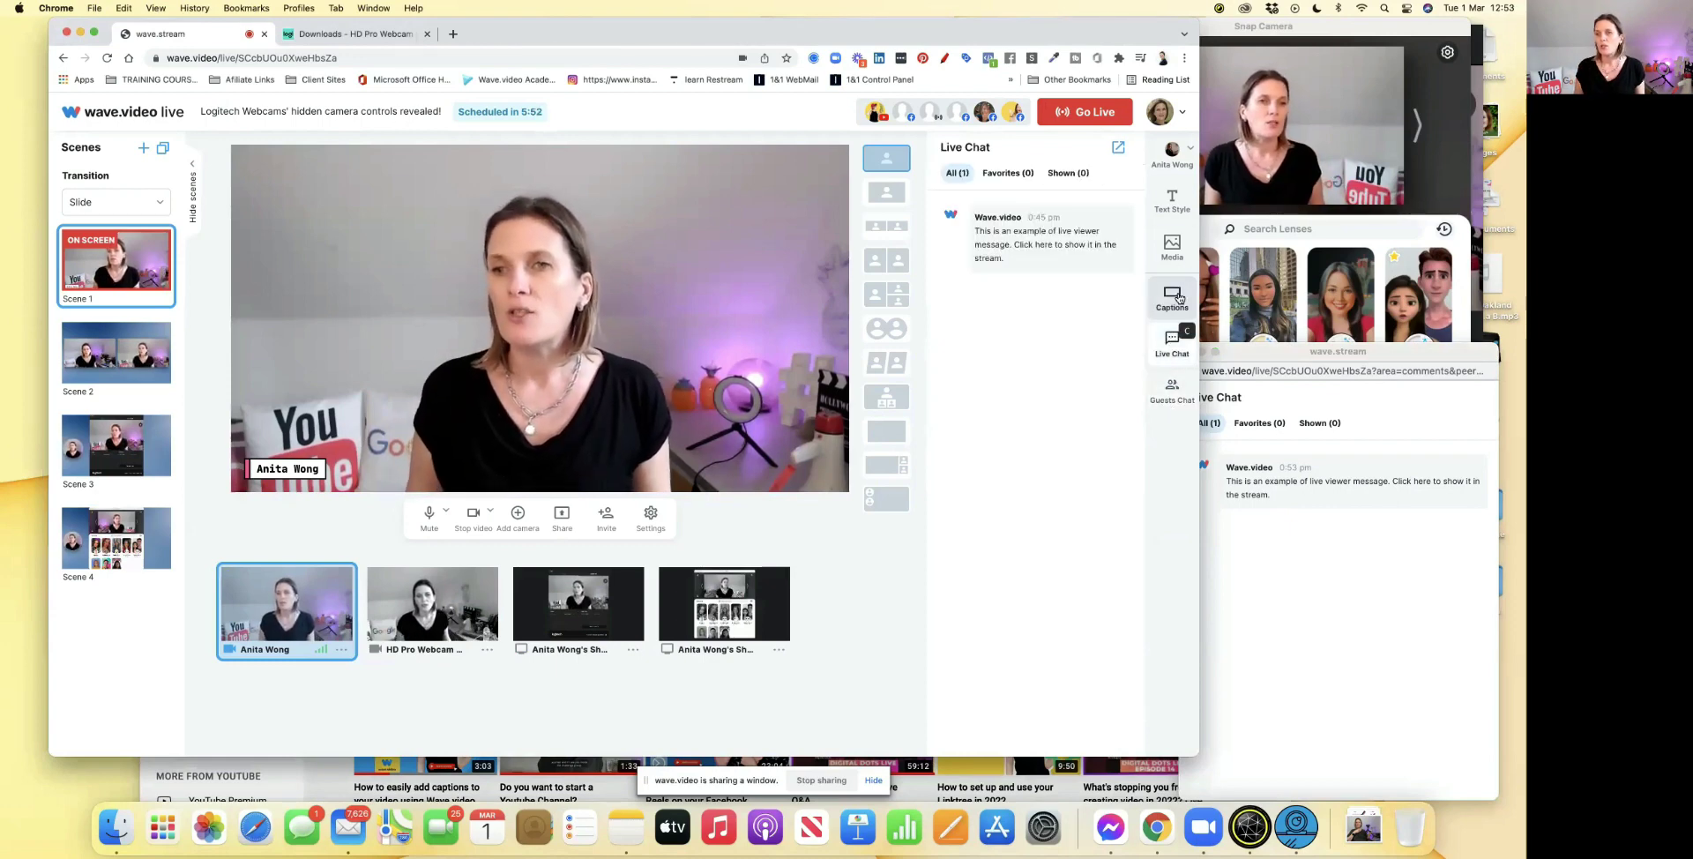
{"action": "left_click", "coordinate": [1179, 294]}
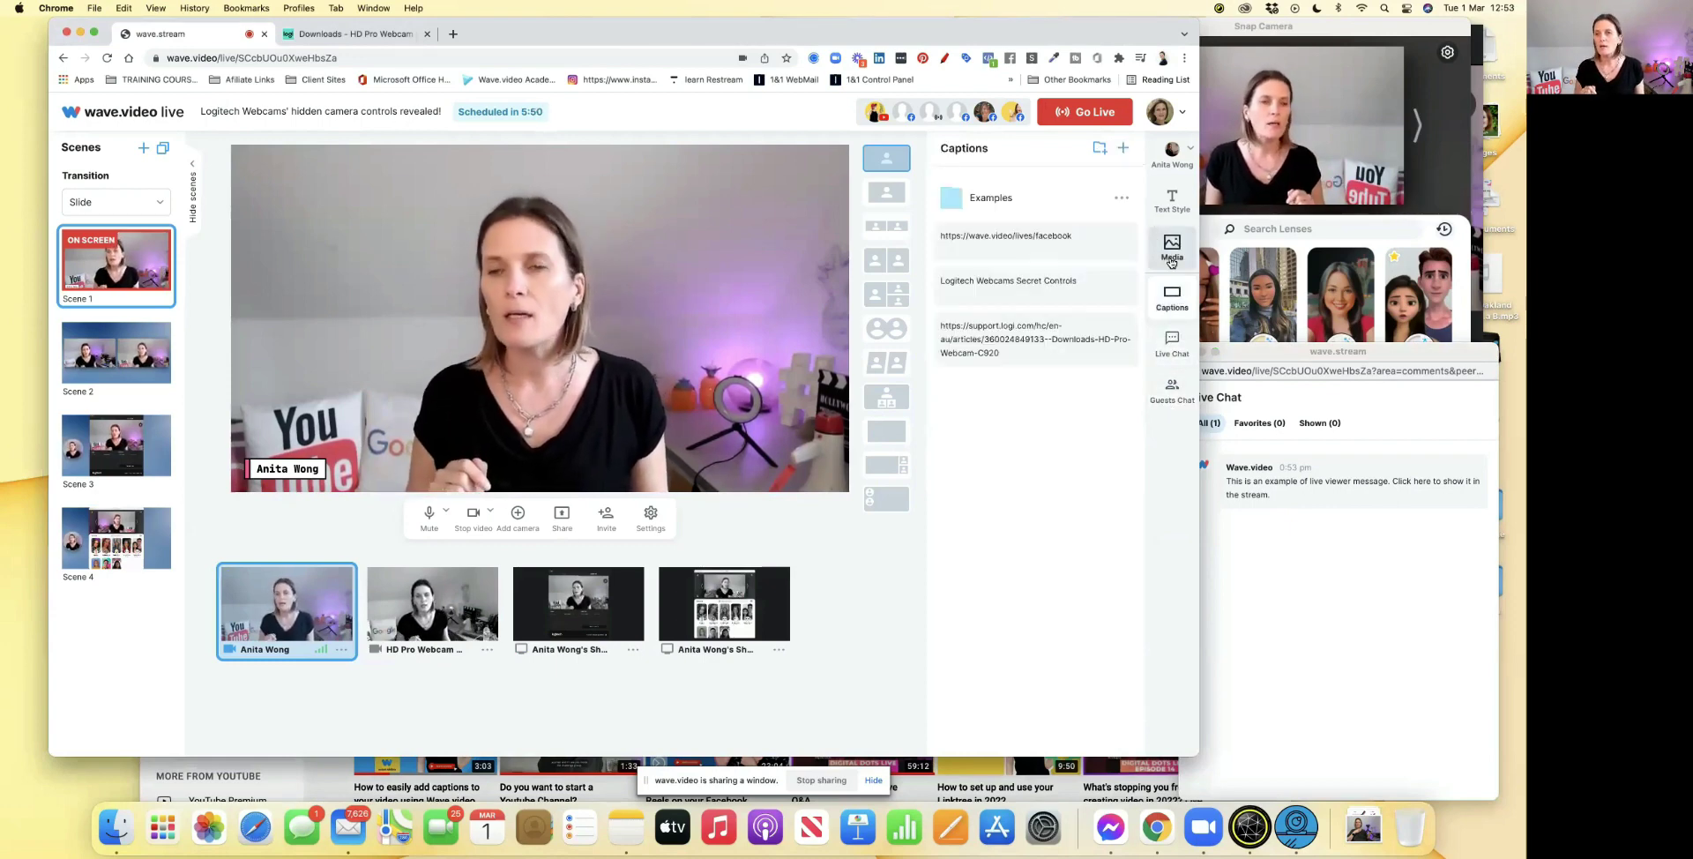
{"action": "left_click", "coordinate": [1172, 261]}
{"action": "scroll", "coordinate": [1002, 482], "scroll_direction": "down", "scroll_amount": 10}
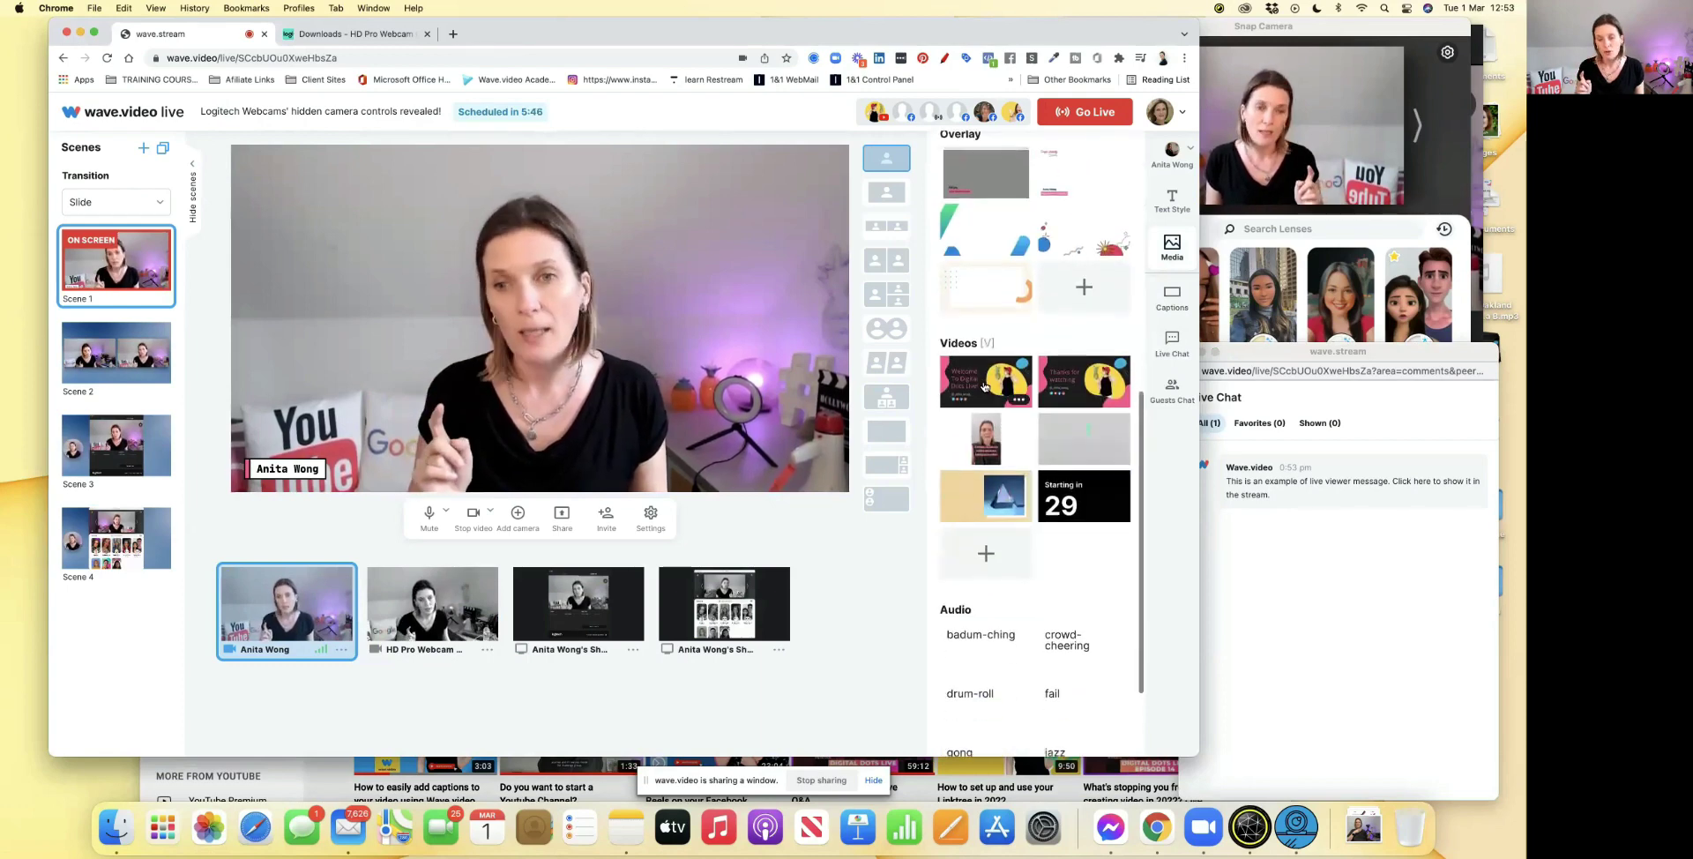
Step: Briefly play the intro video on stage, stop it, and browse the library's sections
{"action": "left_click", "coordinate": [985, 386]}
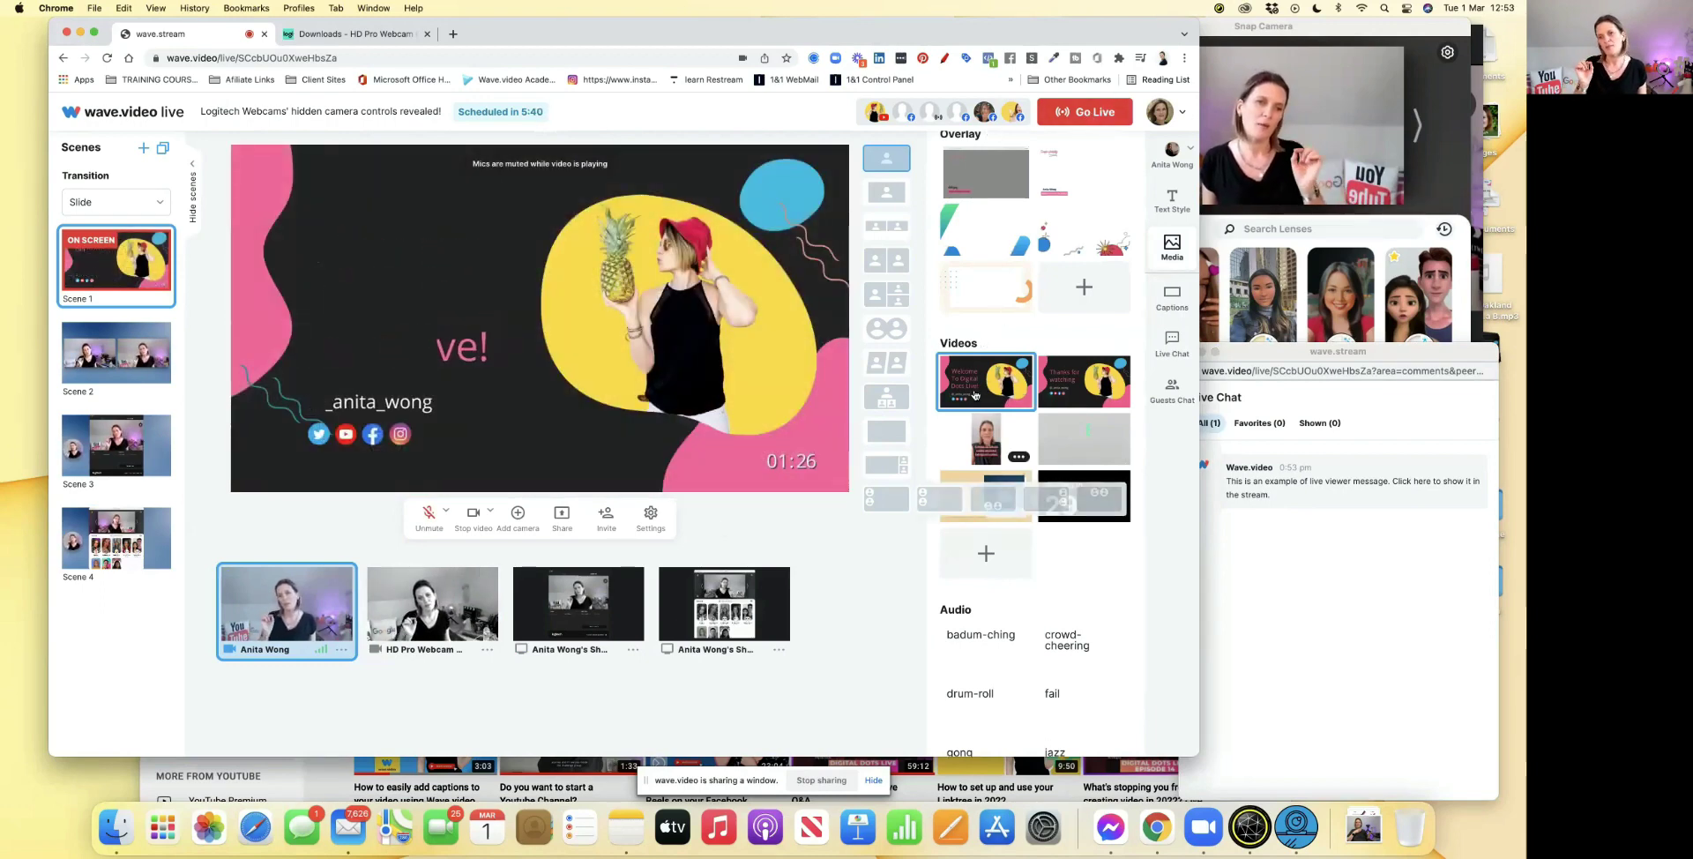
{"action": "left_click", "coordinate": [975, 387]}
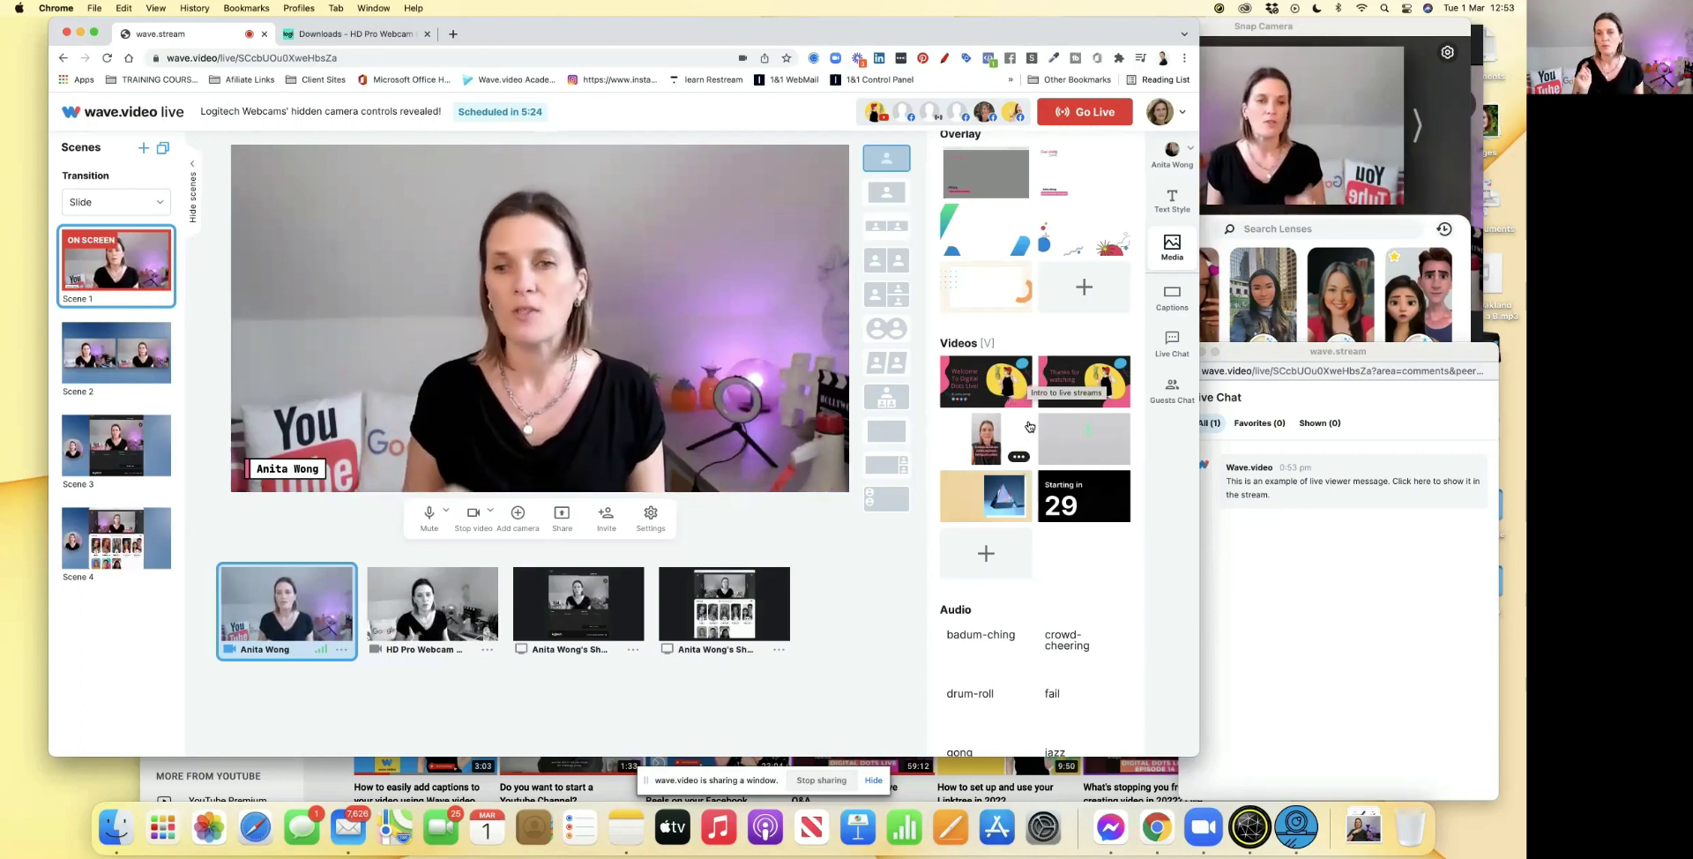
{"action": "scroll", "coordinate": [1023, 441], "scroll_direction": "down", "scroll_amount": 3}
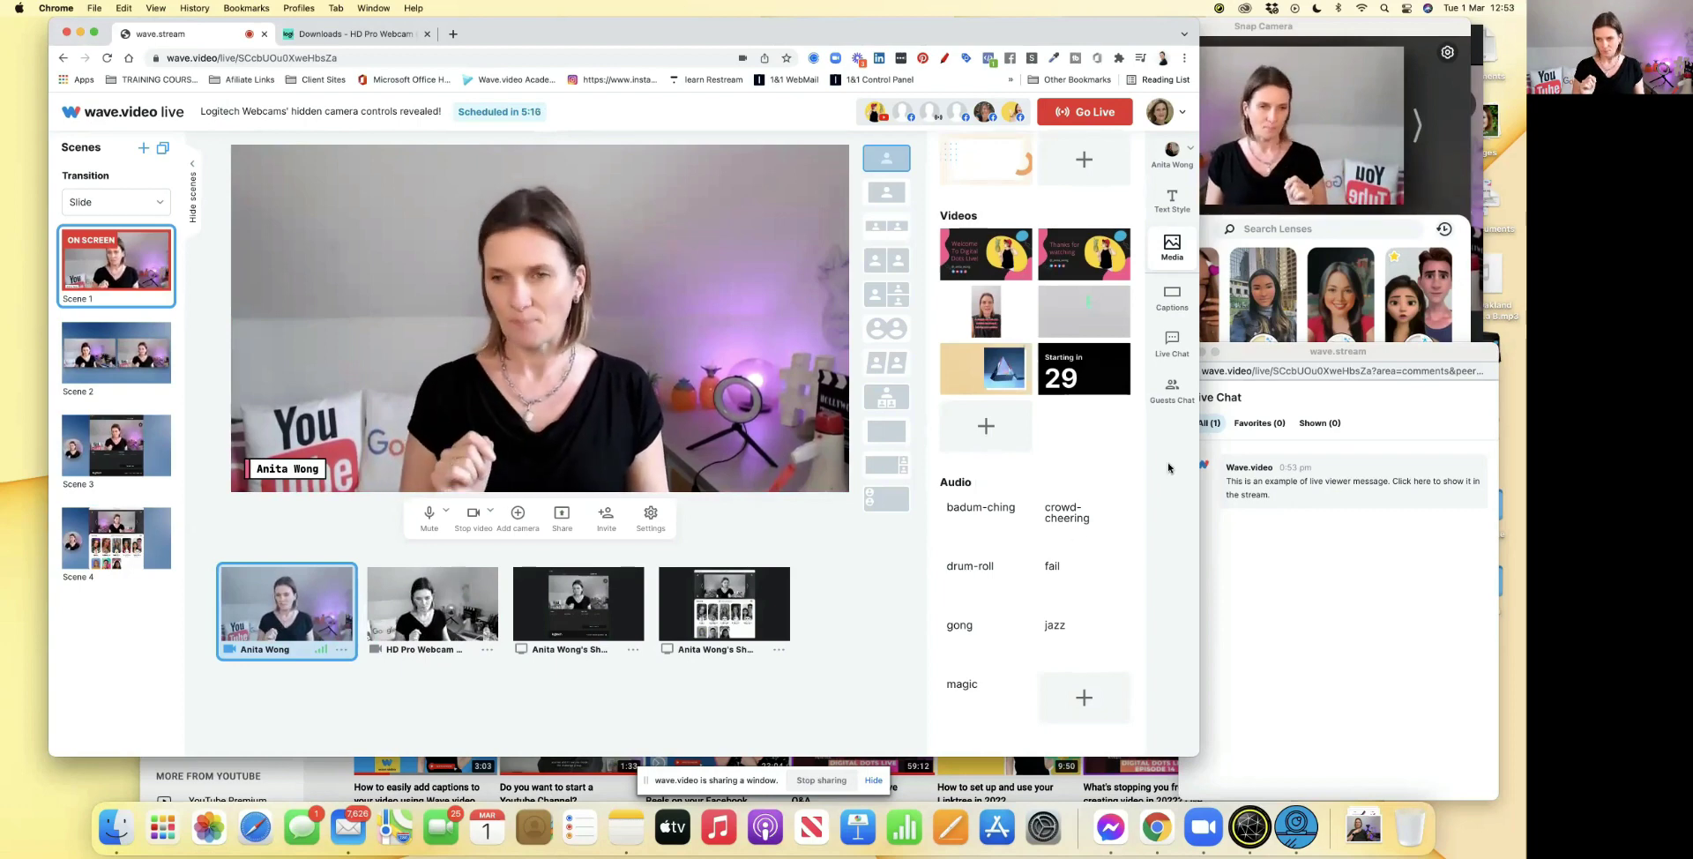
{"action": "scroll", "coordinate": [1131, 467], "scroll_direction": "up", "scroll_amount": 10}
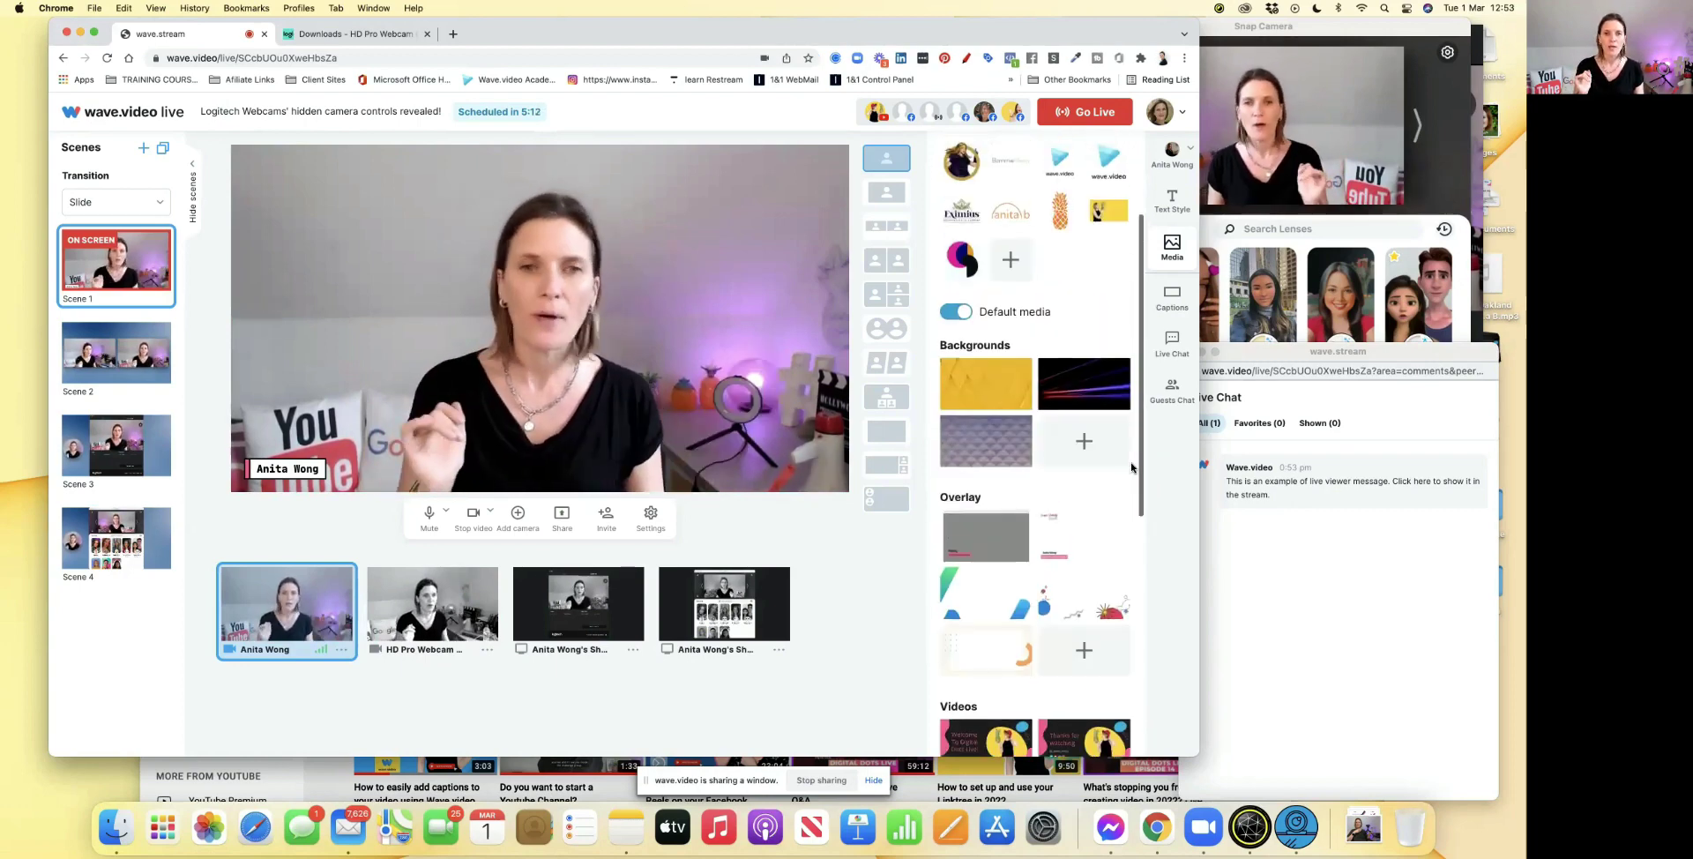
{"action": "scroll", "coordinate": [1132, 467], "scroll_direction": "up", "scroll_amount": 4}
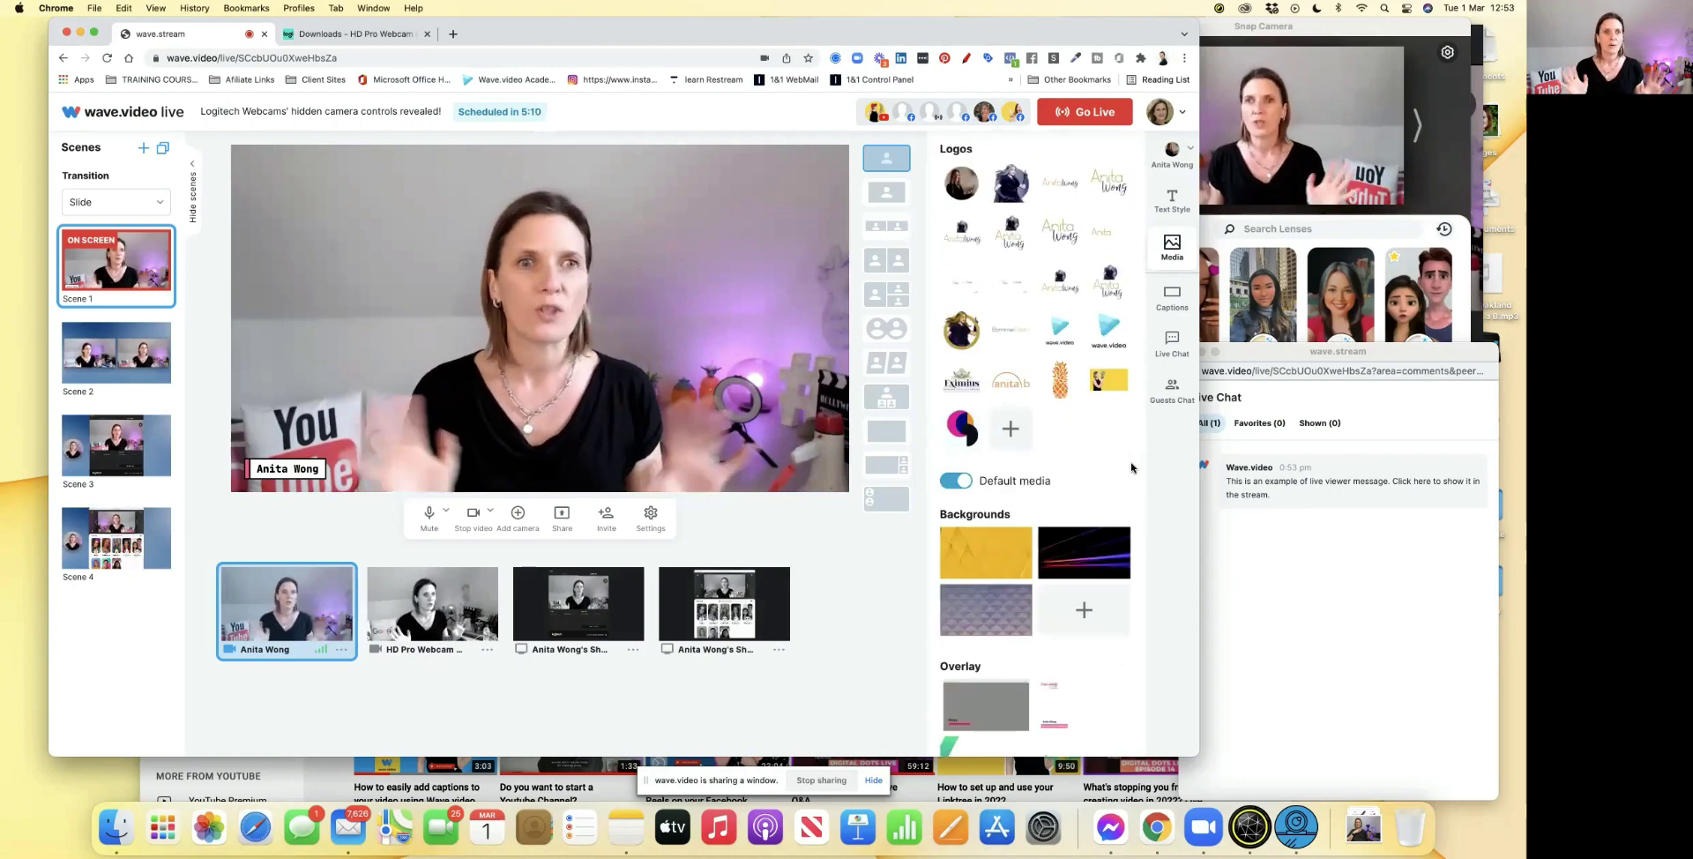